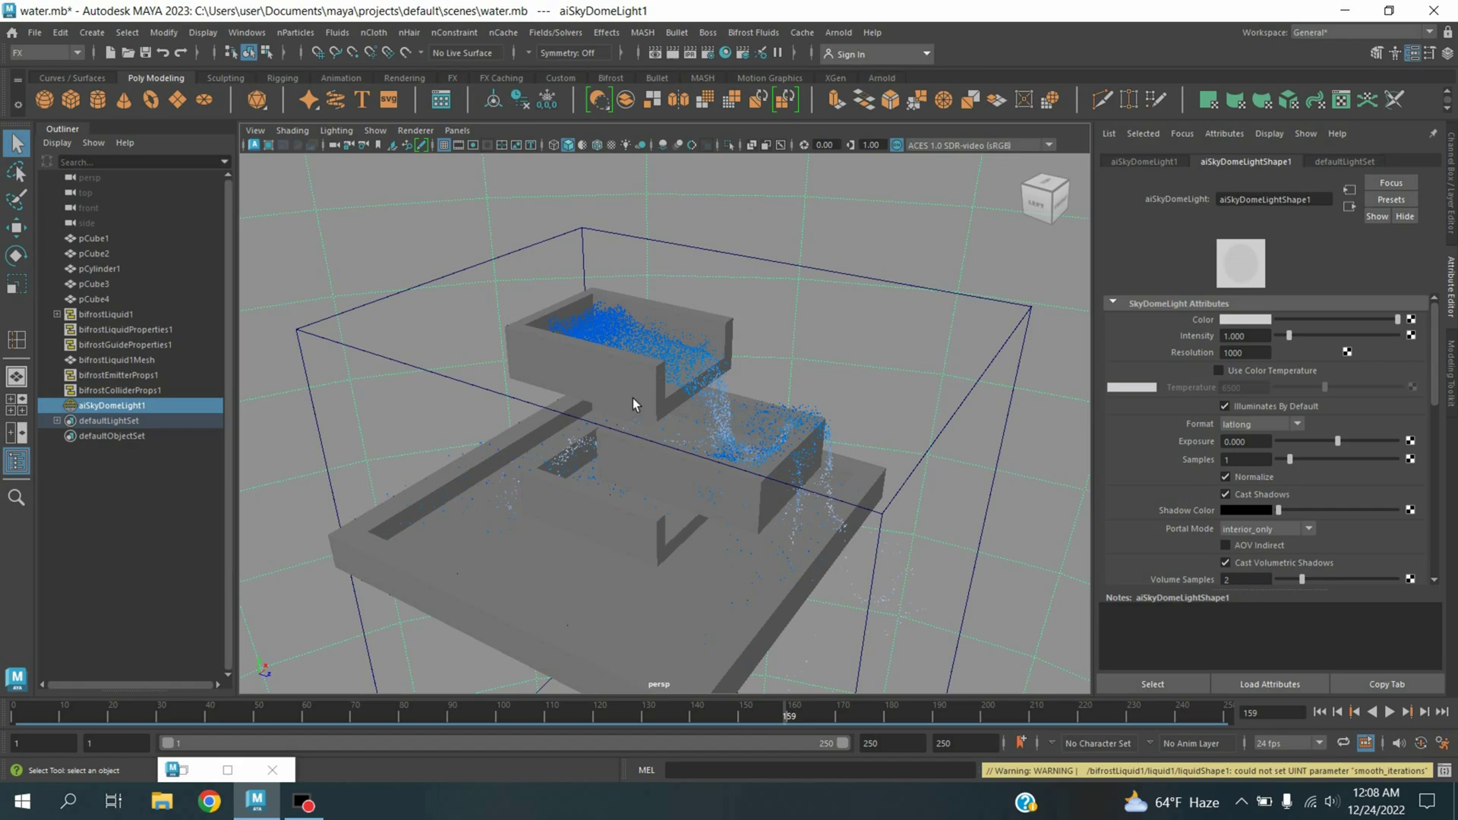
Bring up the Arnold RenderView showing the rendered Bifrost water flowing through the trays.
click(189, 773)
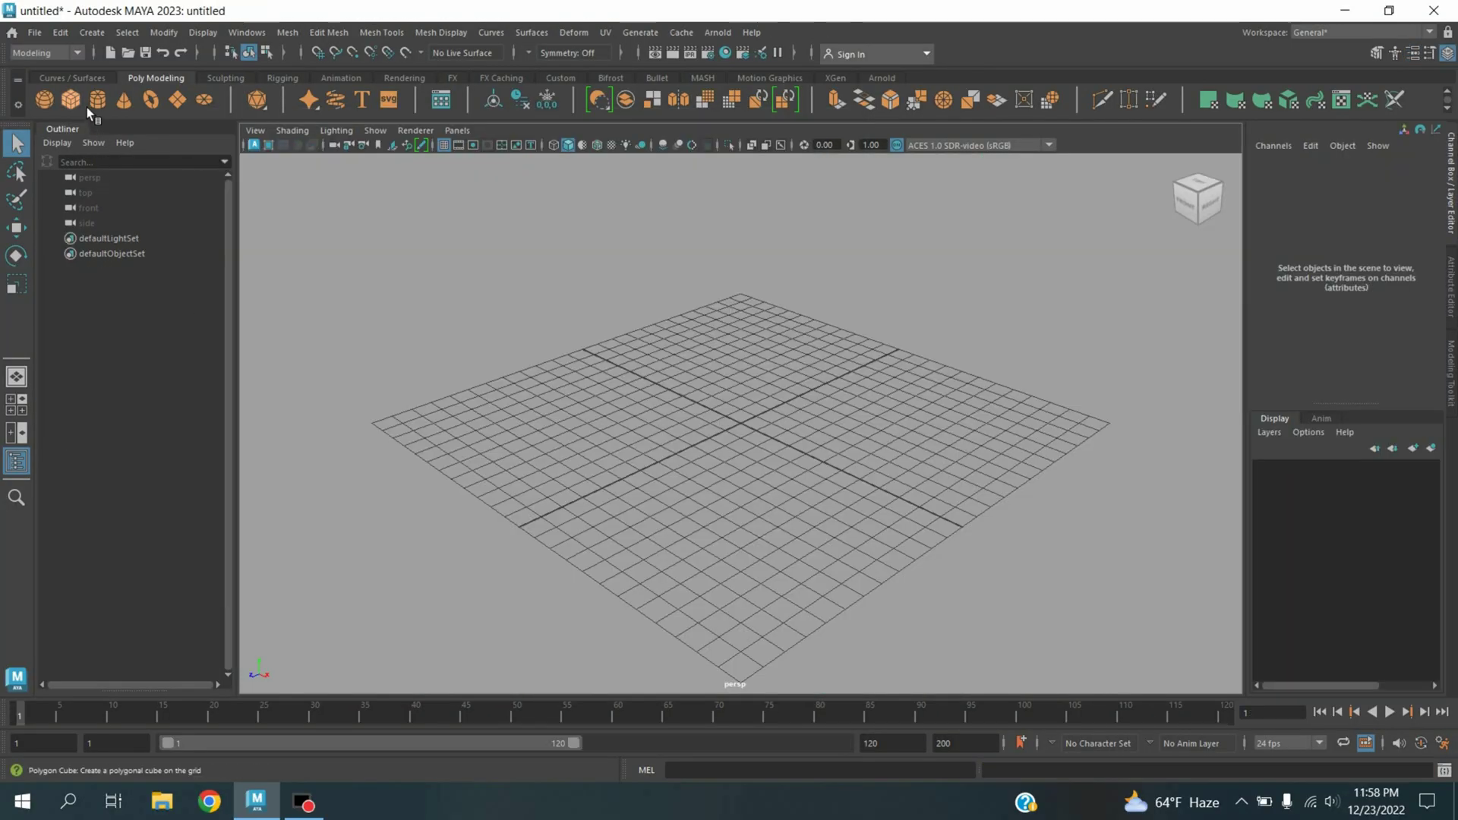
Create a polygon cube 8 wide and 10 deep, then switch to the top view.
click(79, 104)
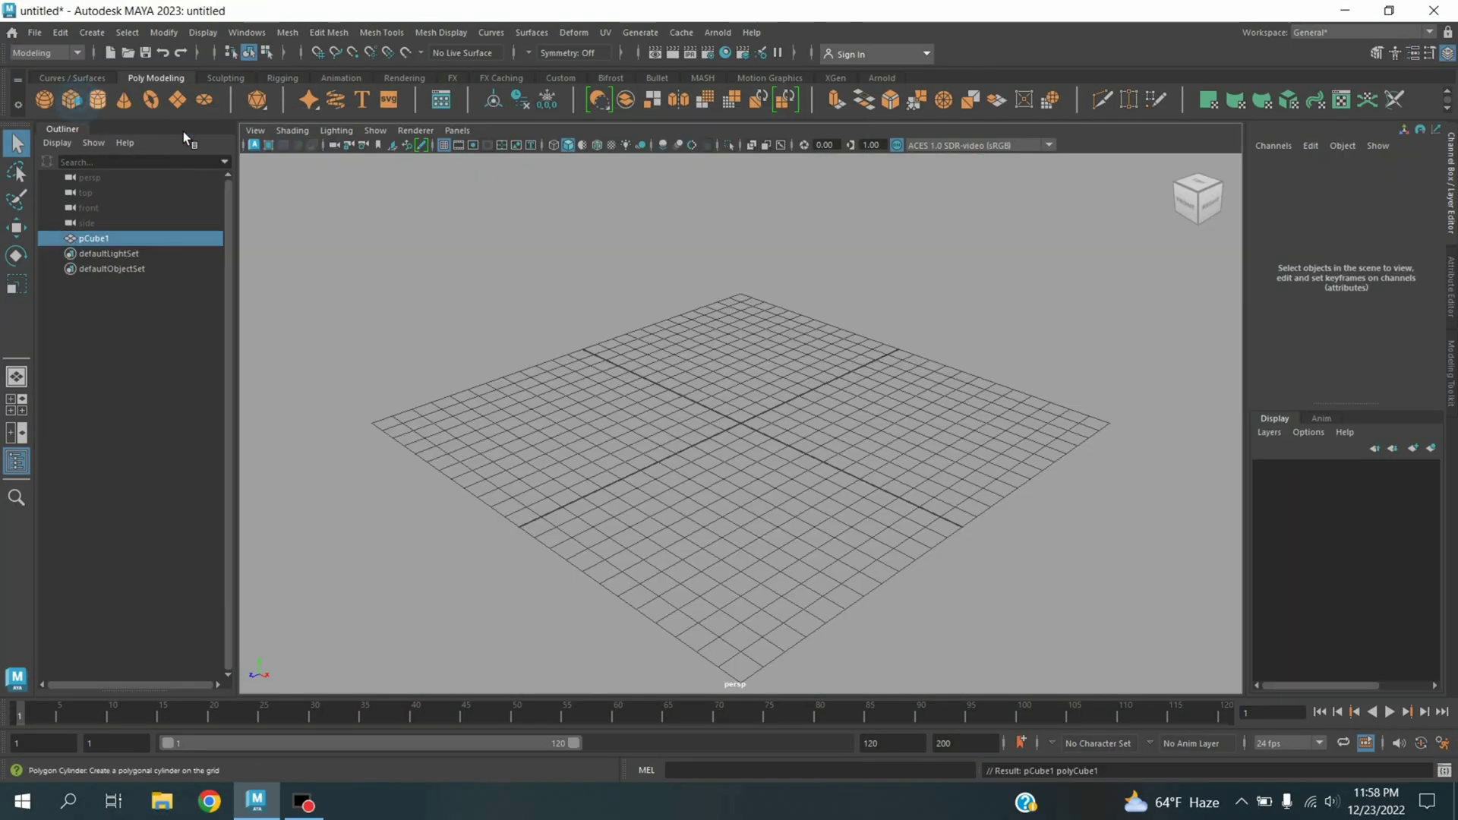
click(1272, 334)
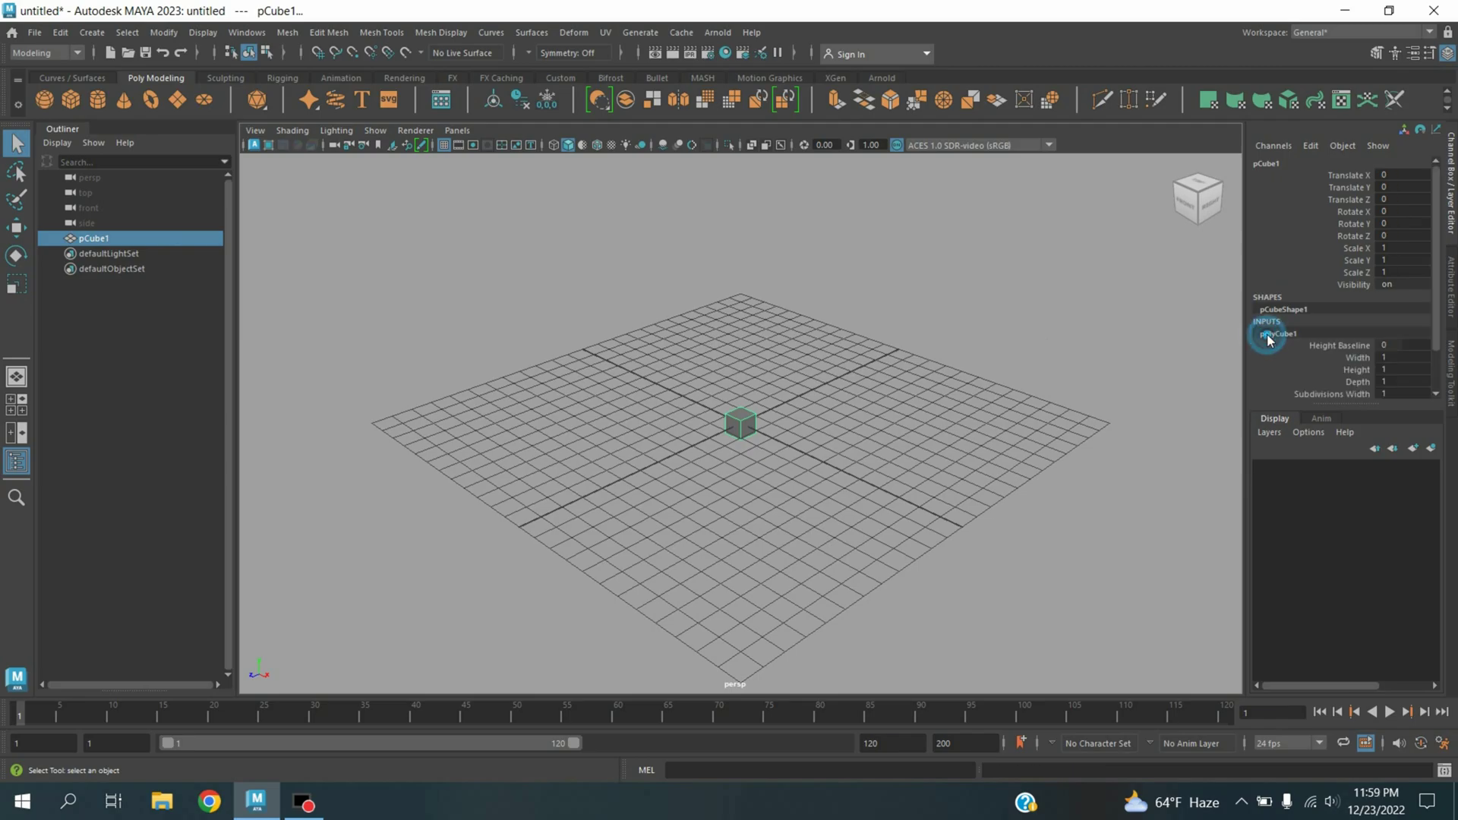
click(1396, 359)
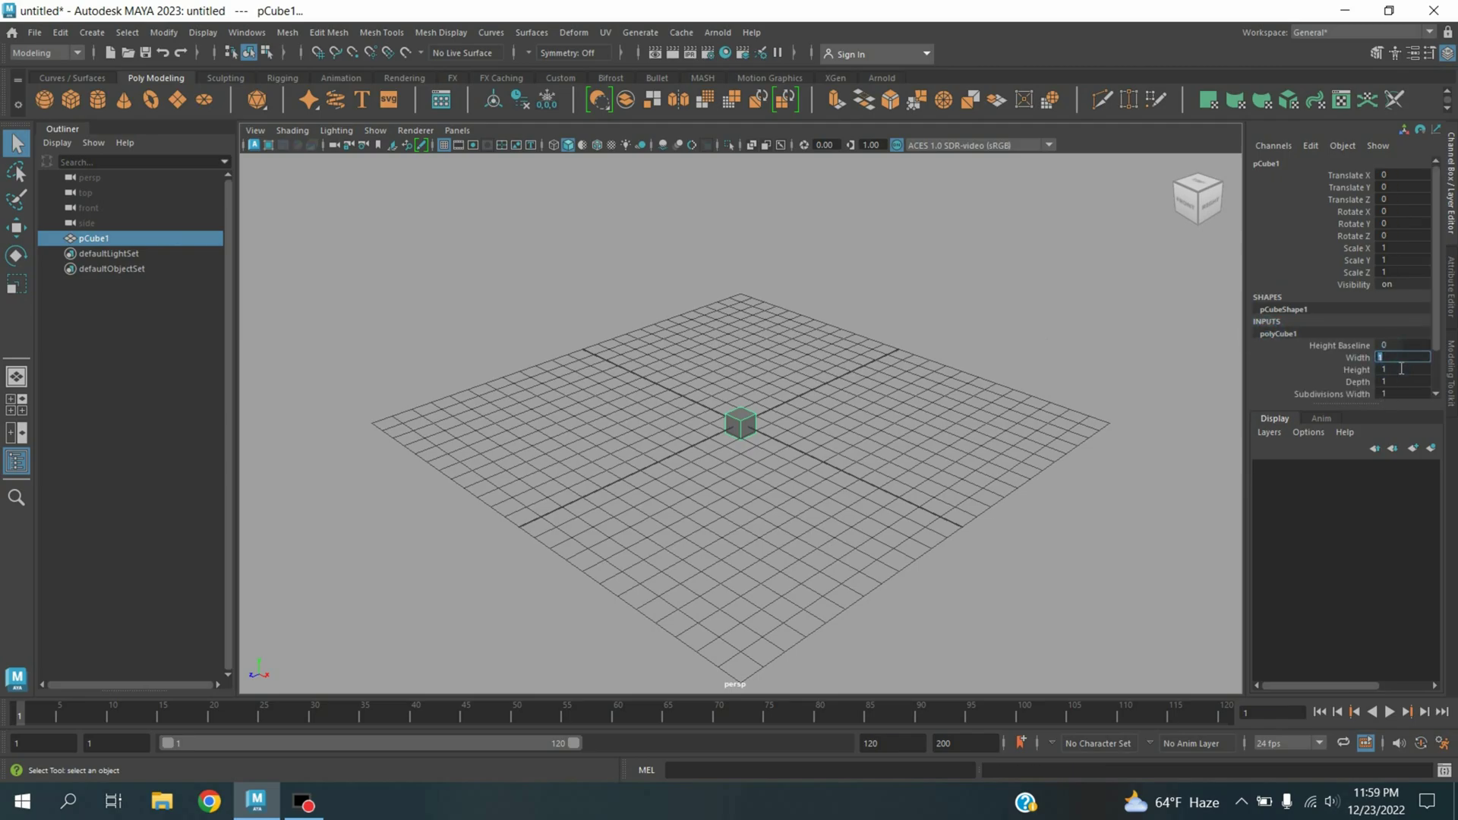
text(8)
key(Return)
click(1402, 382)
text(12)
key(Return)
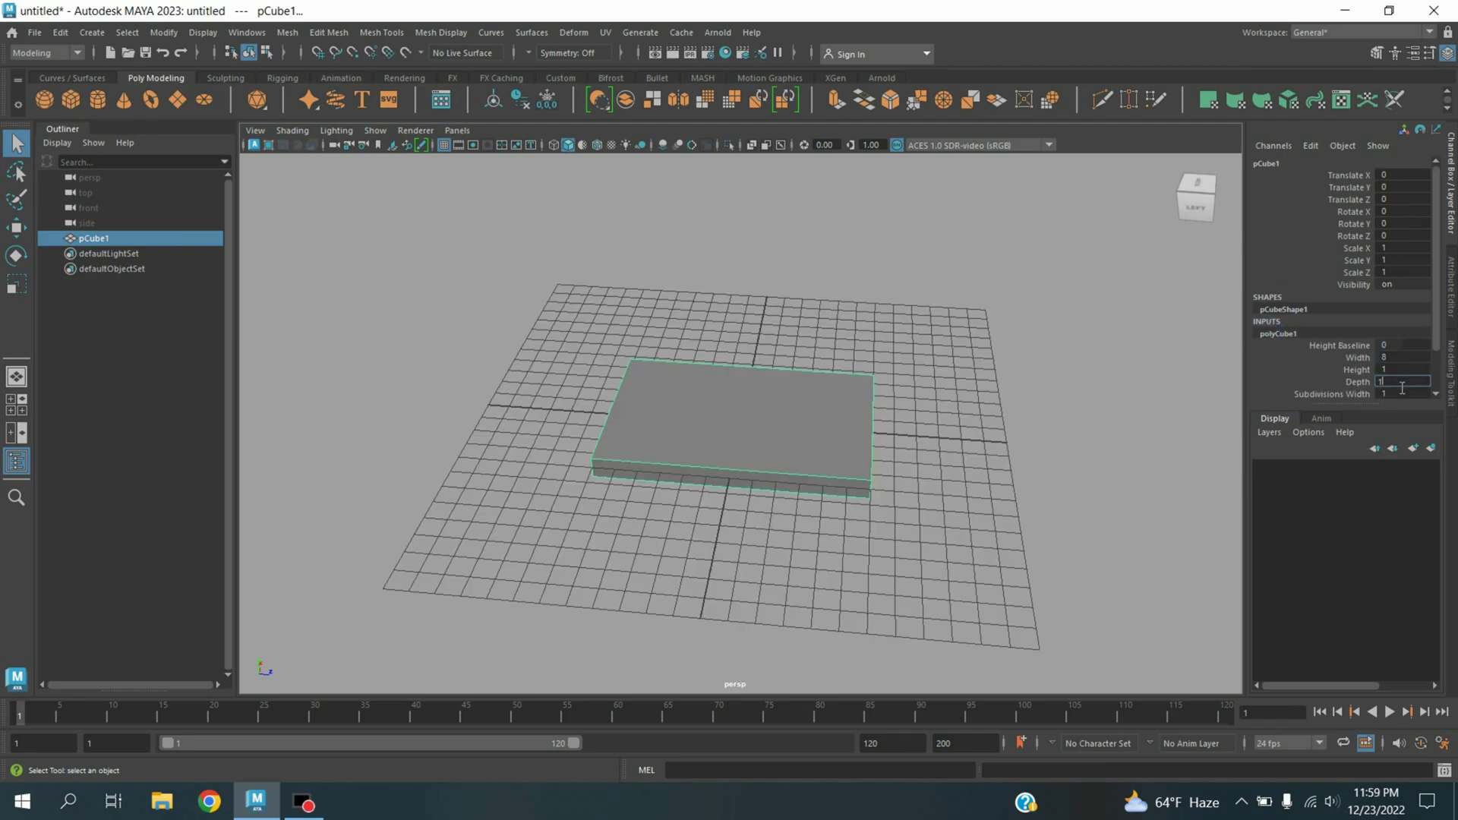
key(Return)
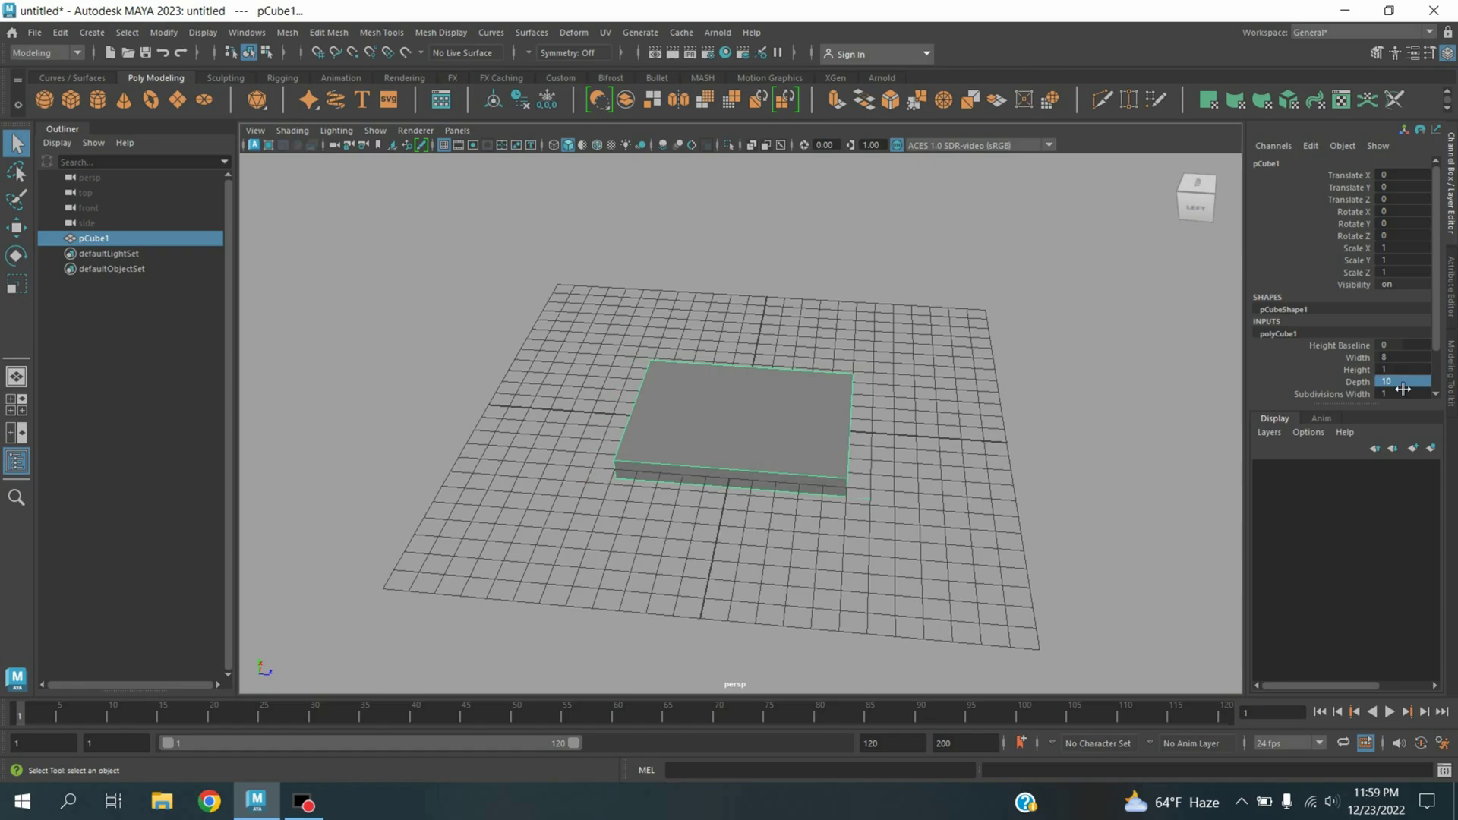
key(space)
key(space)
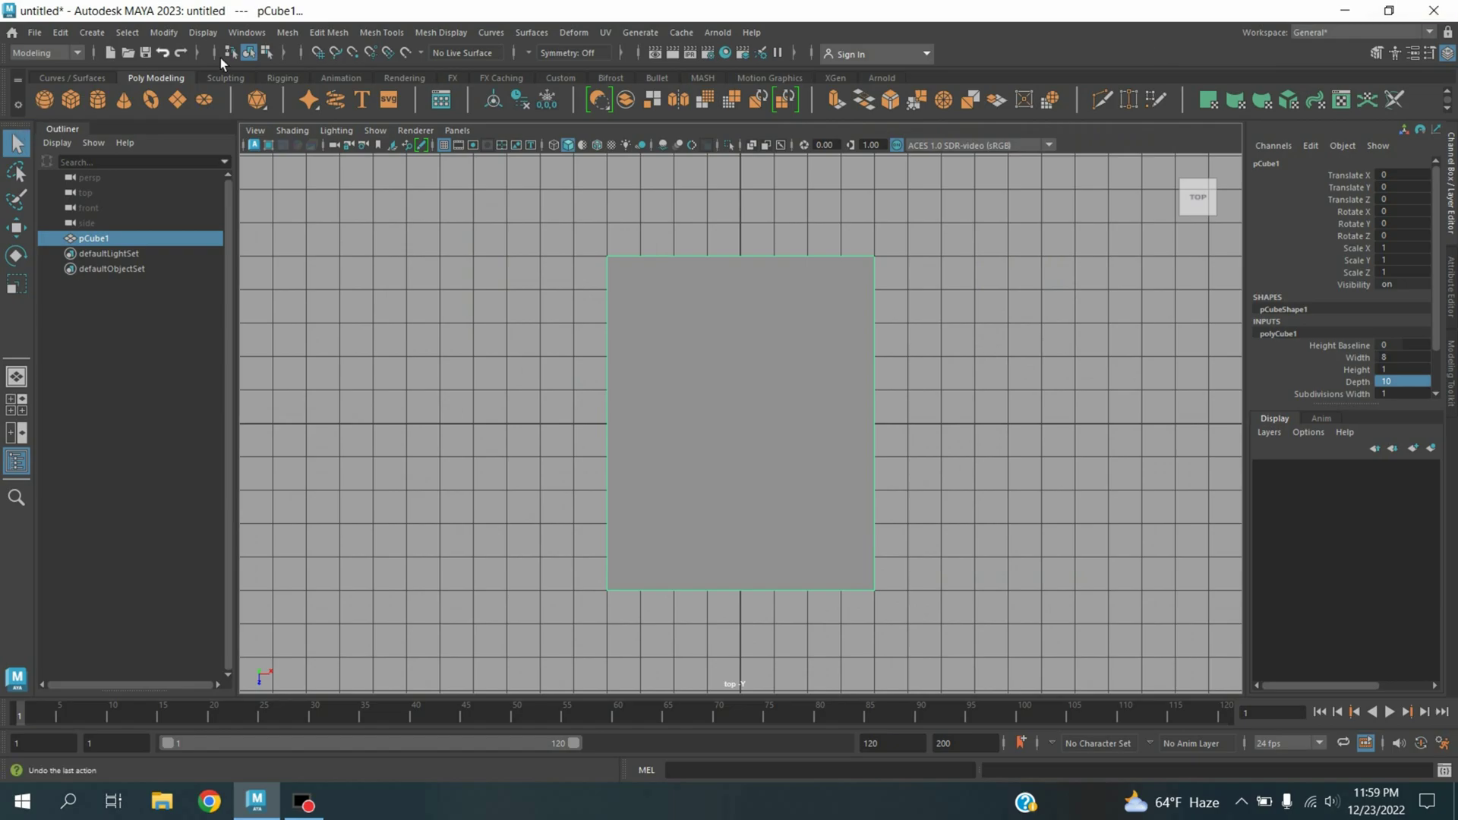
Insert three edge loops near the slab's left, right and top edges.
click(377, 32)
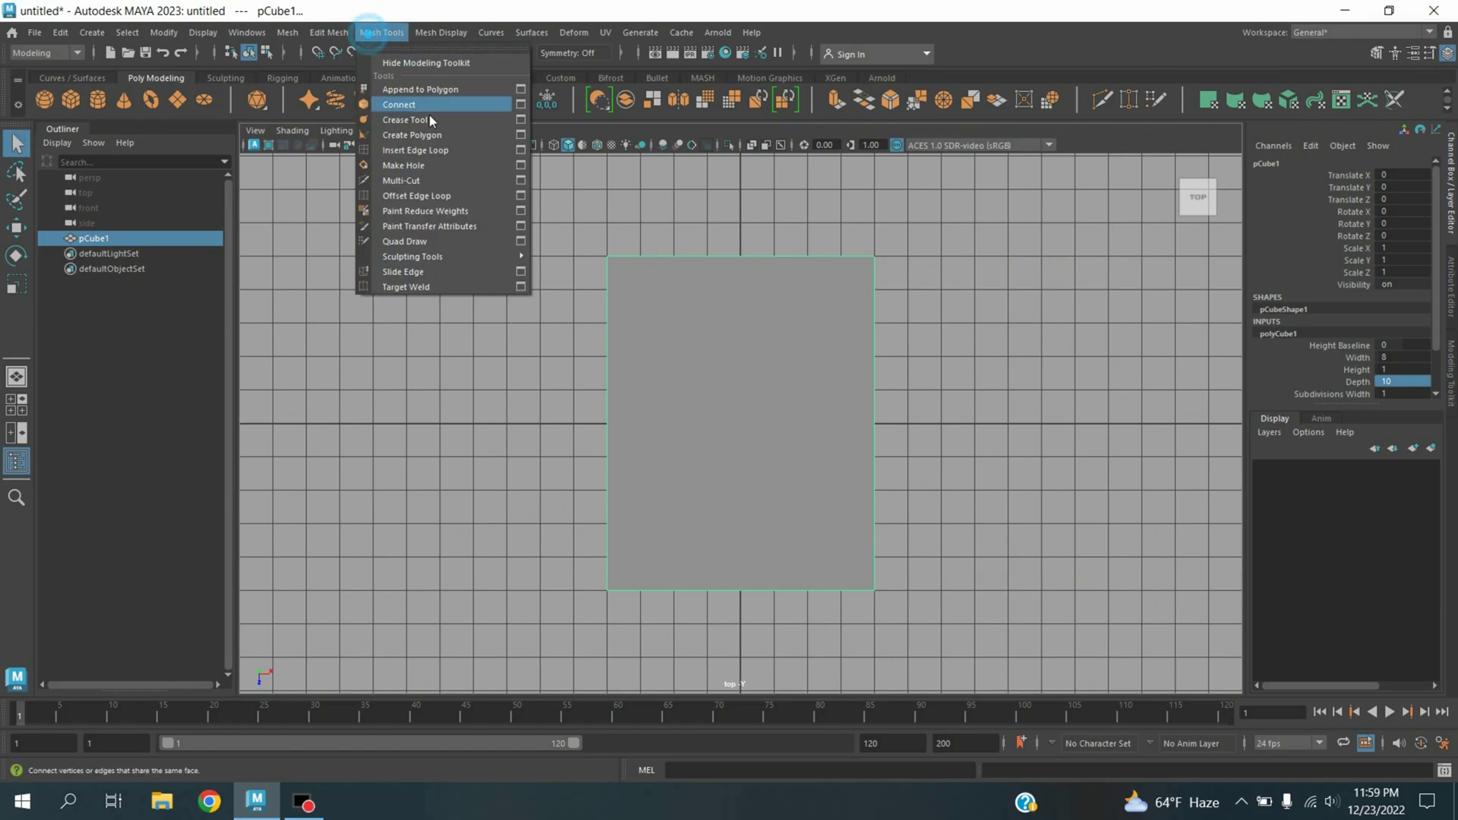
click(457, 156)
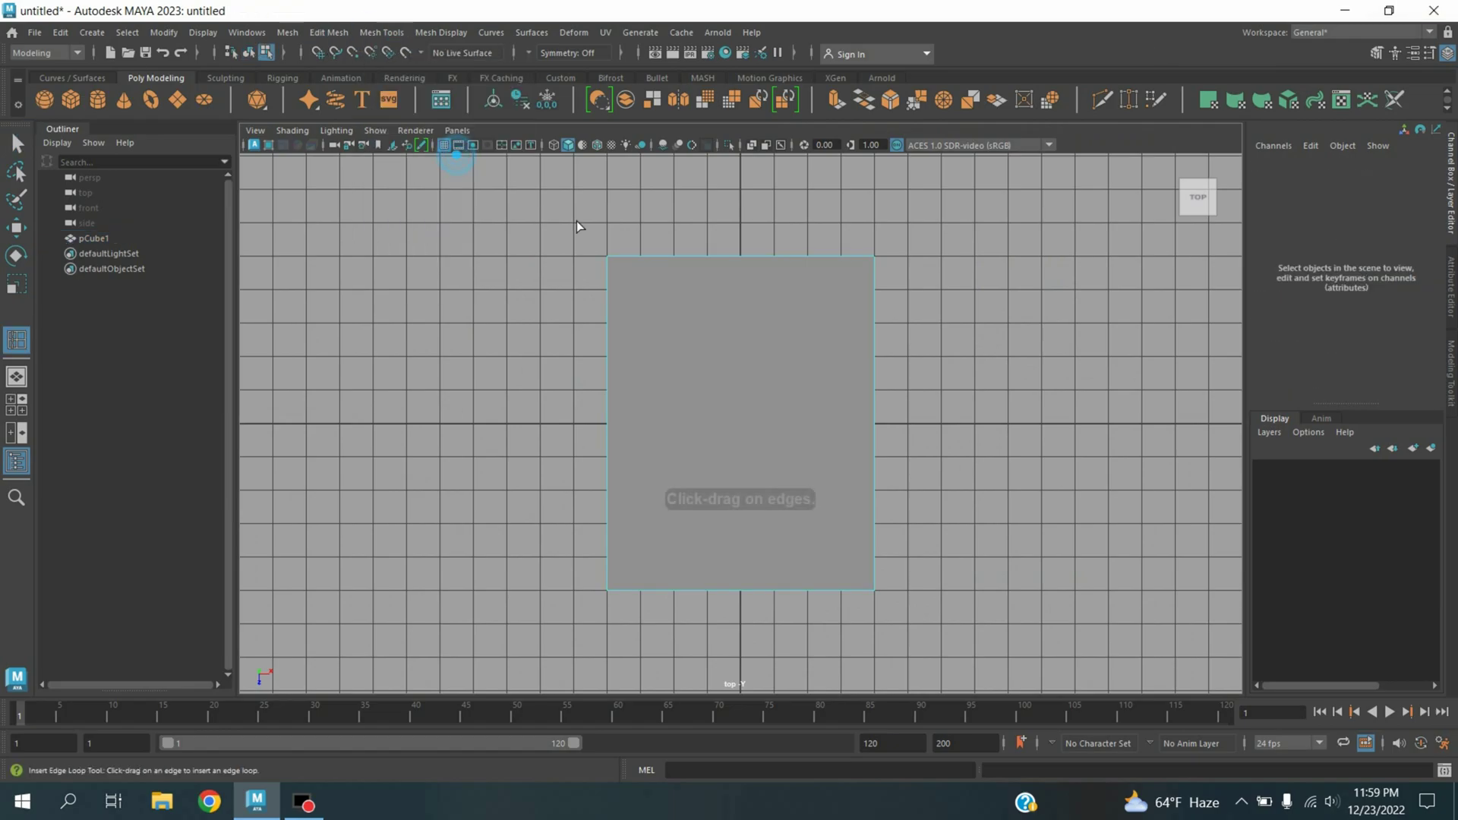
click(642, 263)
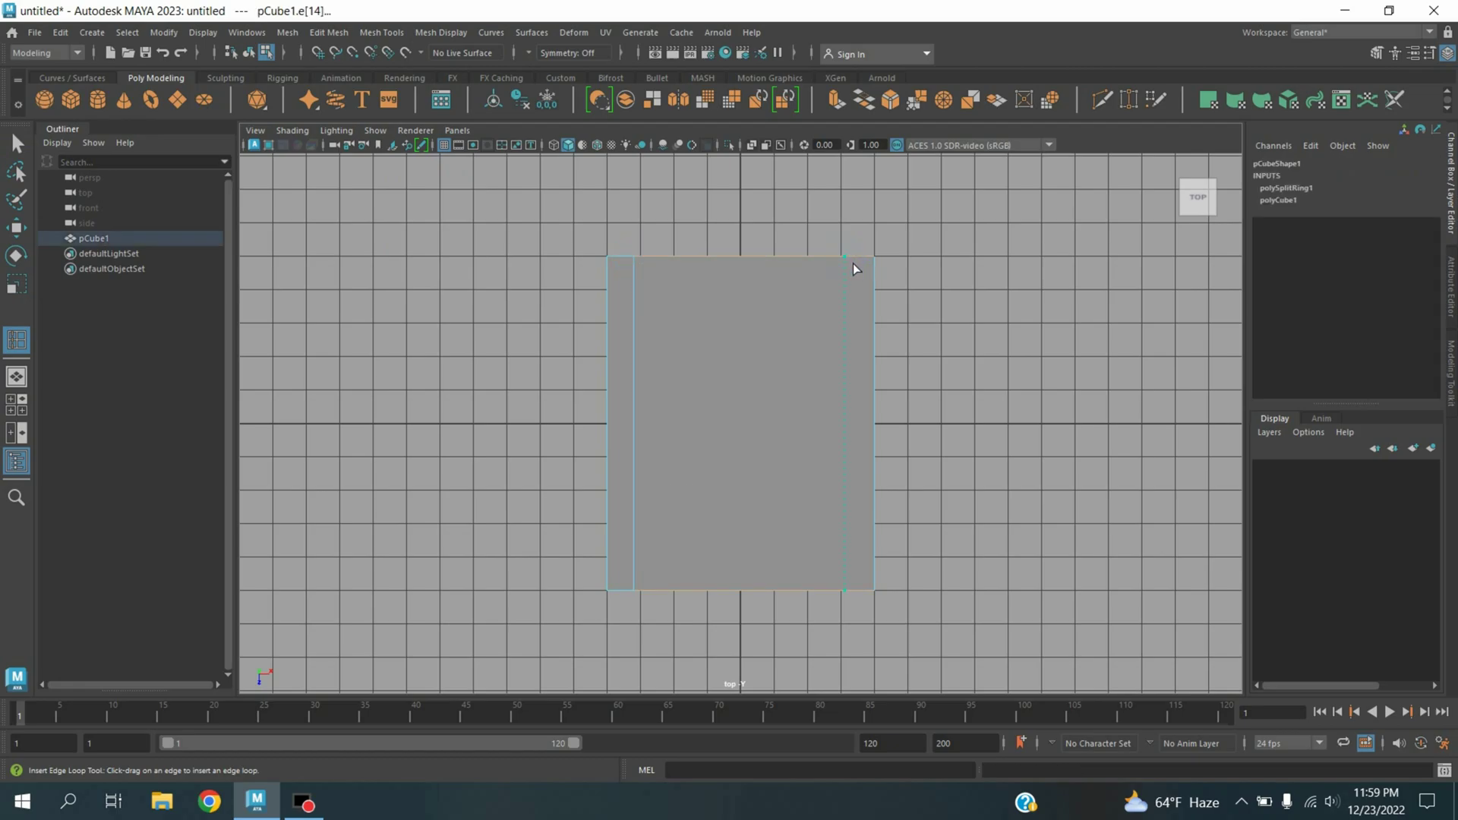
click(854, 263)
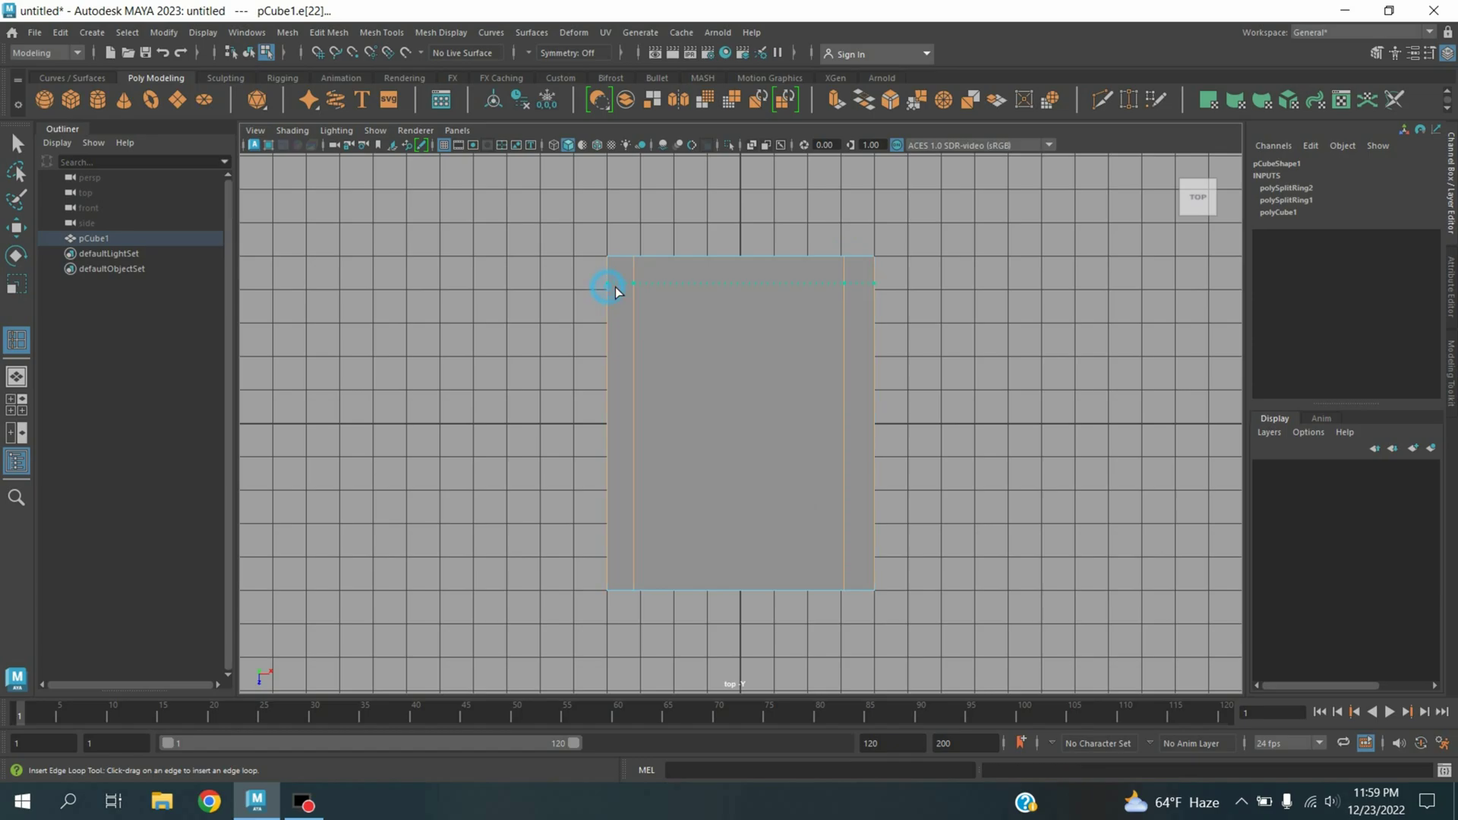
click(615, 286)
click(21, 153)
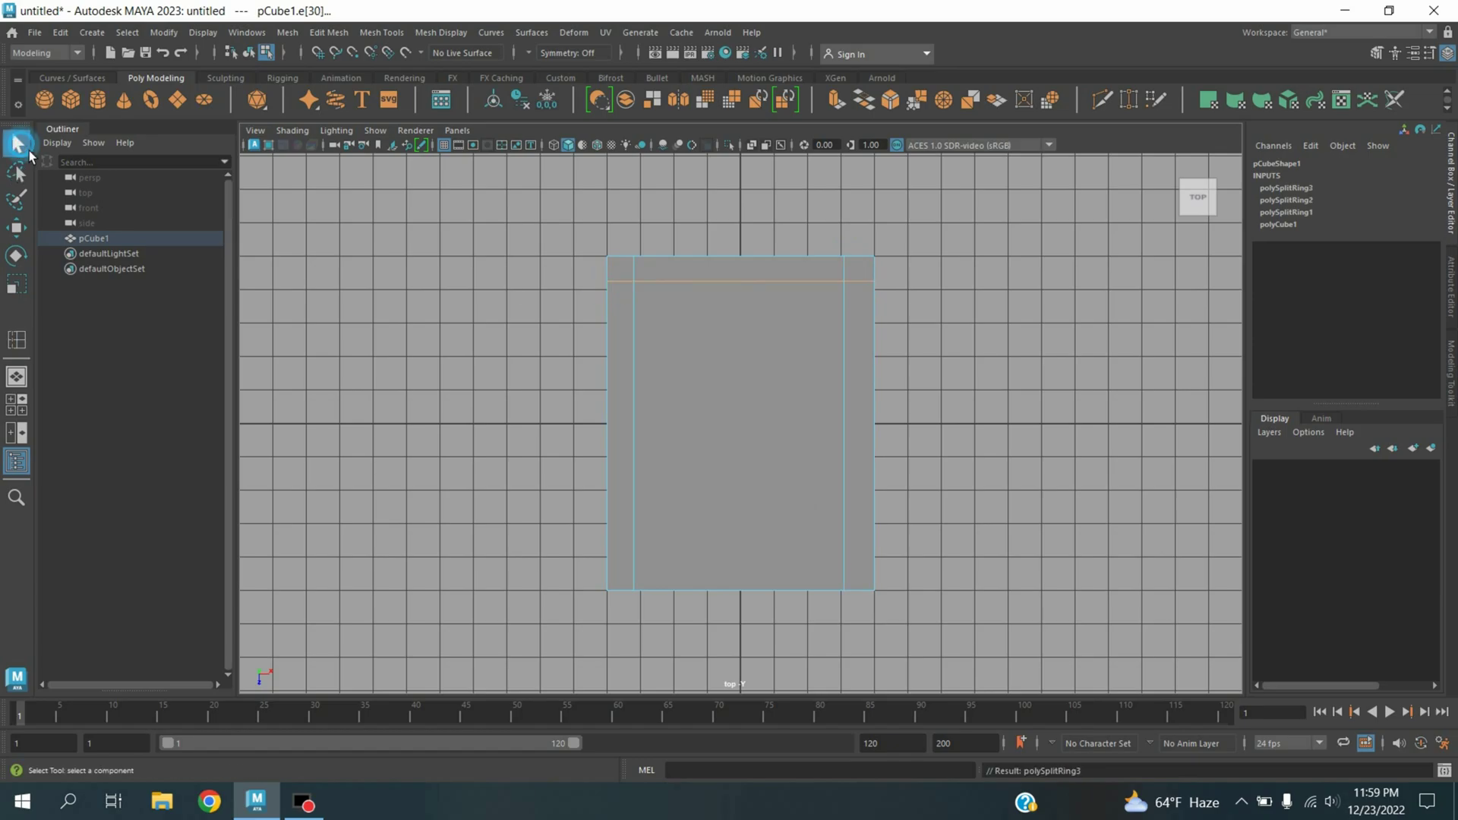
Select the slab's four thin border face strips.
click(1377, 53)
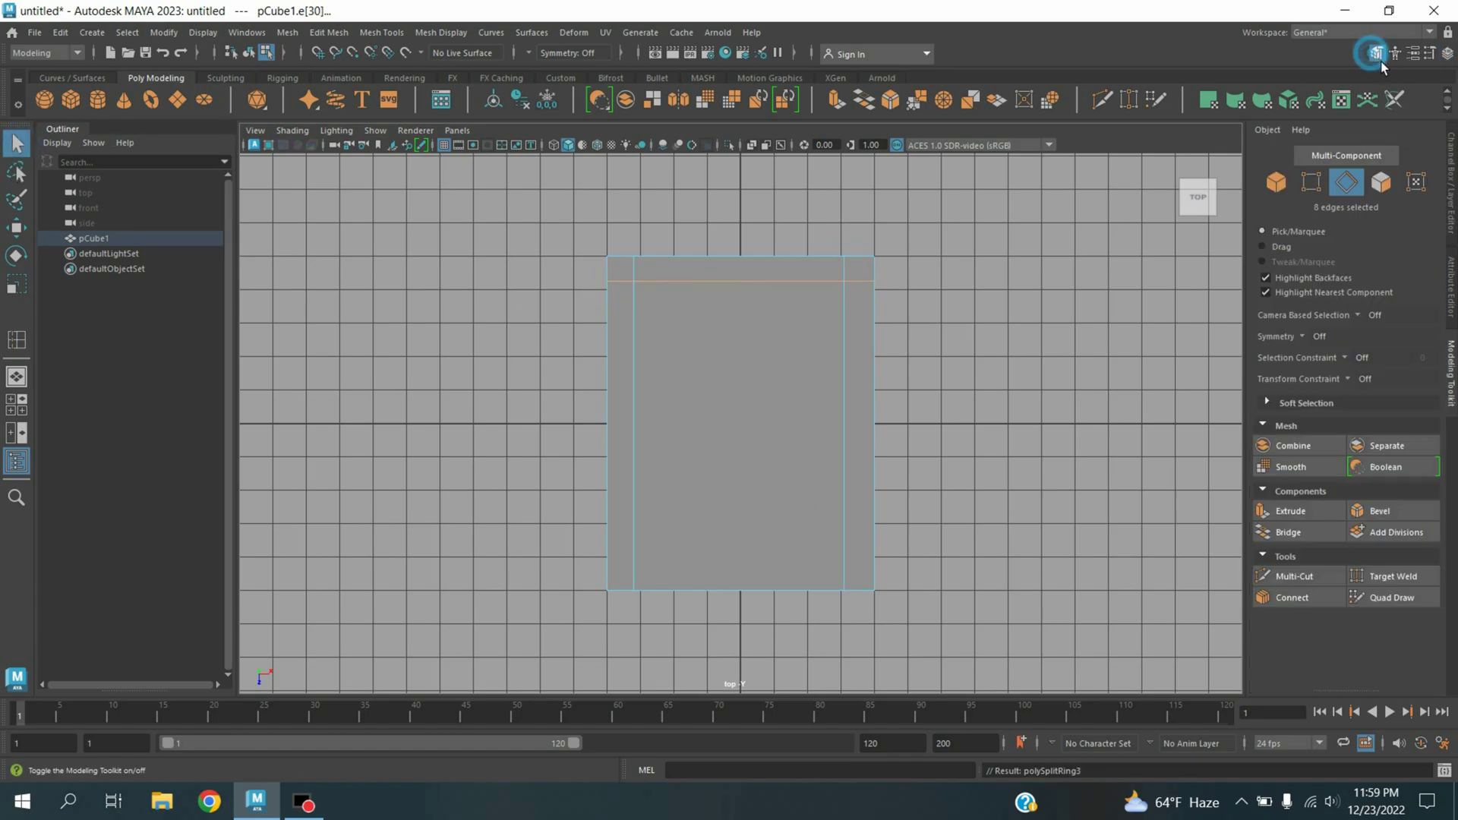
click(1381, 183)
click(786, 353)
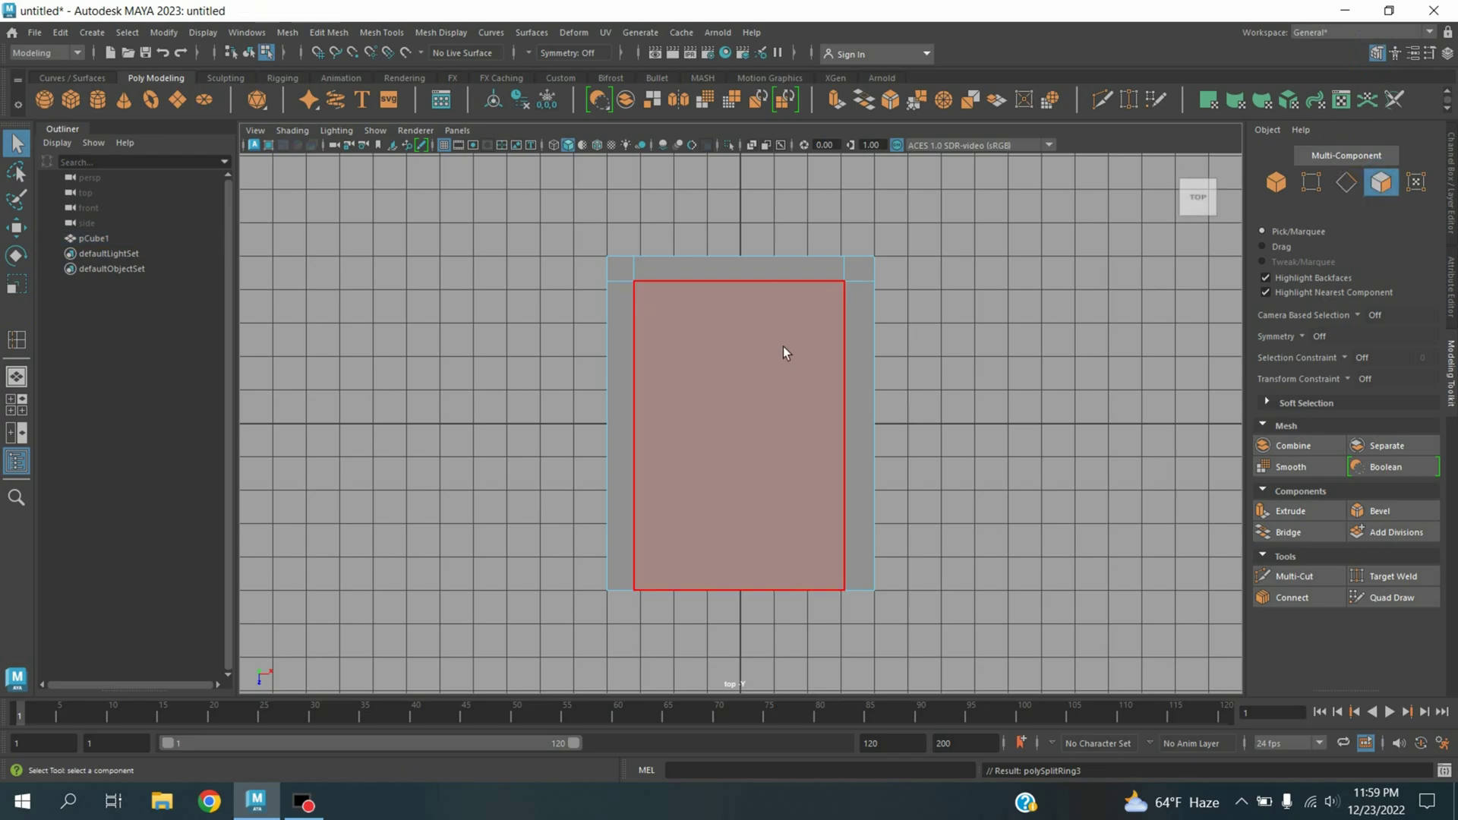
click(773, 275)
shift+click(859, 425)
shift+click(738, 579)
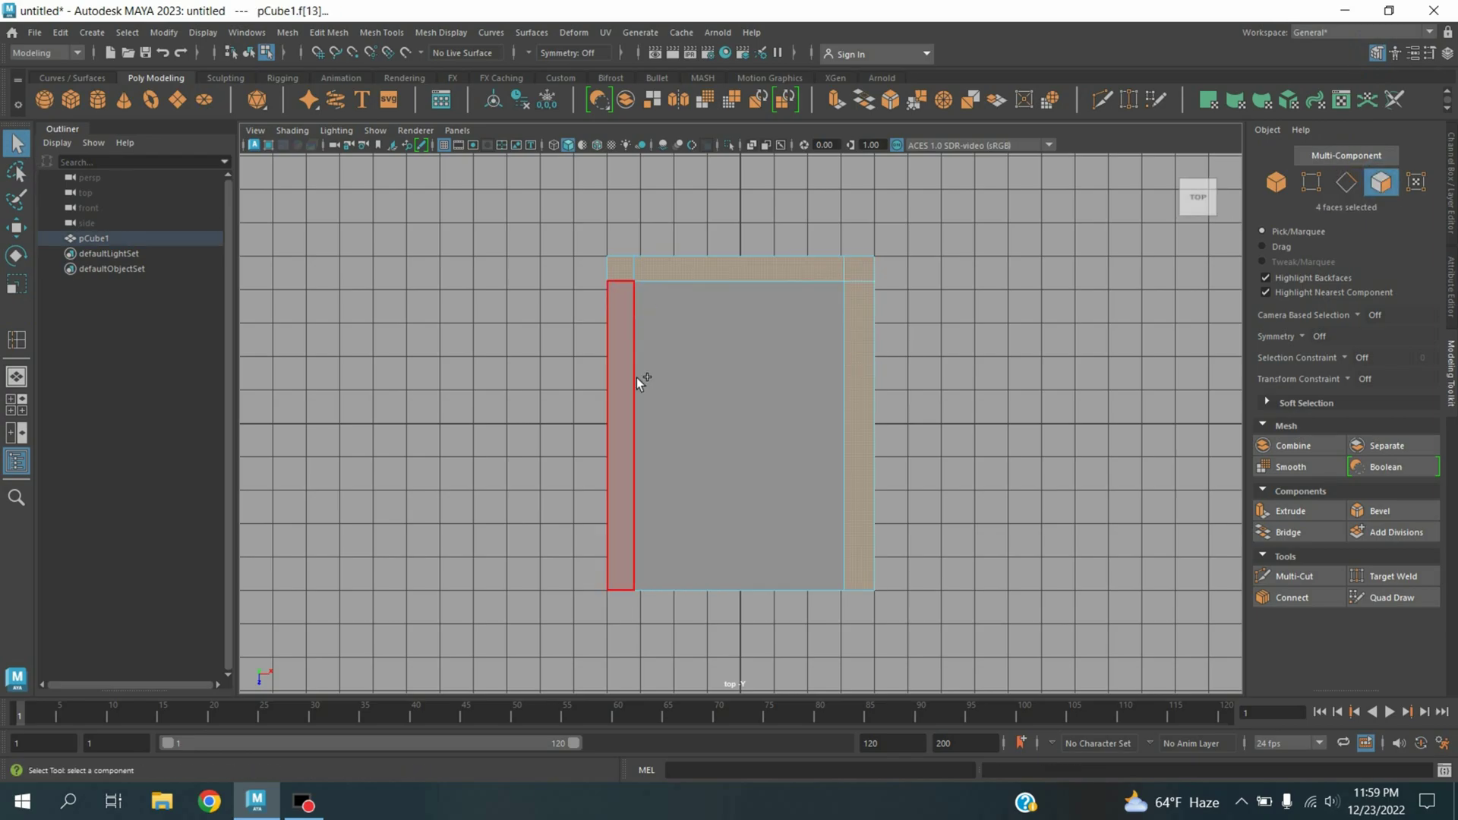
shift+click(623, 381)
key(space)
Extrude the border faces and raise them upward into tray walls.
click(842, 104)
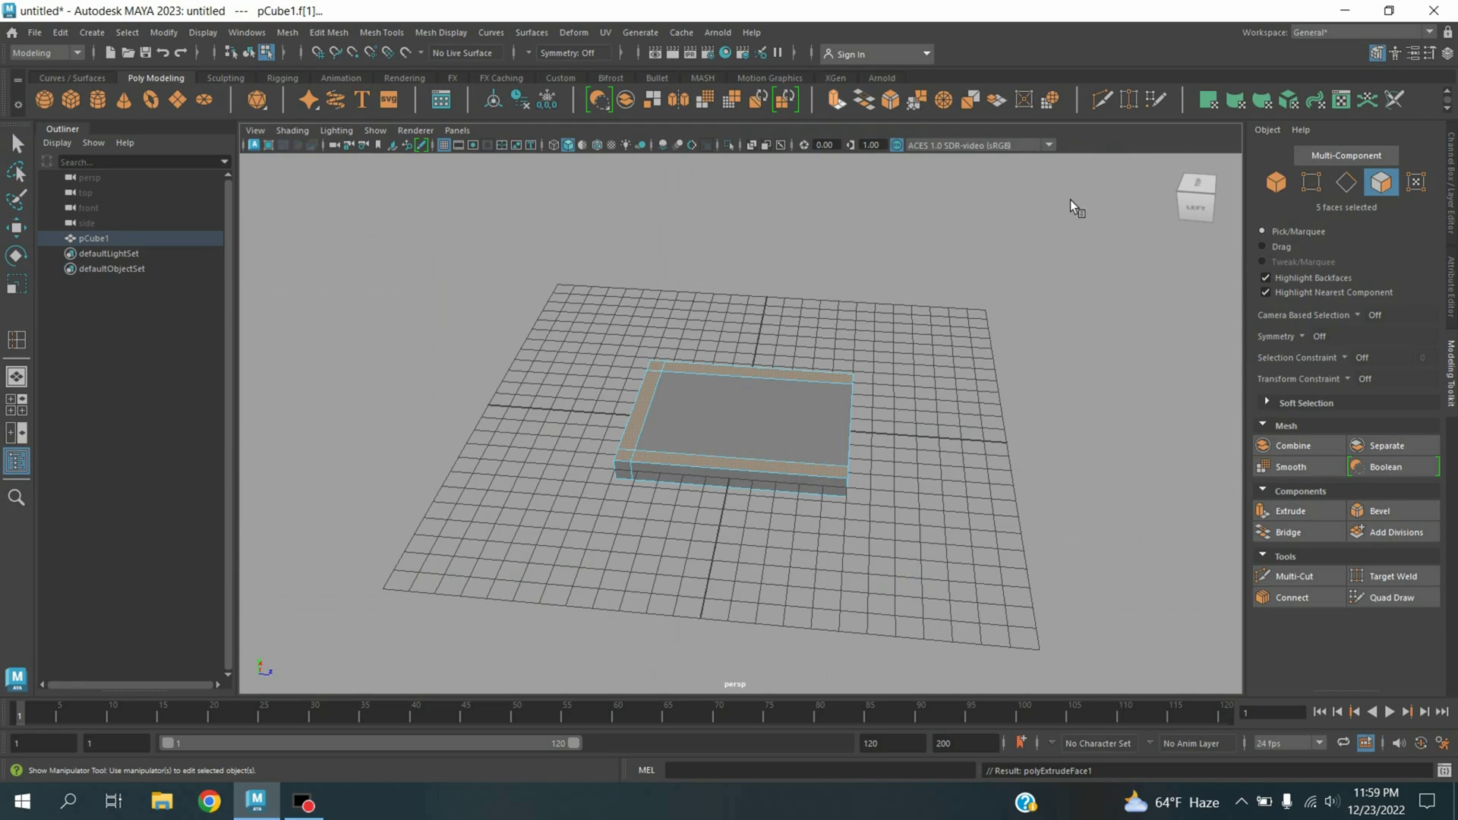
click(21, 237)
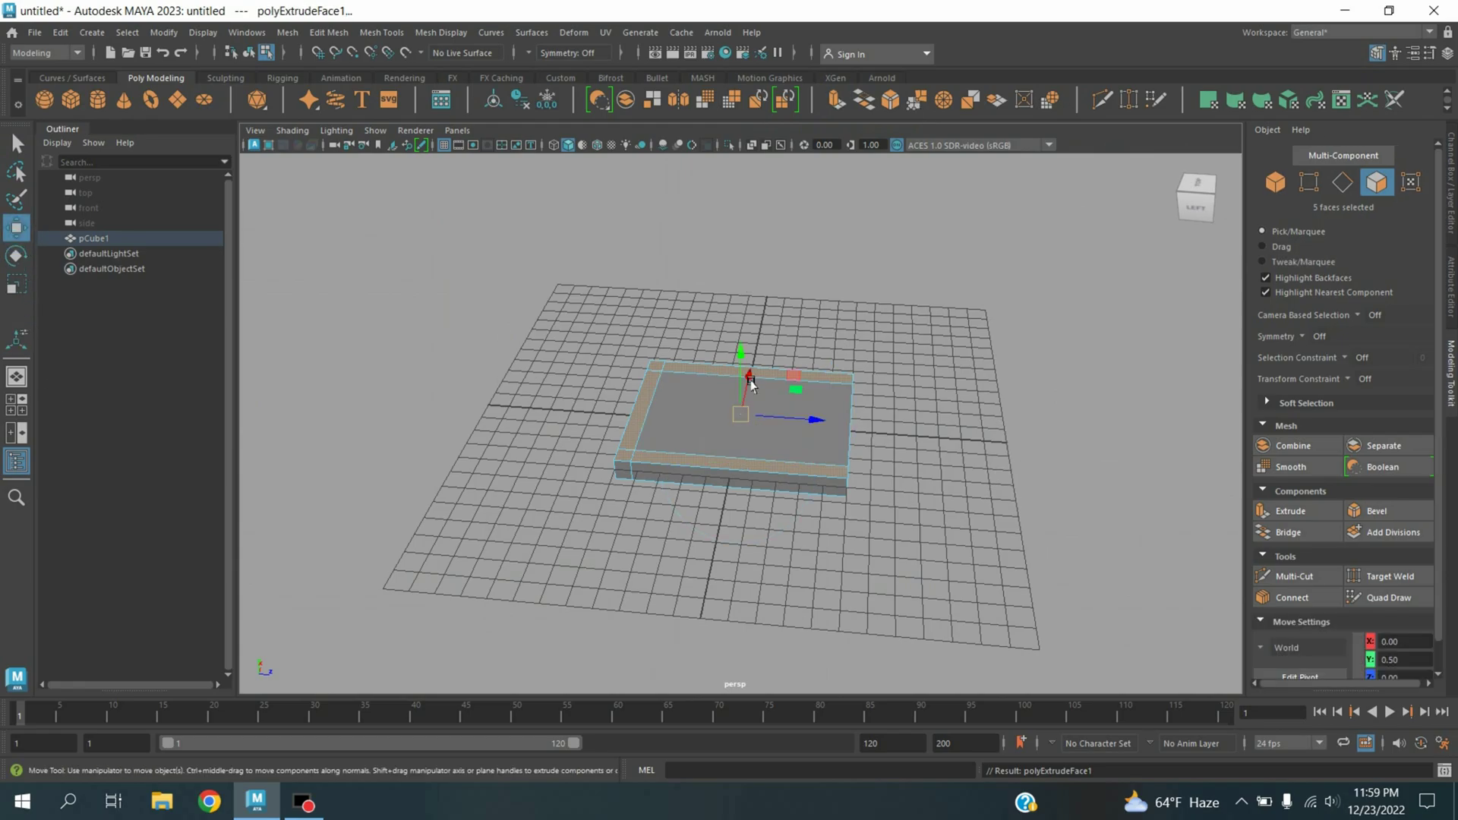
drag(742, 352, 743, 317)
click(1276, 182)
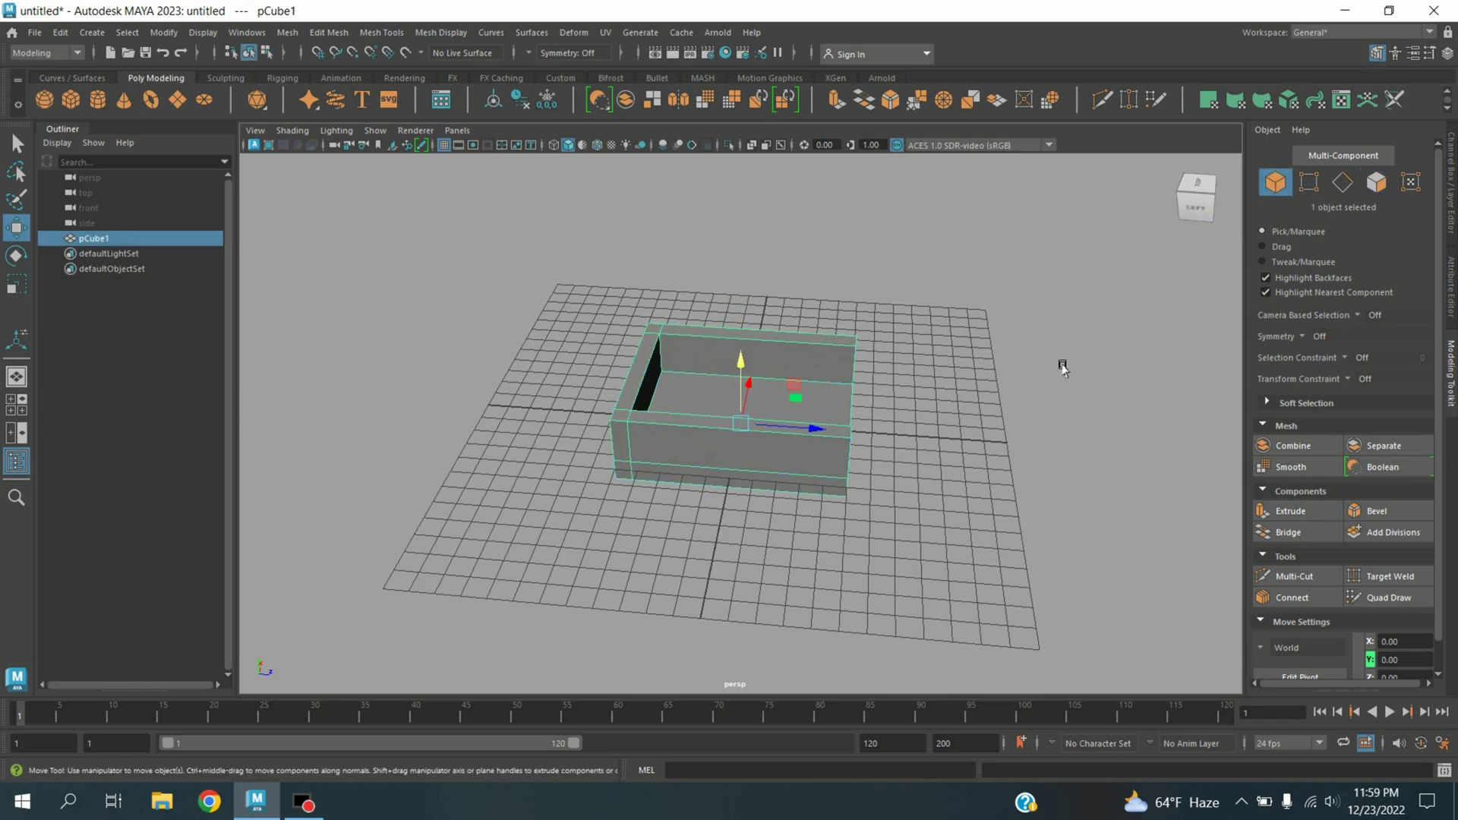
Create a second polygon cube and hide the first tray, pCube1.
alt+drag(1058, 423, 1056, 380)
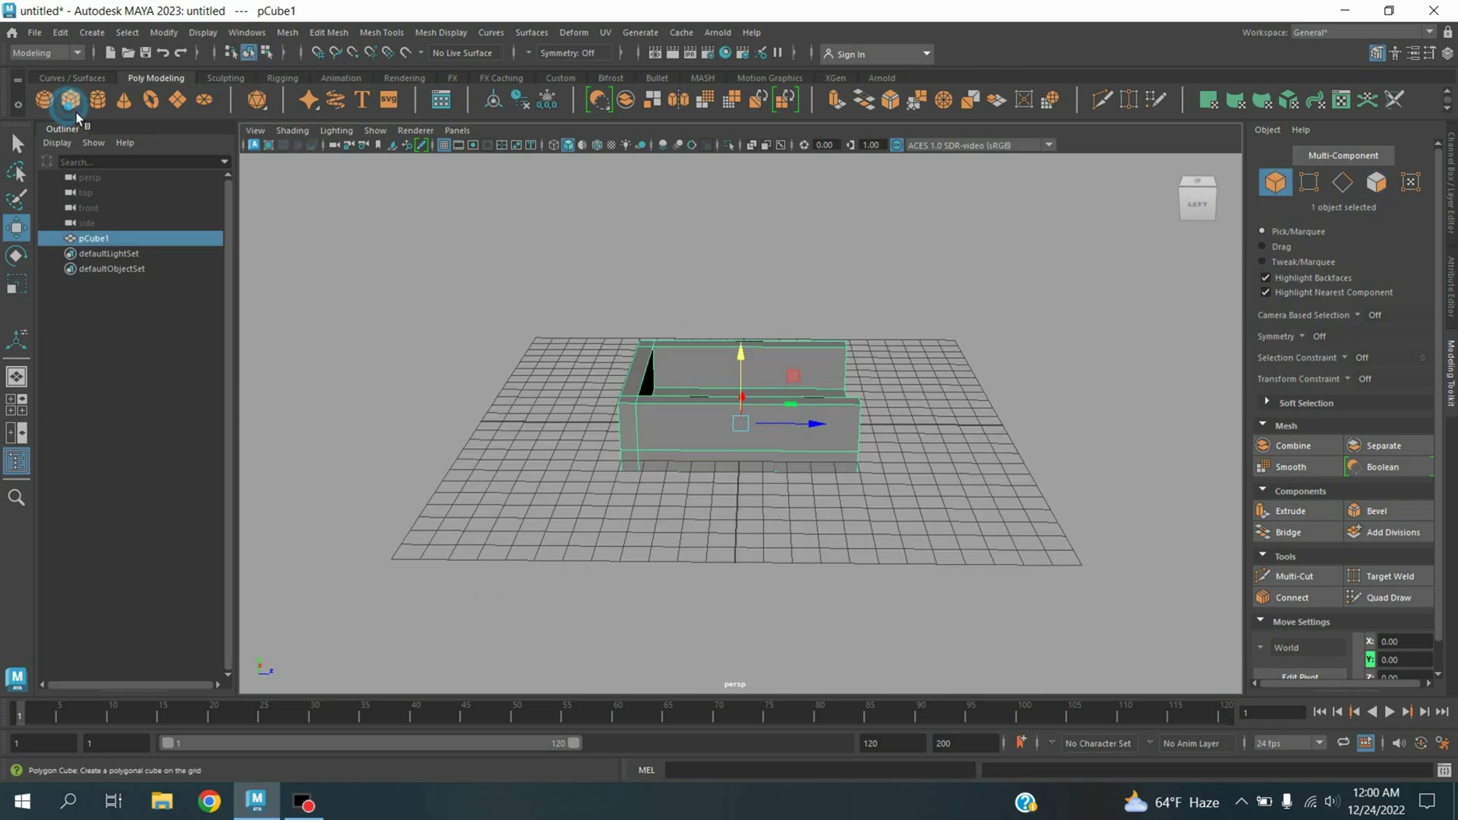
click(76, 111)
click(120, 239)
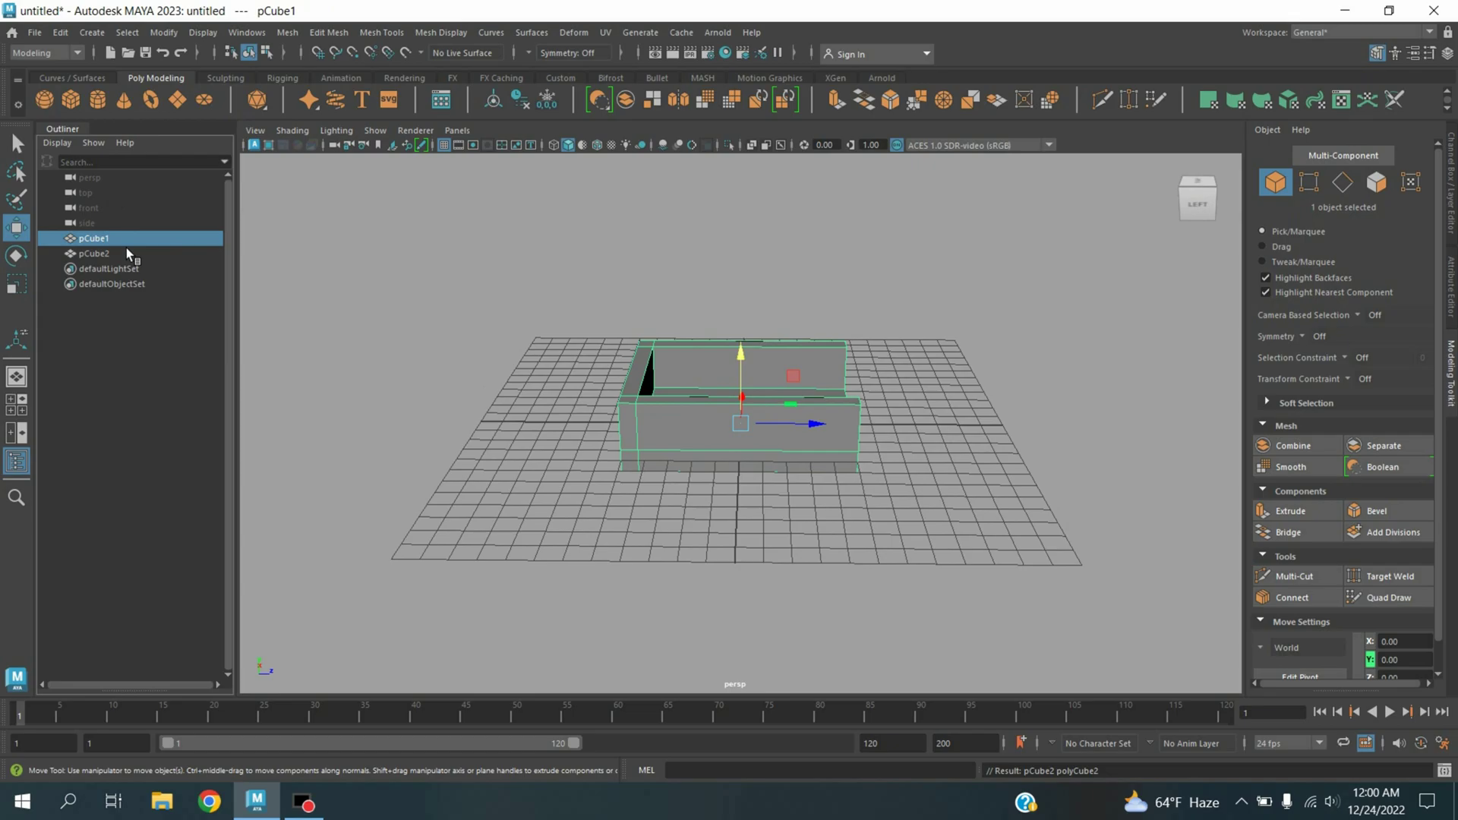
key(h)
Set pCube2's width and depth to 25 and maximize the top view.
click(741, 424)
key(r)
alt+drag(836, 494, 912, 470)
click(1452, 182)
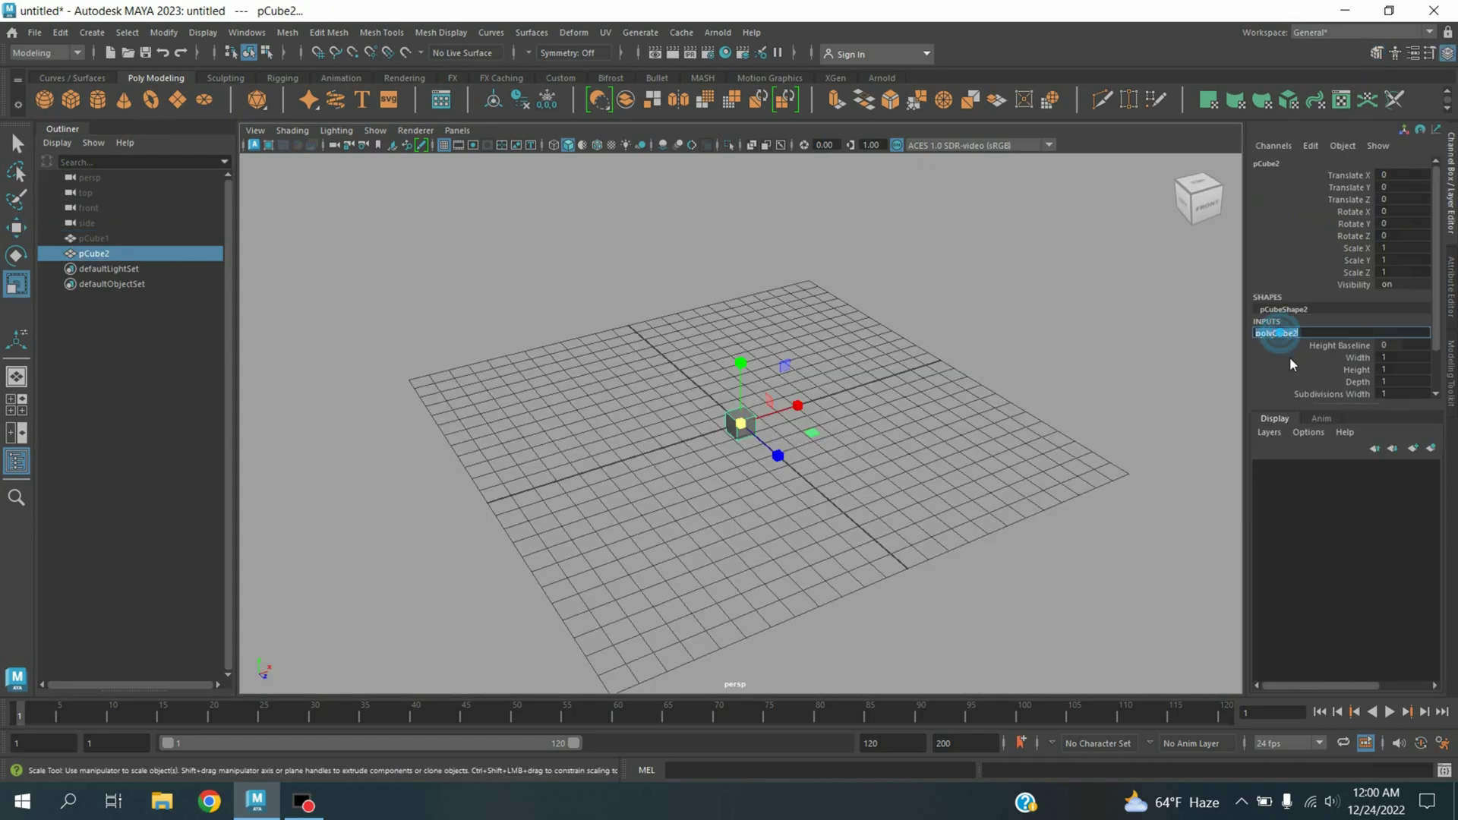
click(1386, 357)
click(1393, 365)
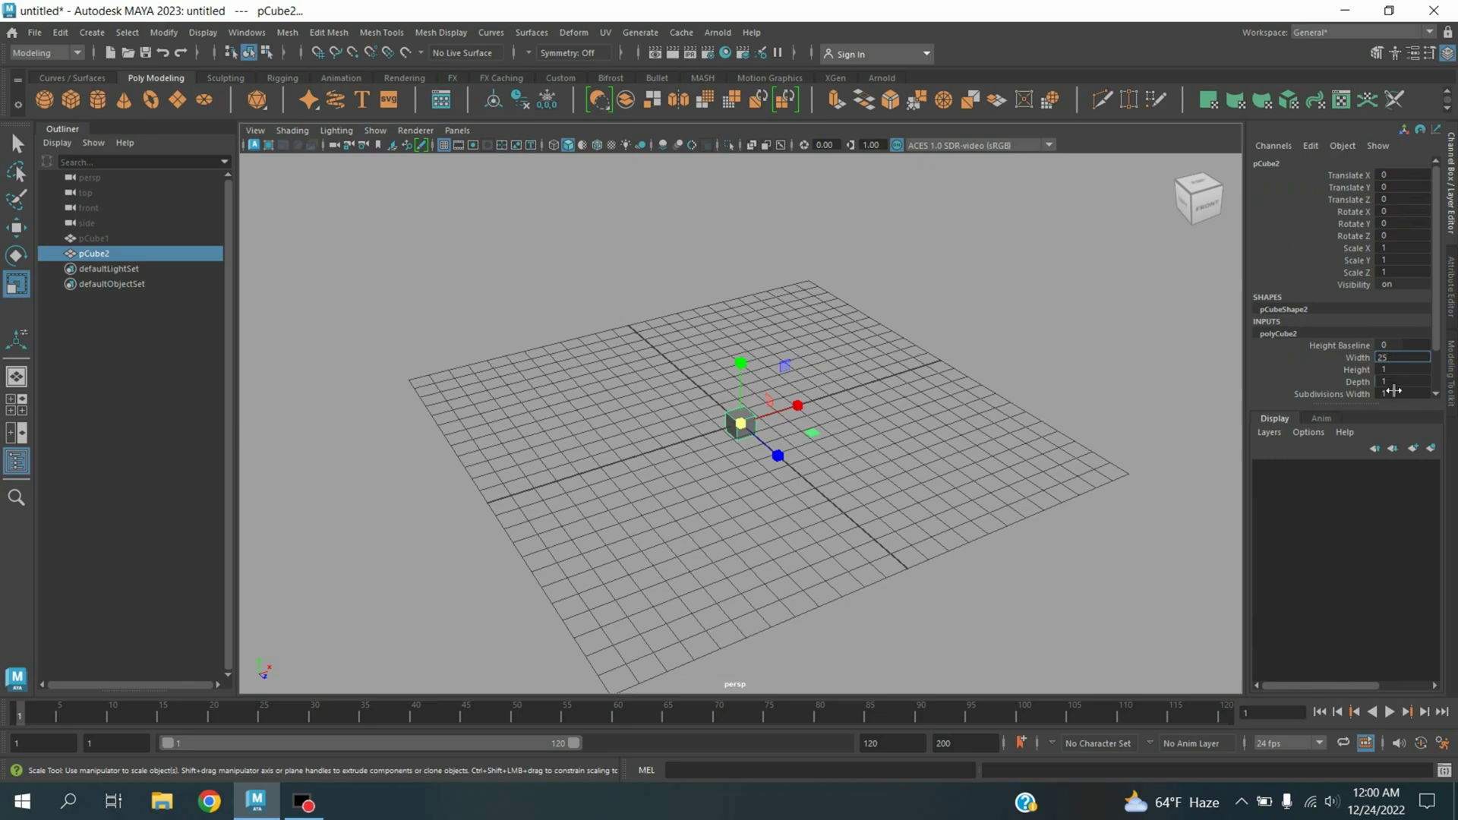
key(Return)
click(1393, 386)
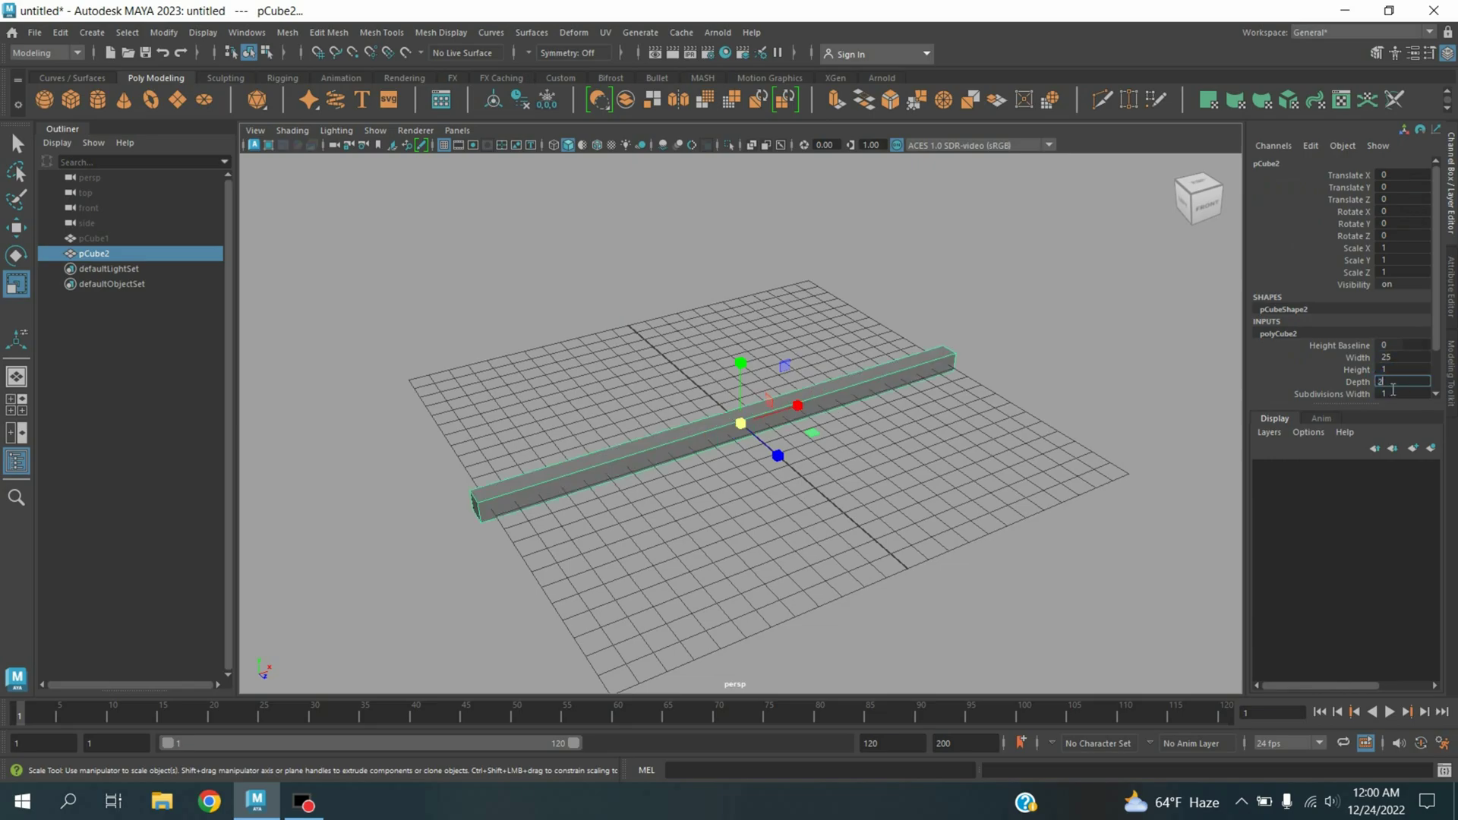
key(Return)
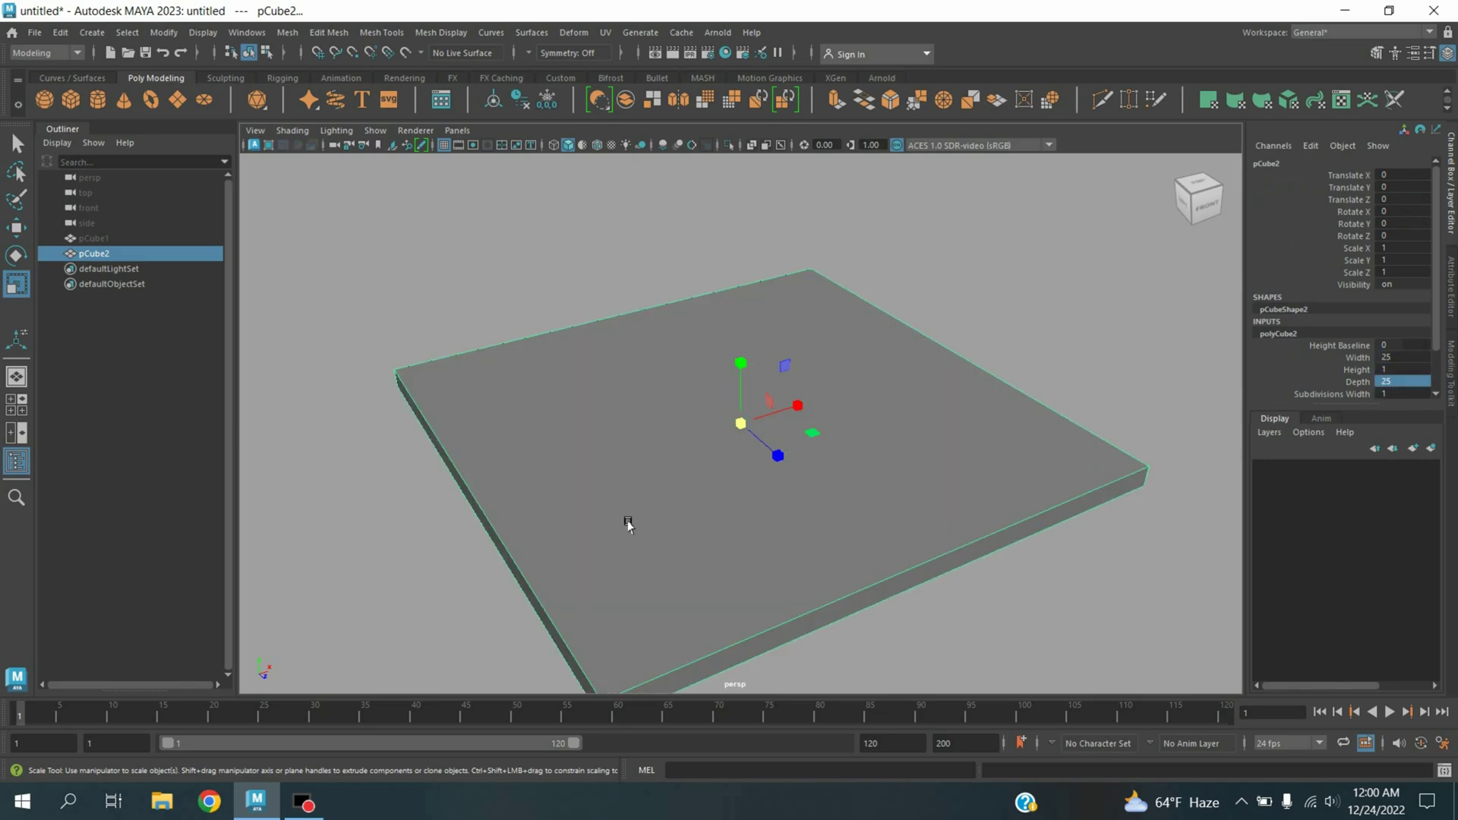
key(space)
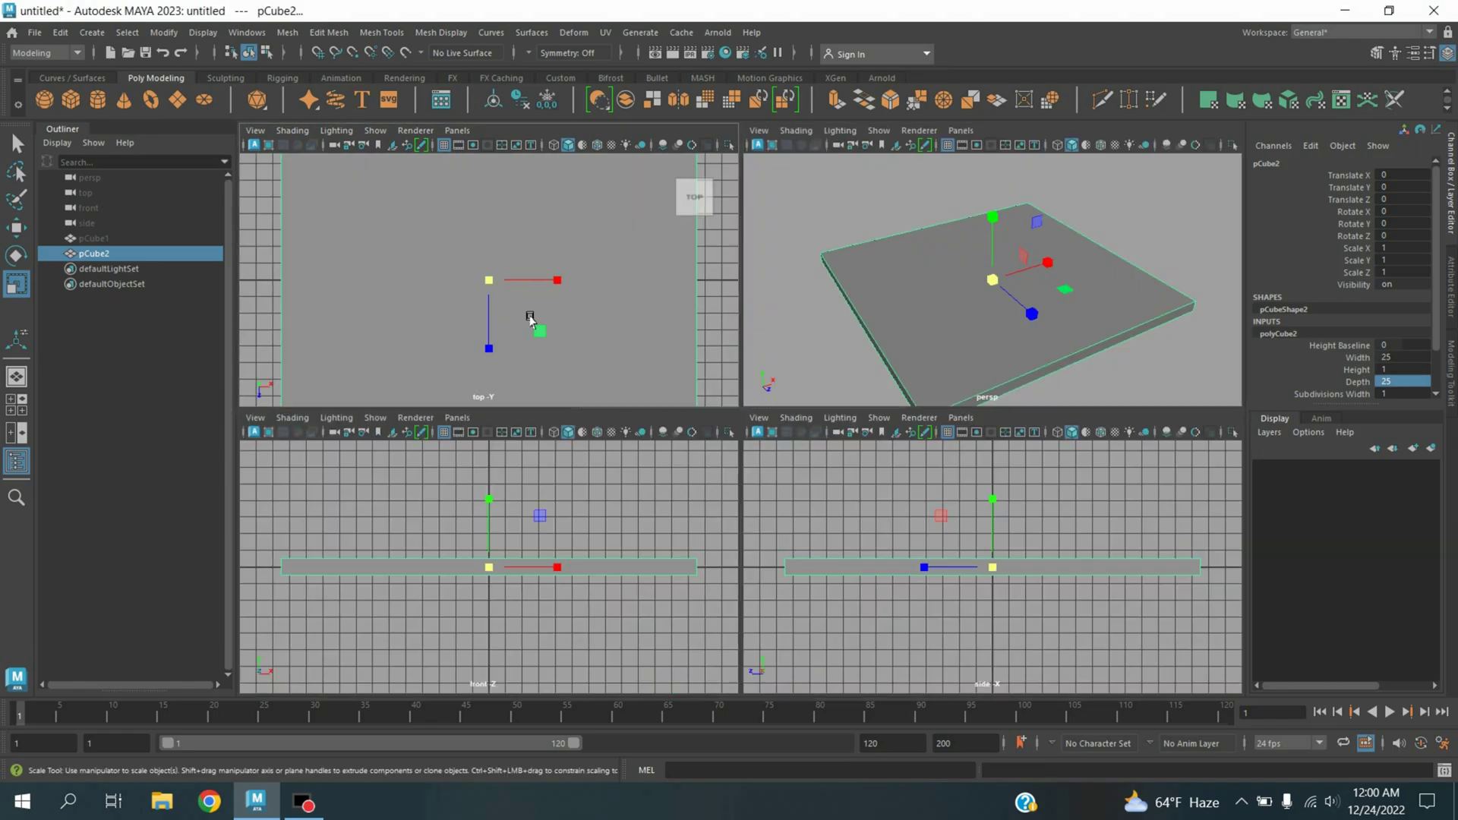
key(space)
Insert four edge loops near the left, right, top and bottom edges of pCube2.
key(f)
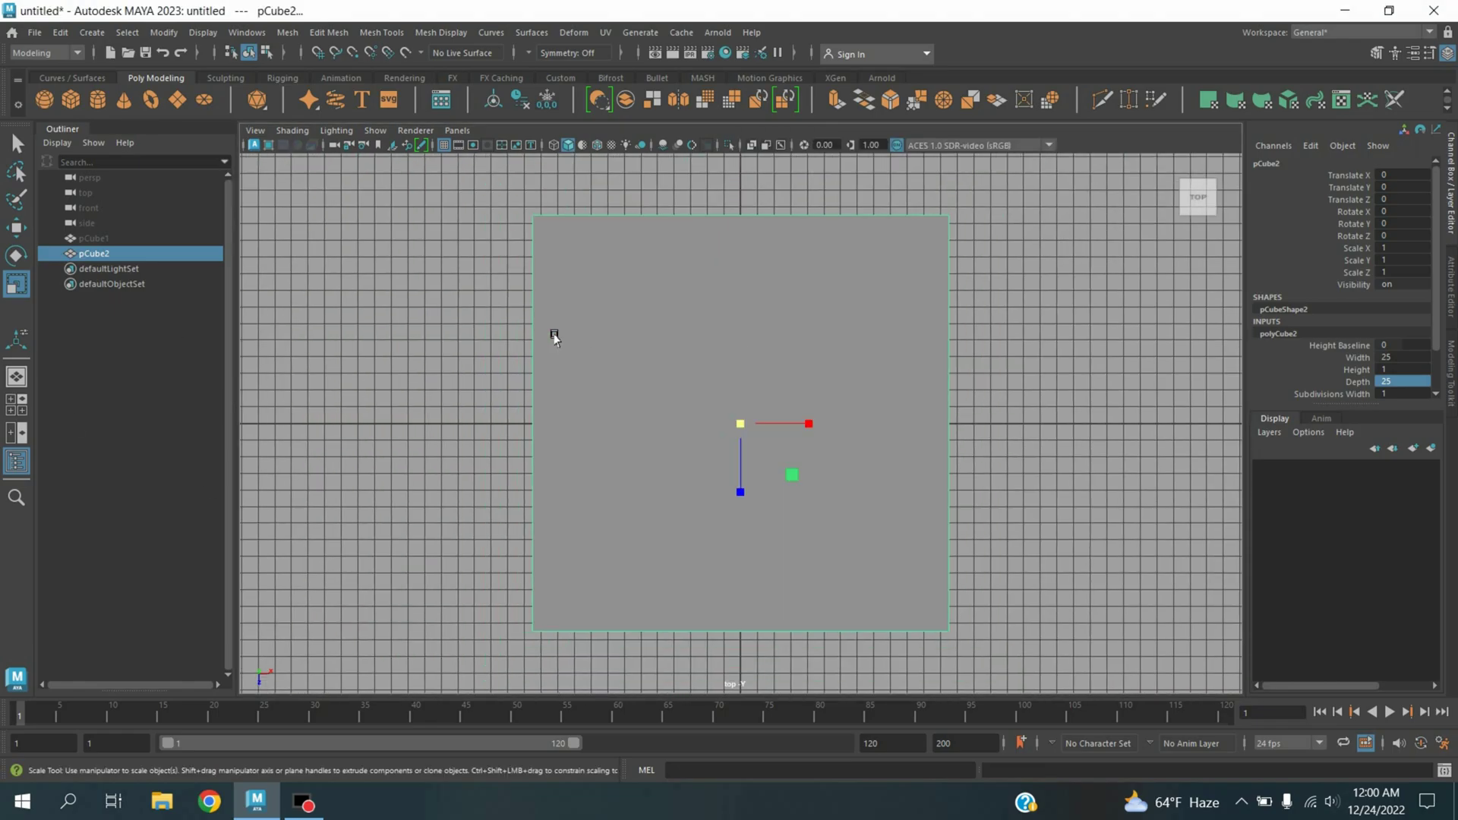
click(383, 36)
click(429, 151)
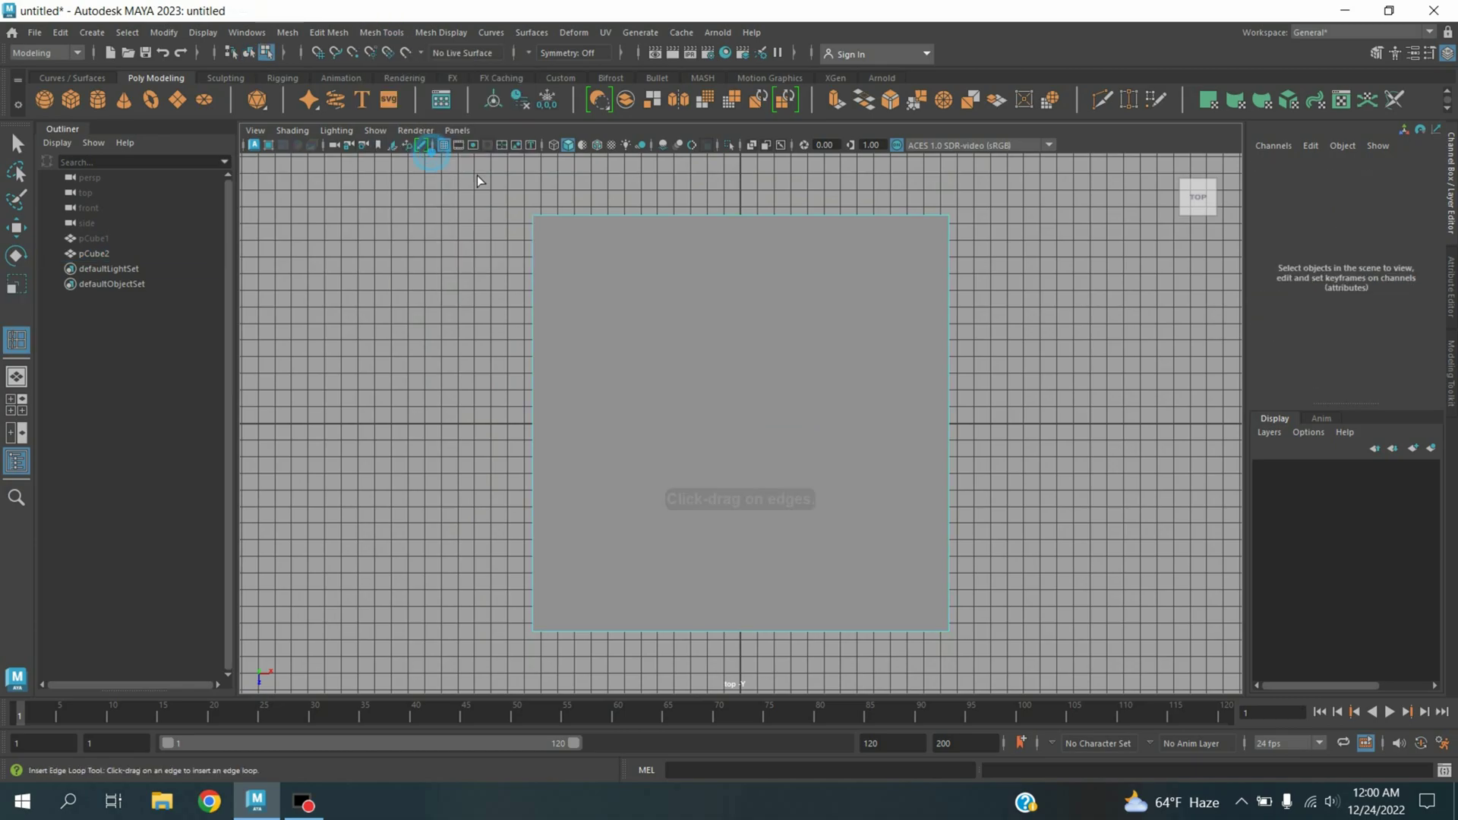
click(565, 225)
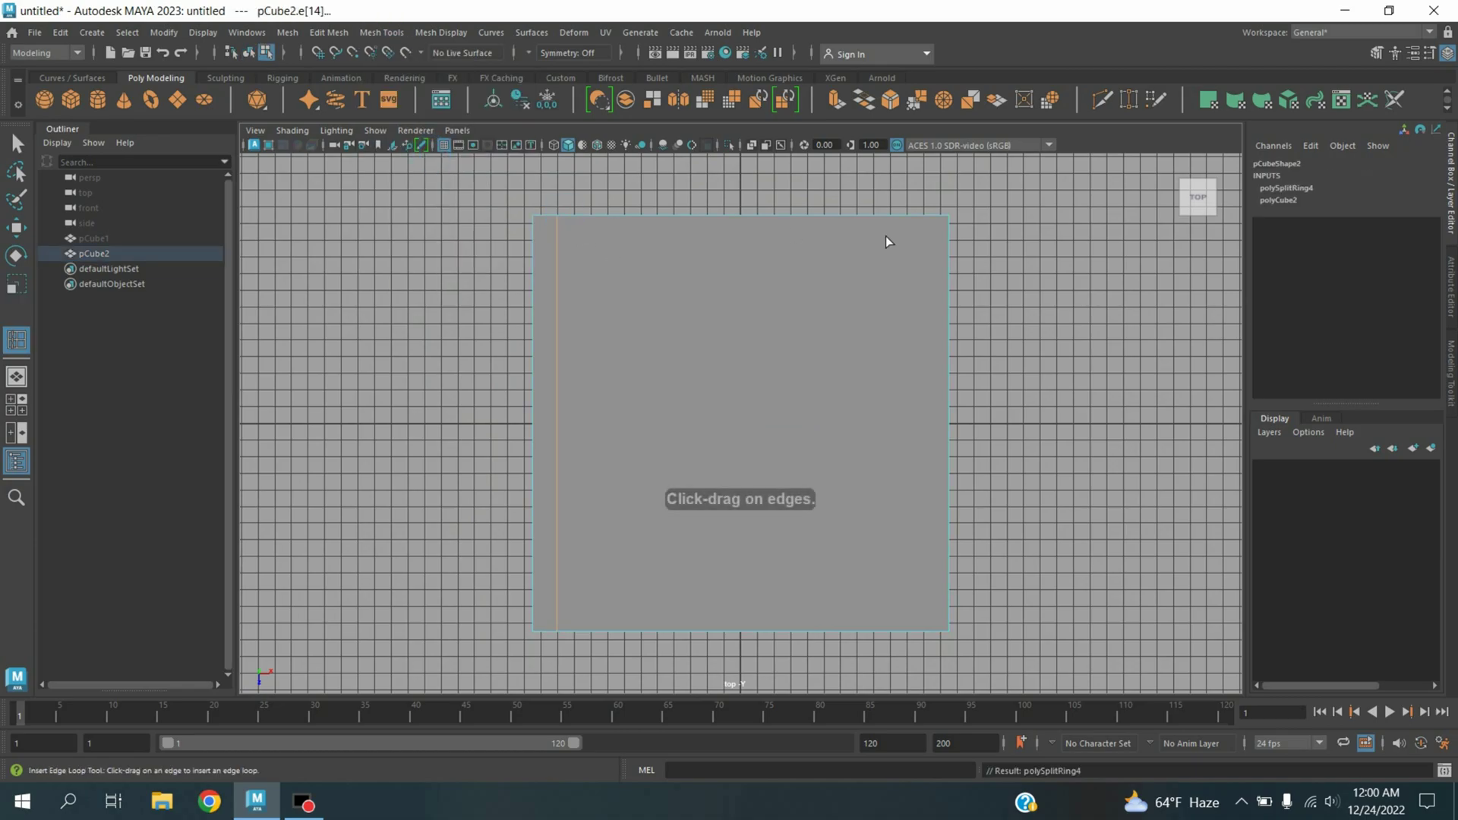
click(928, 221)
click(959, 252)
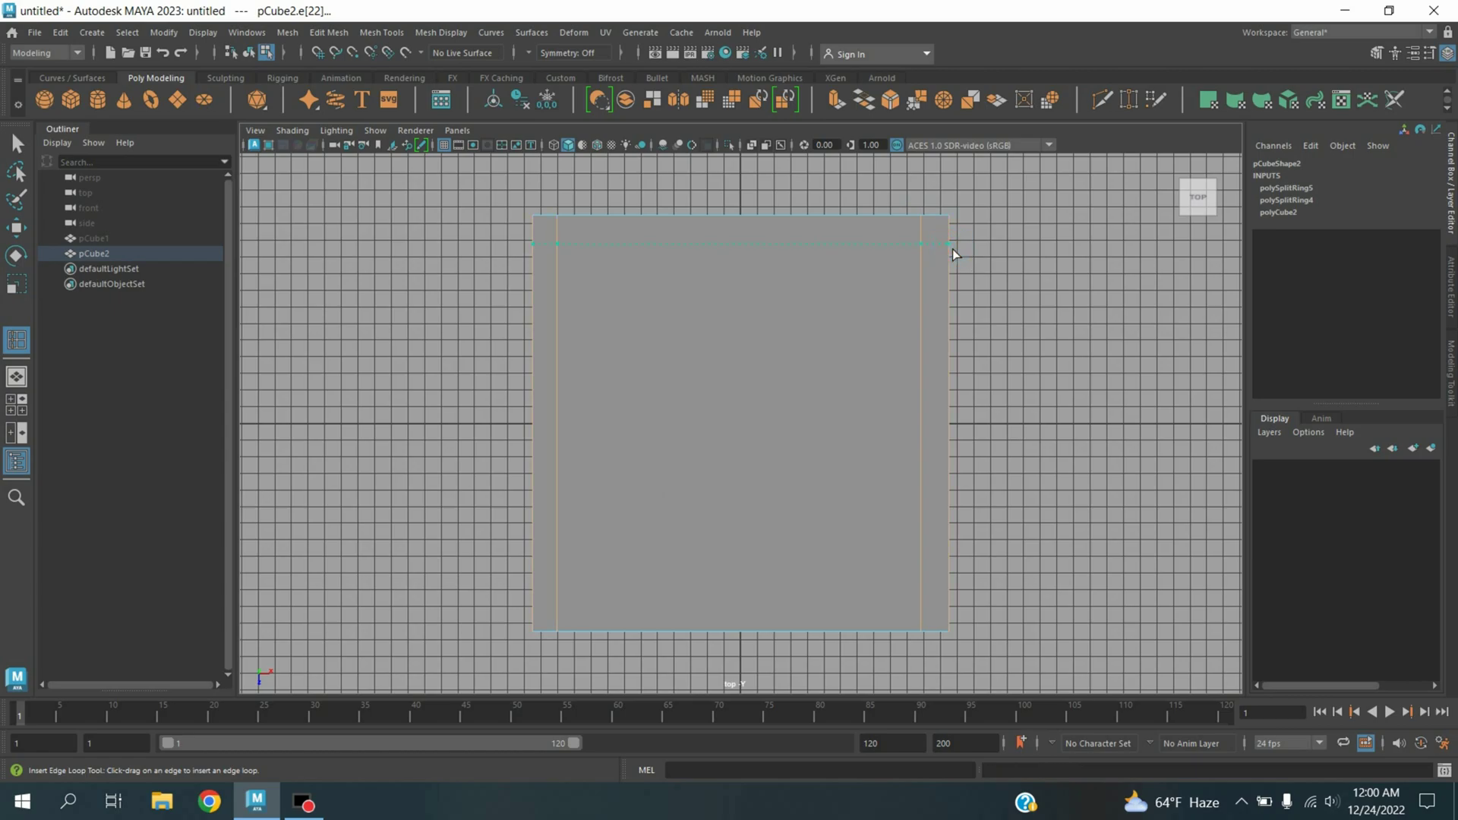
click(955, 606)
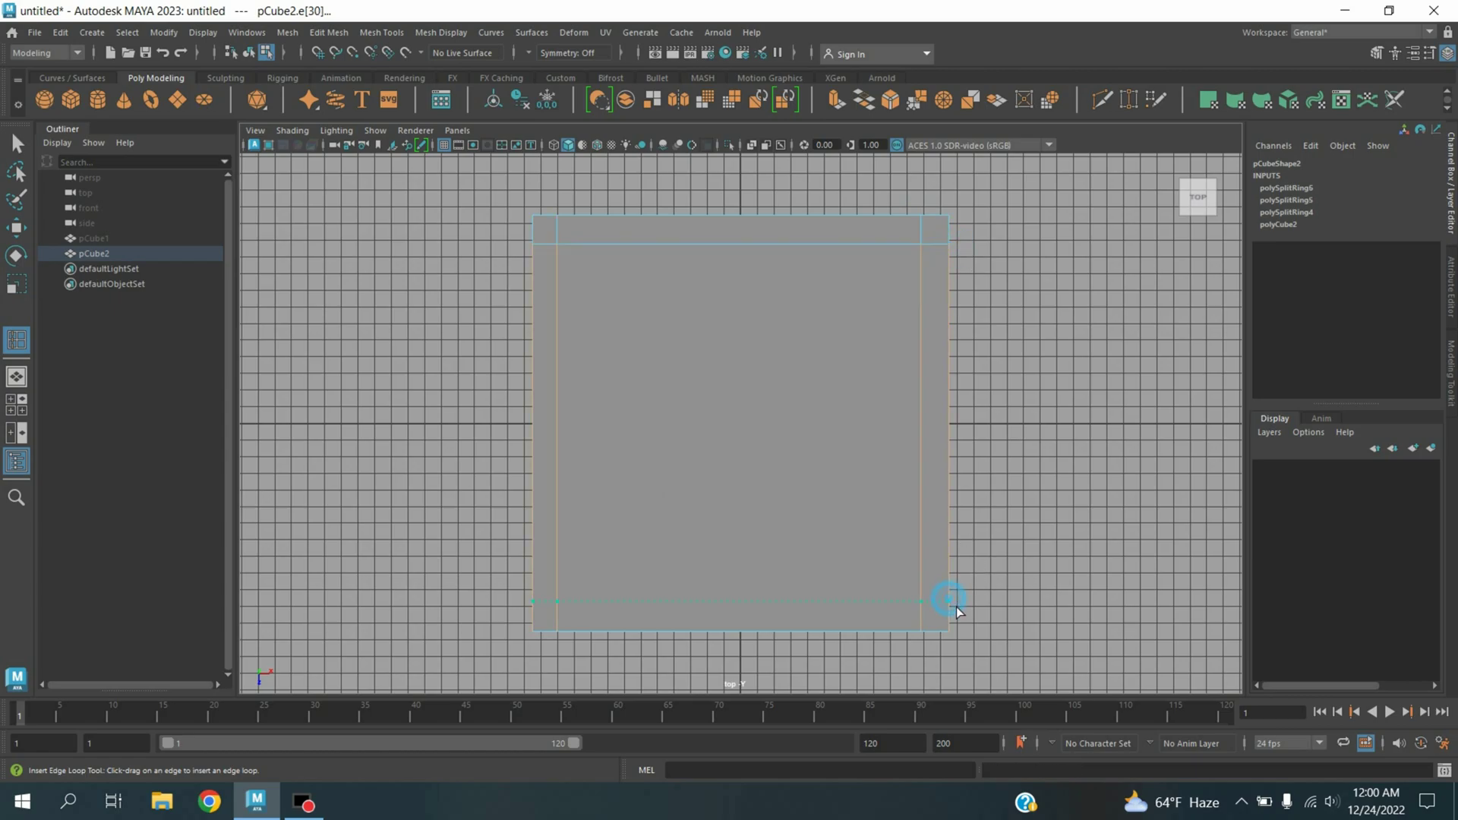
click(16, 144)
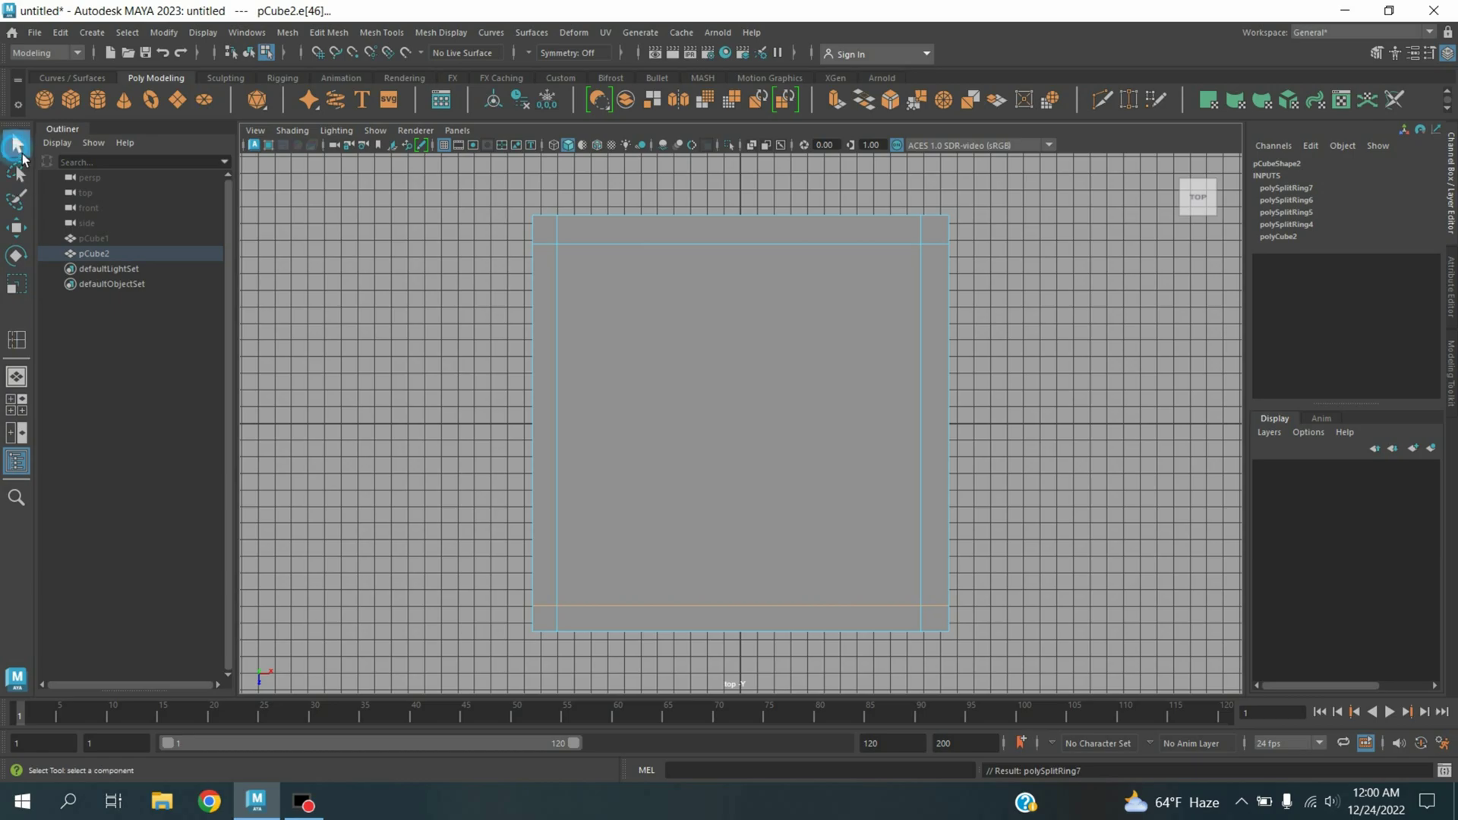
Select pCube2's ring of border faces and extrude them upward into a rim.
click(1375, 55)
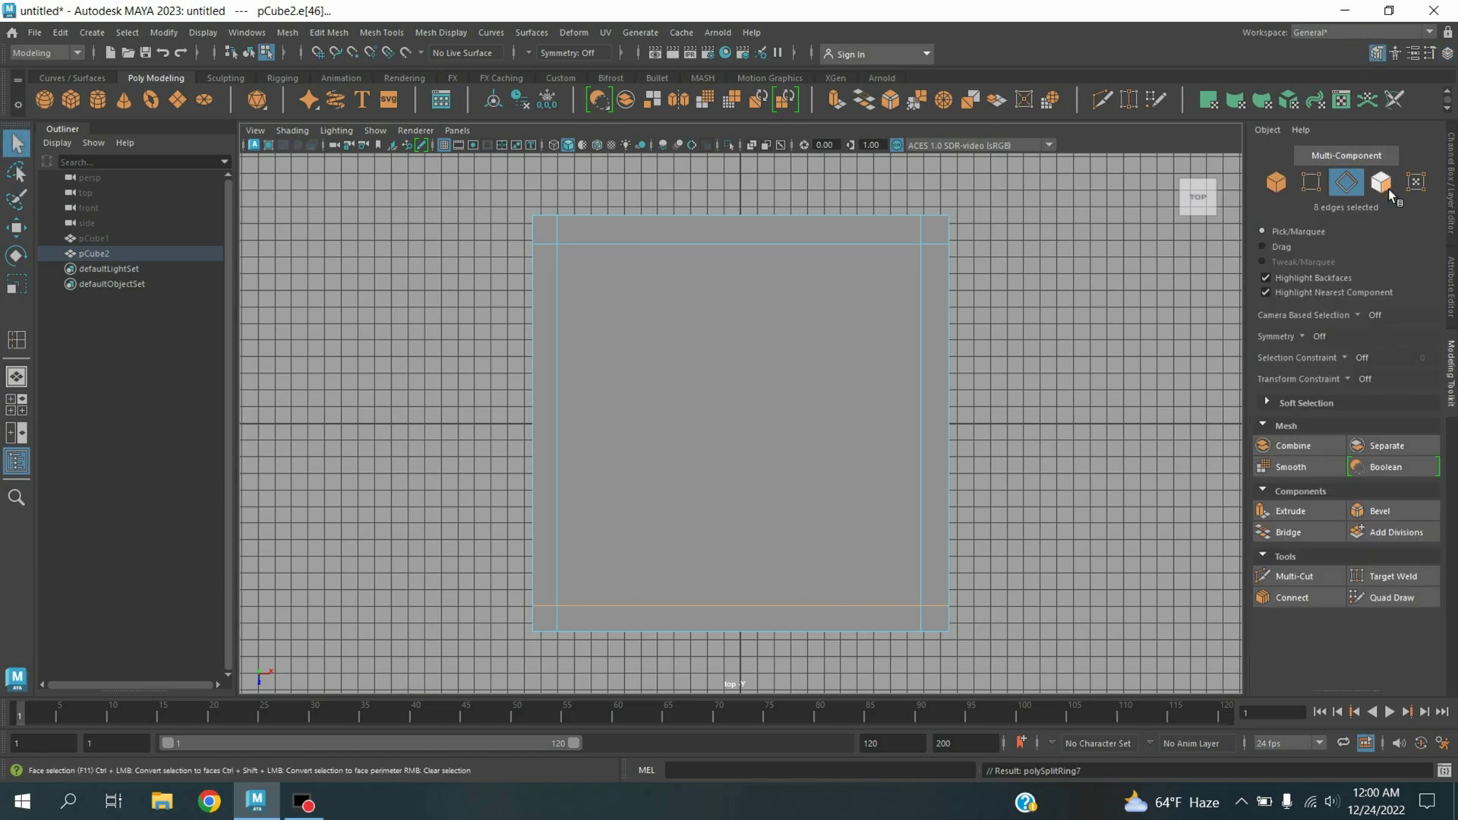
click(1381, 182)
click(942, 230)
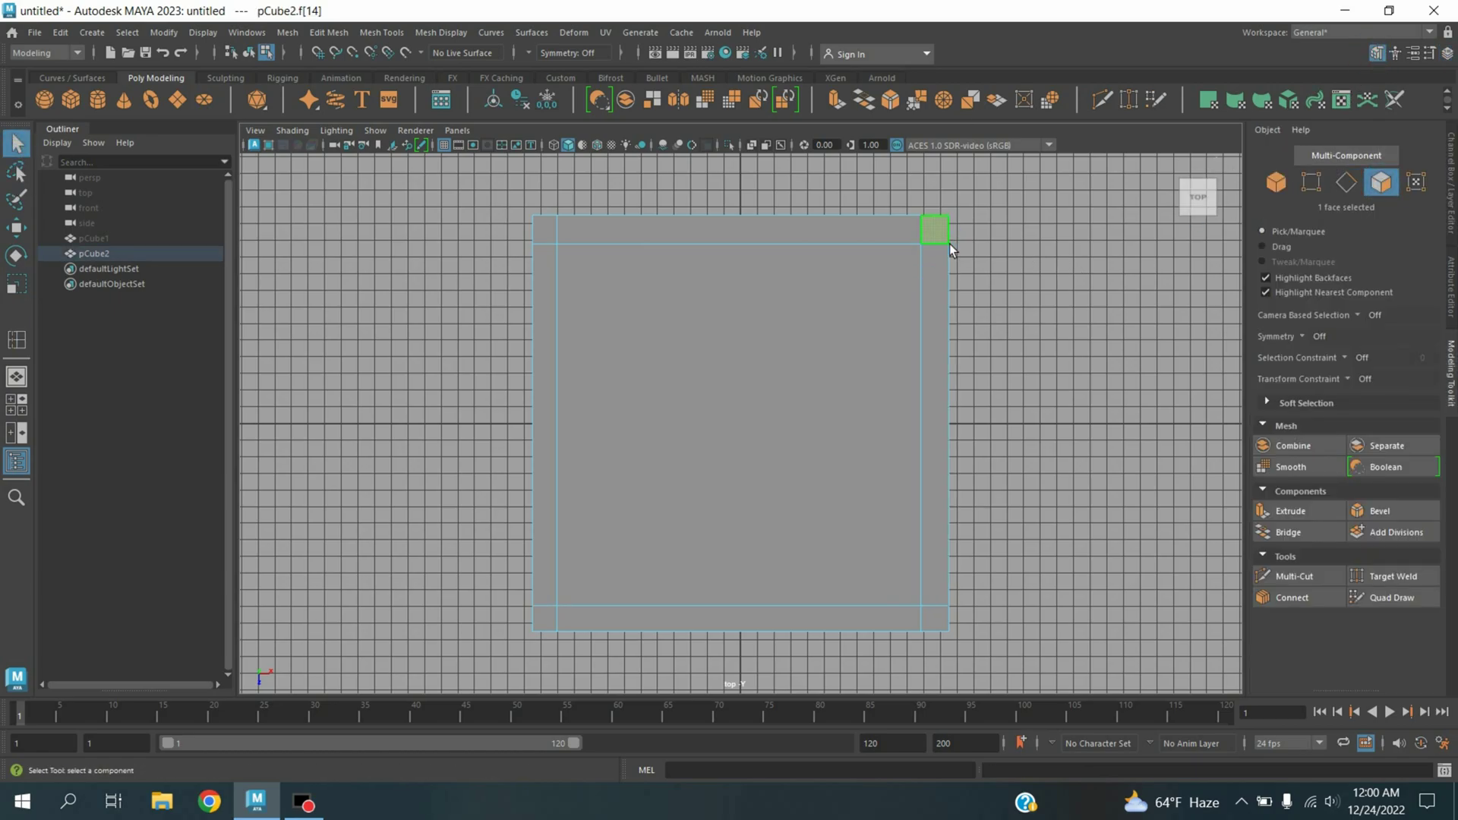
shift+double_click(961, 622)
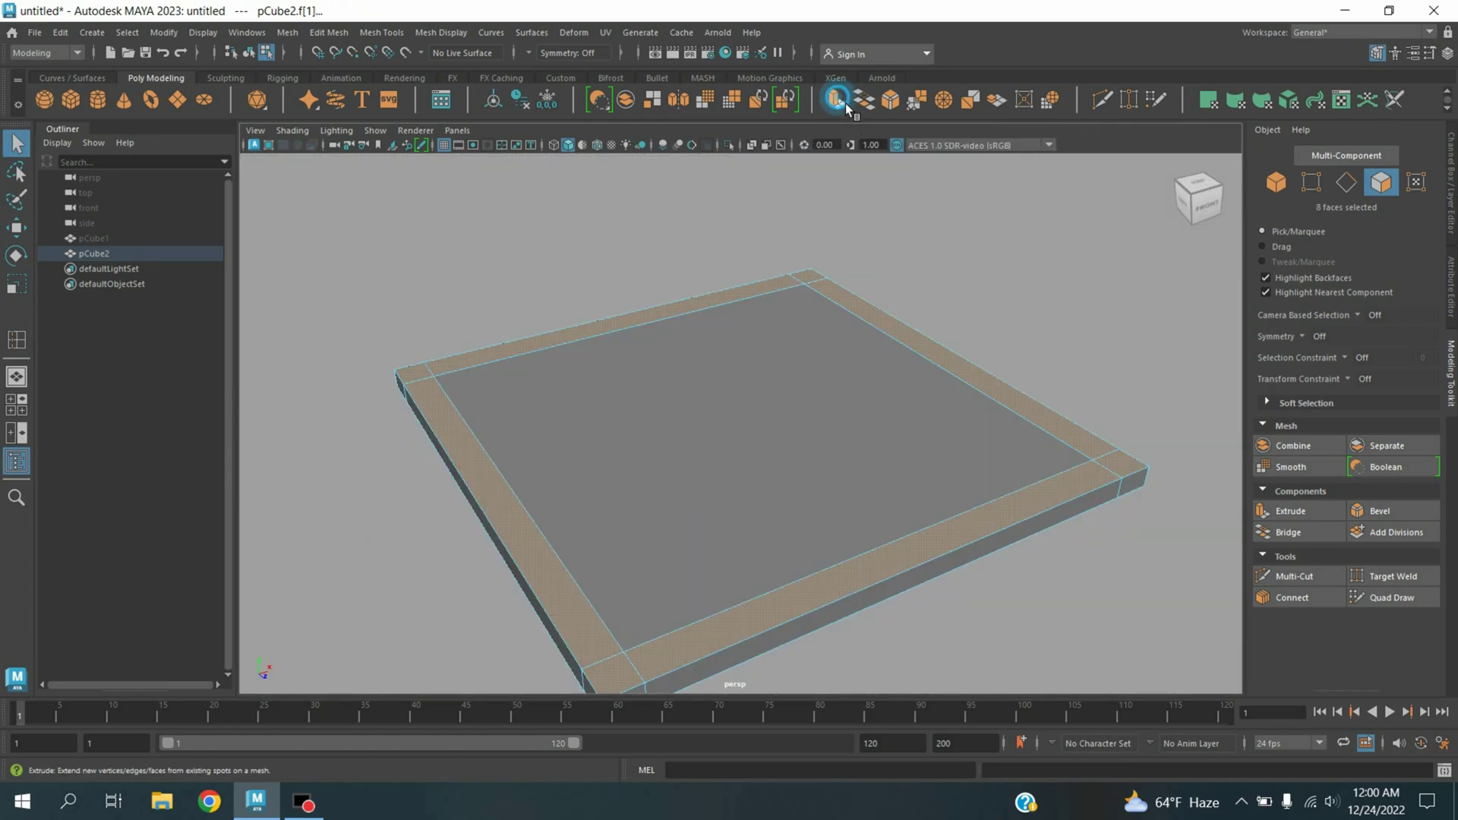
click(840, 104)
click(22, 233)
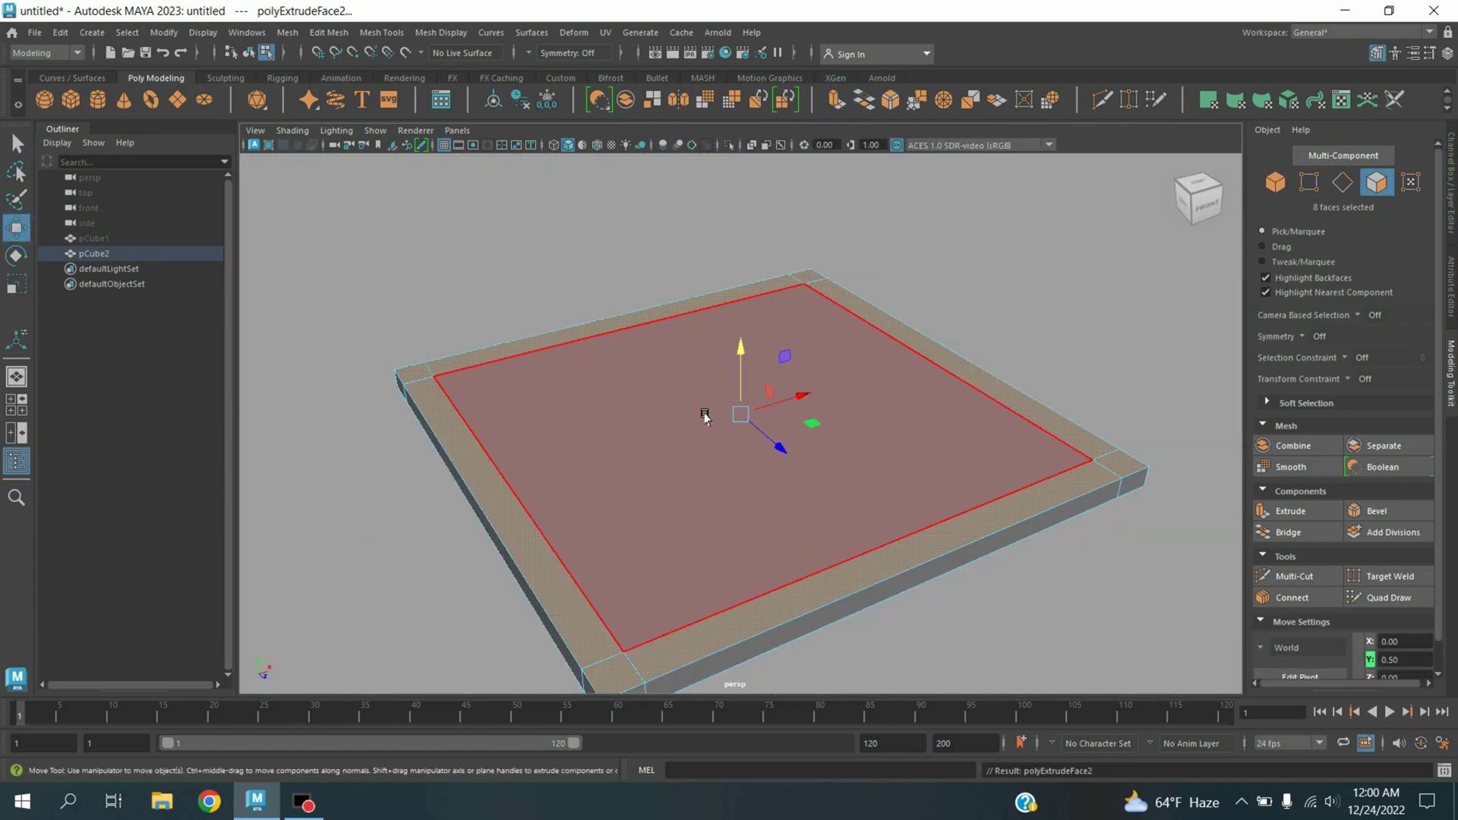
drag(750, 383, 751, 339)
click(1275, 182)
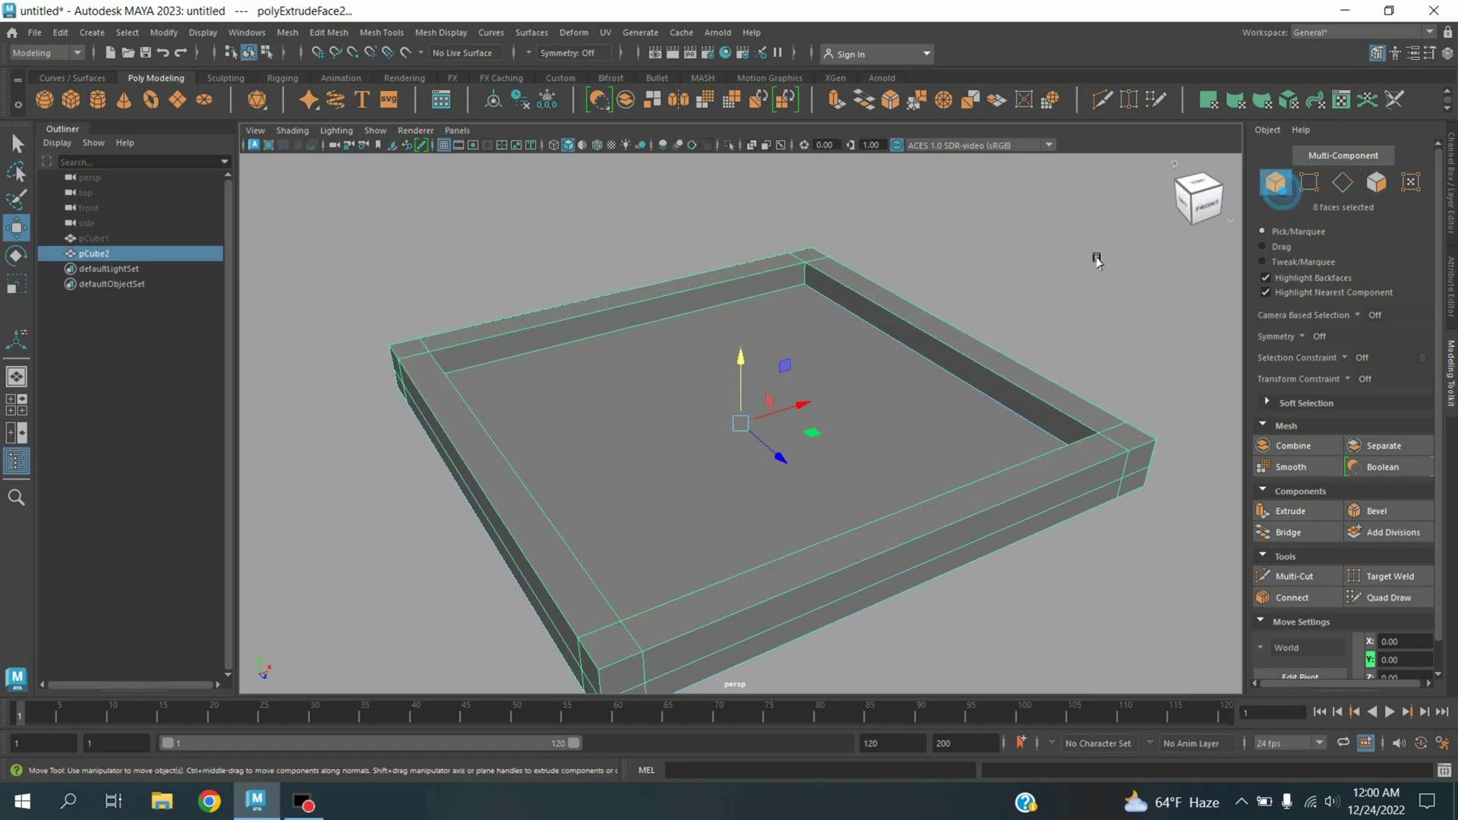
Unhide pCube1 so the small tray shows inside the large one.
scroll(684, 434, down, 5)
alt+drag(685, 434, 789, 444)
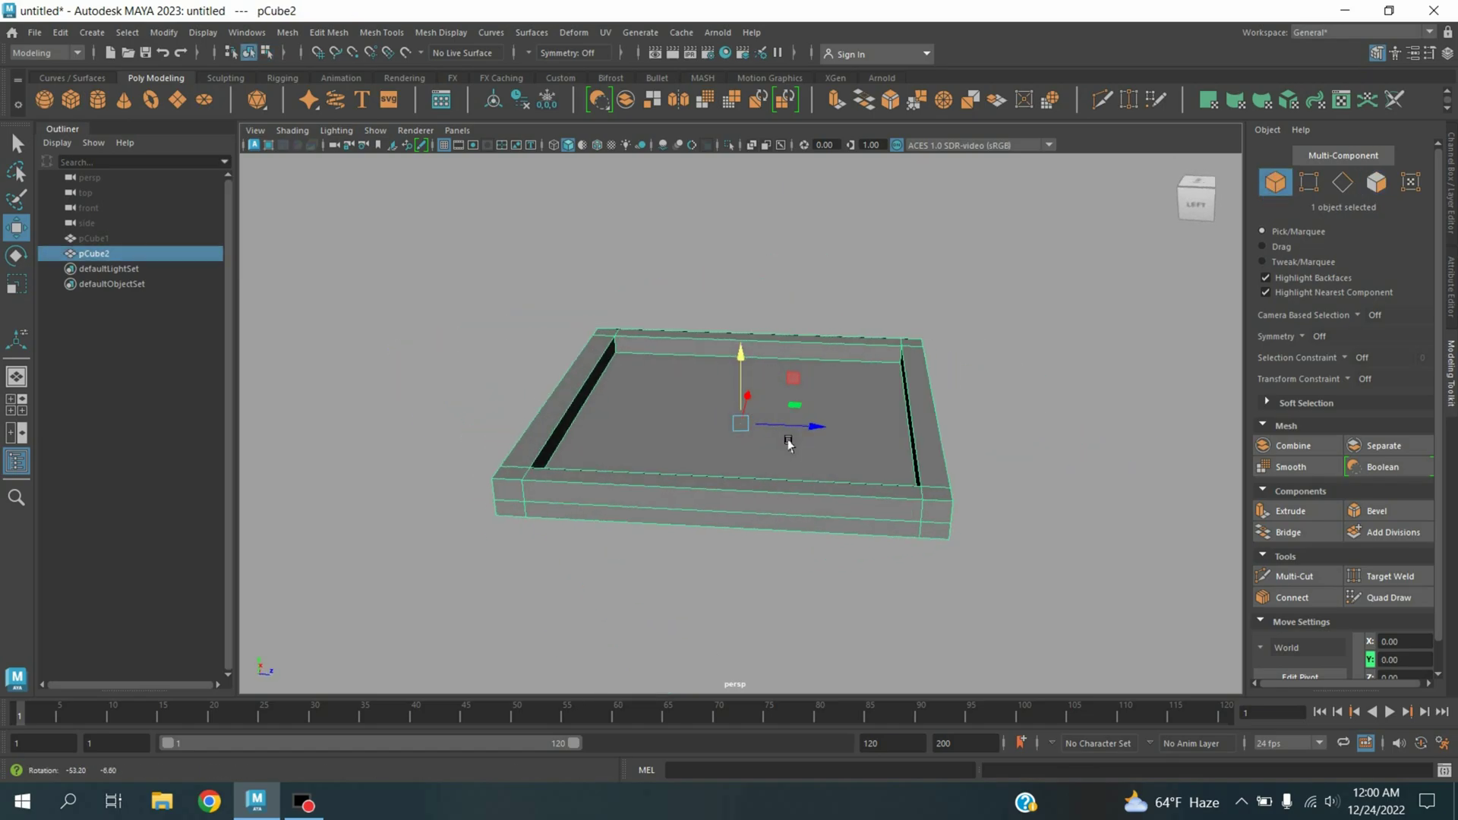
click(114, 244)
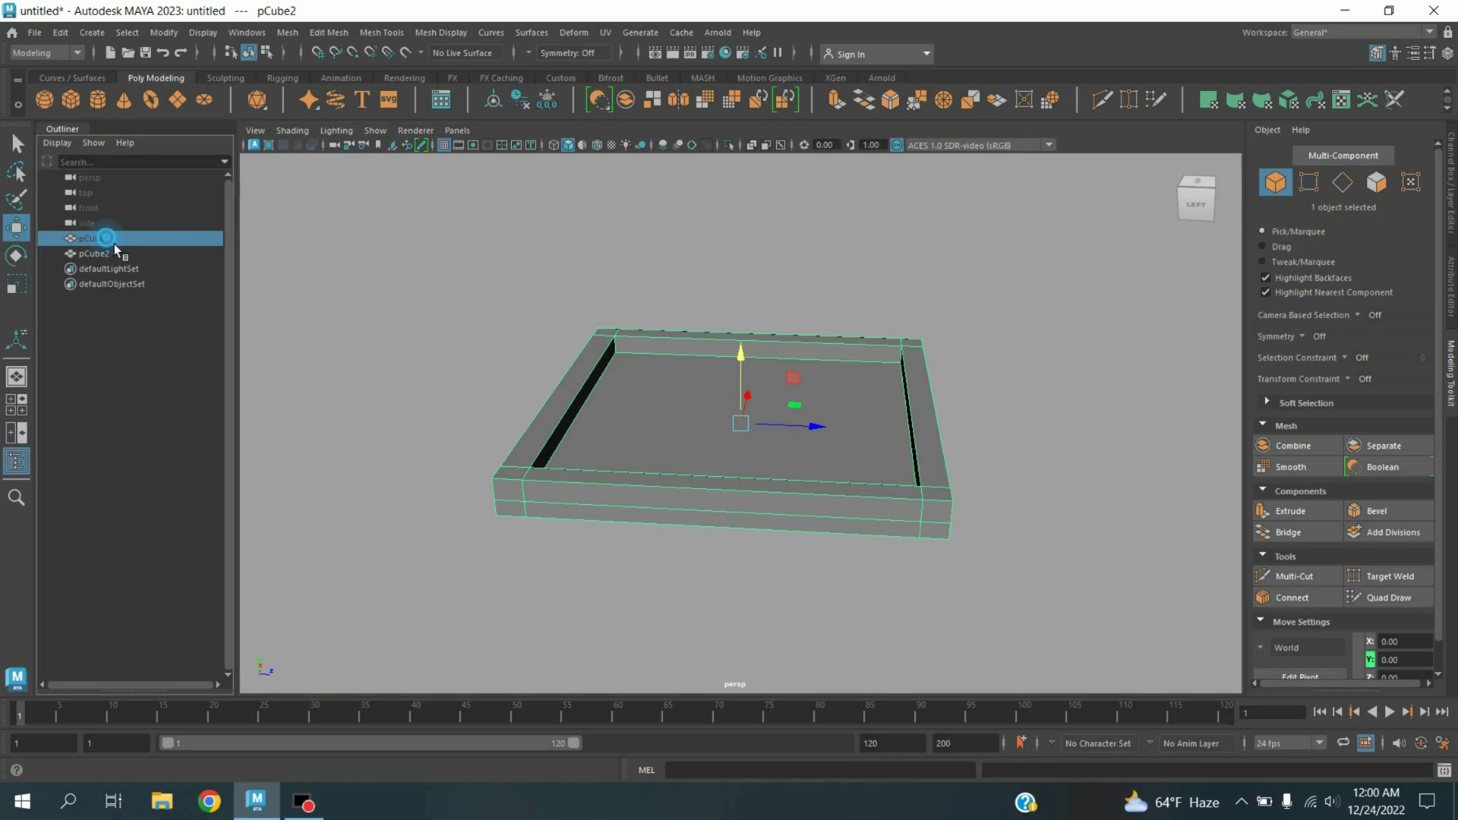
key(h)
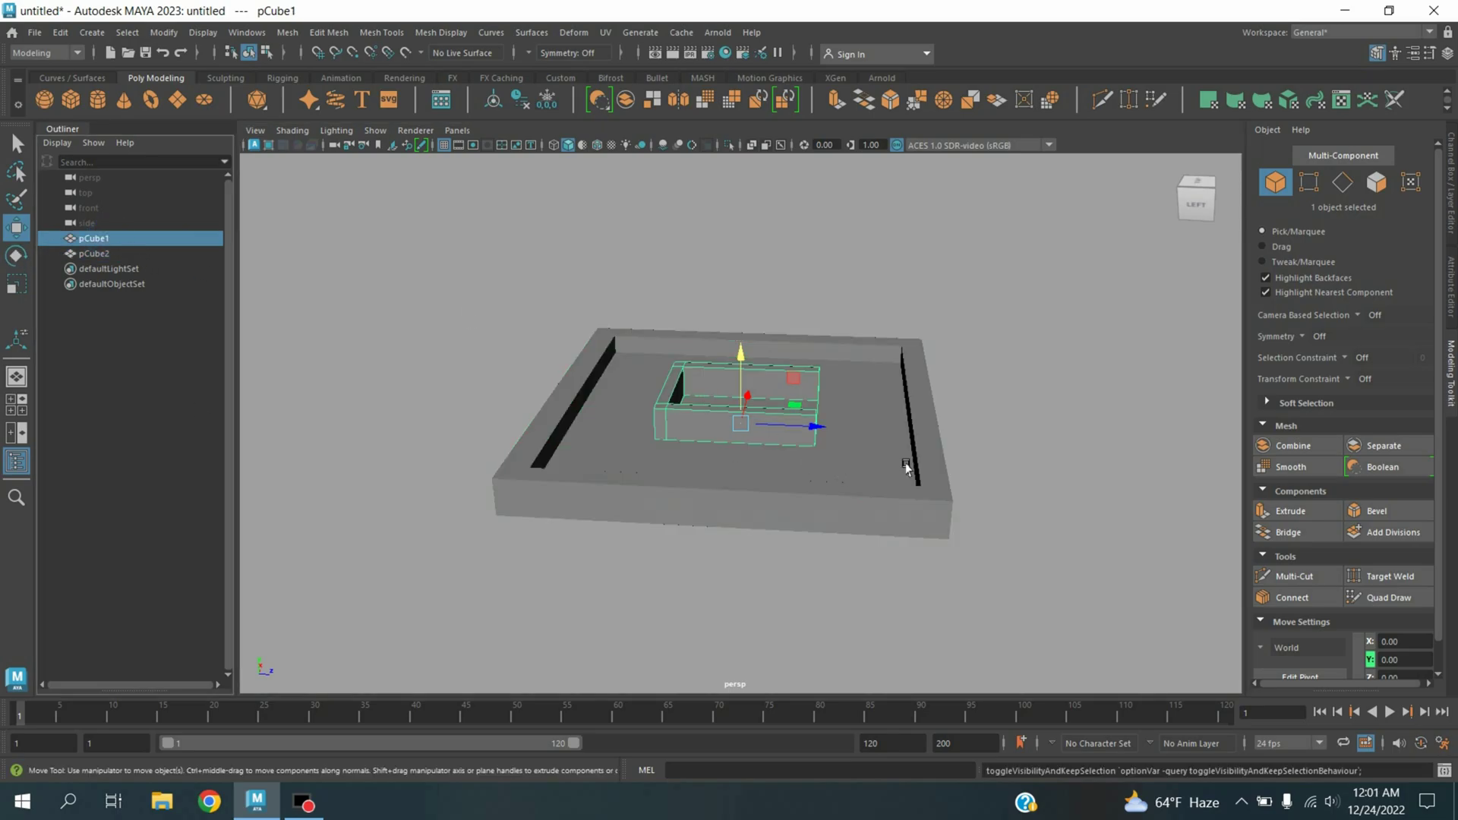
alt+drag(905, 463, 807, 478)
scroll(807, 479, up, 3)
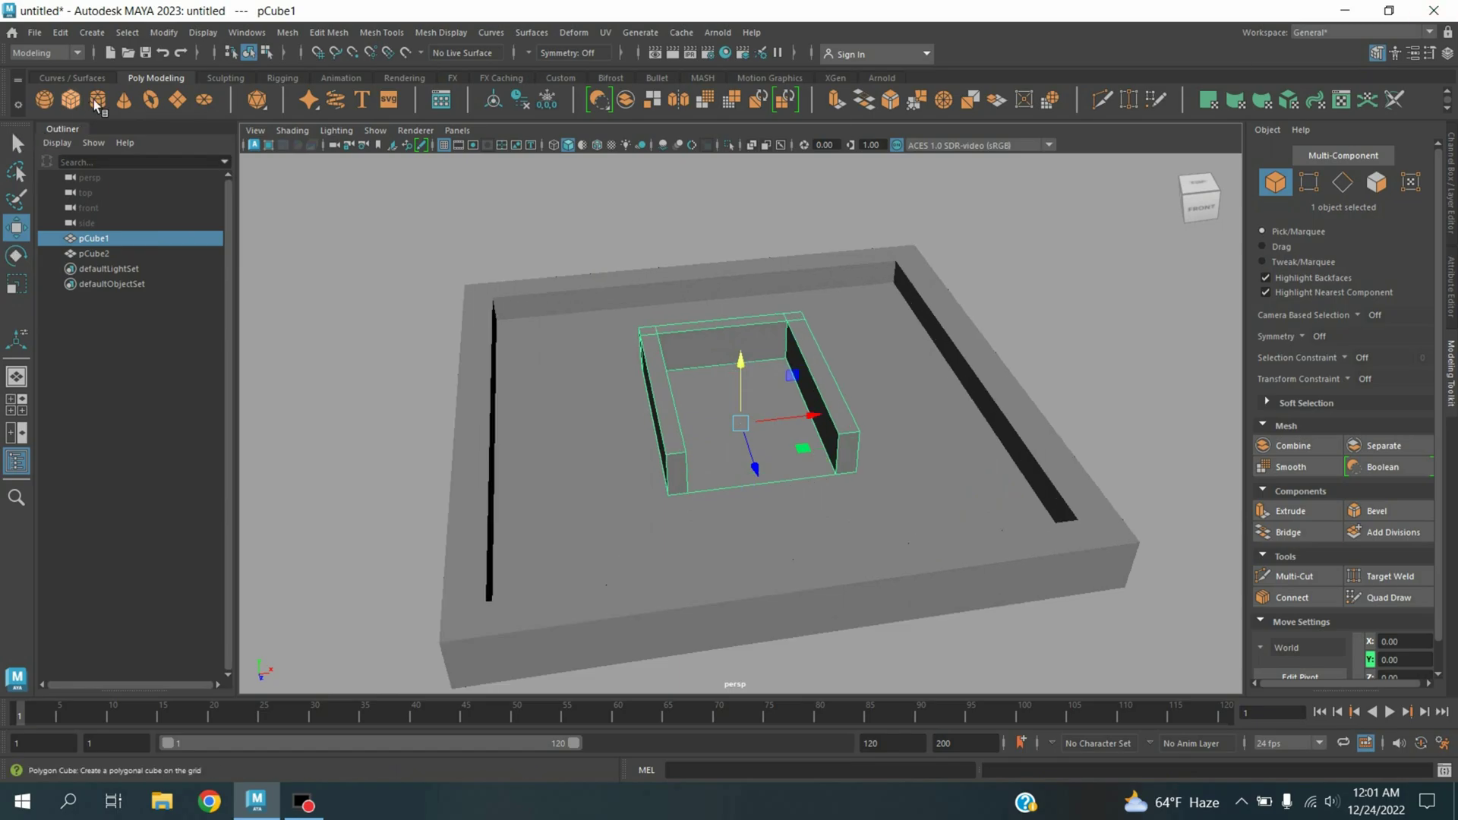
Create a polygon cylinder, rotate it 90 on Z and lift it to Y 1.605.
click(97, 100)
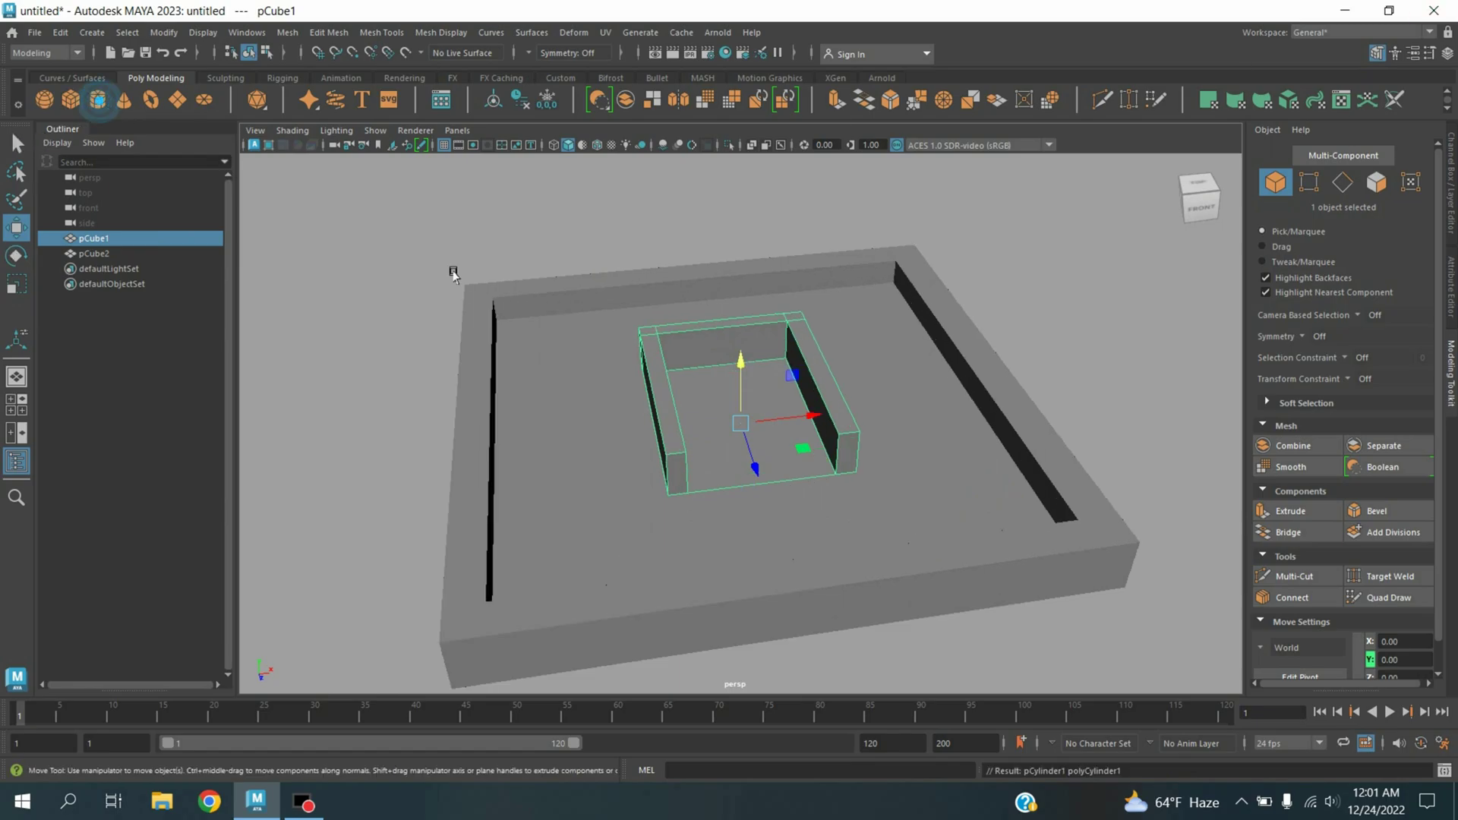
click(16, 255)
drag(704, 394, 744, 437)
click(1451, 182)
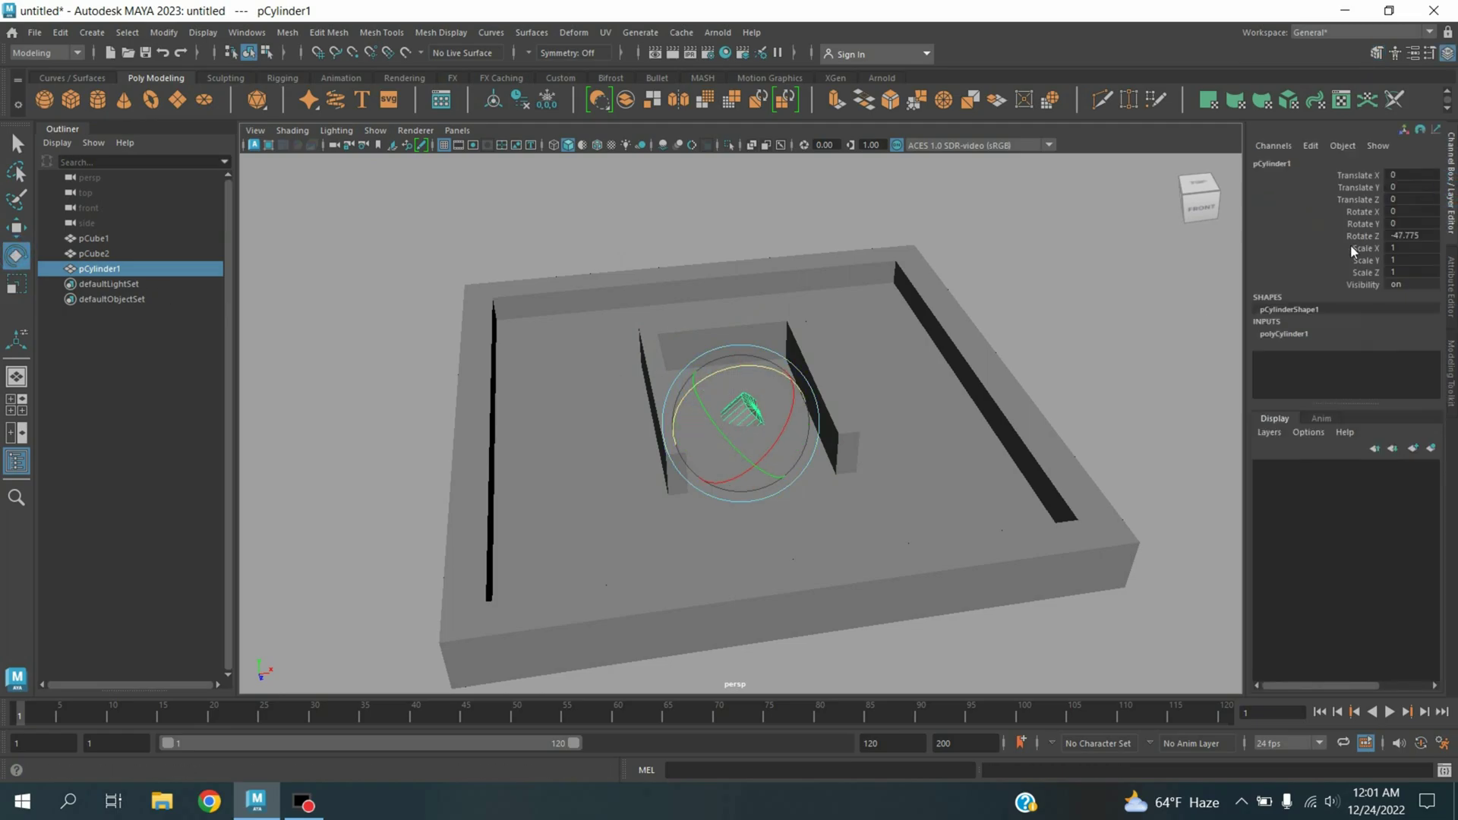
click(1425, 238)
key(Return)
click(17, 226)
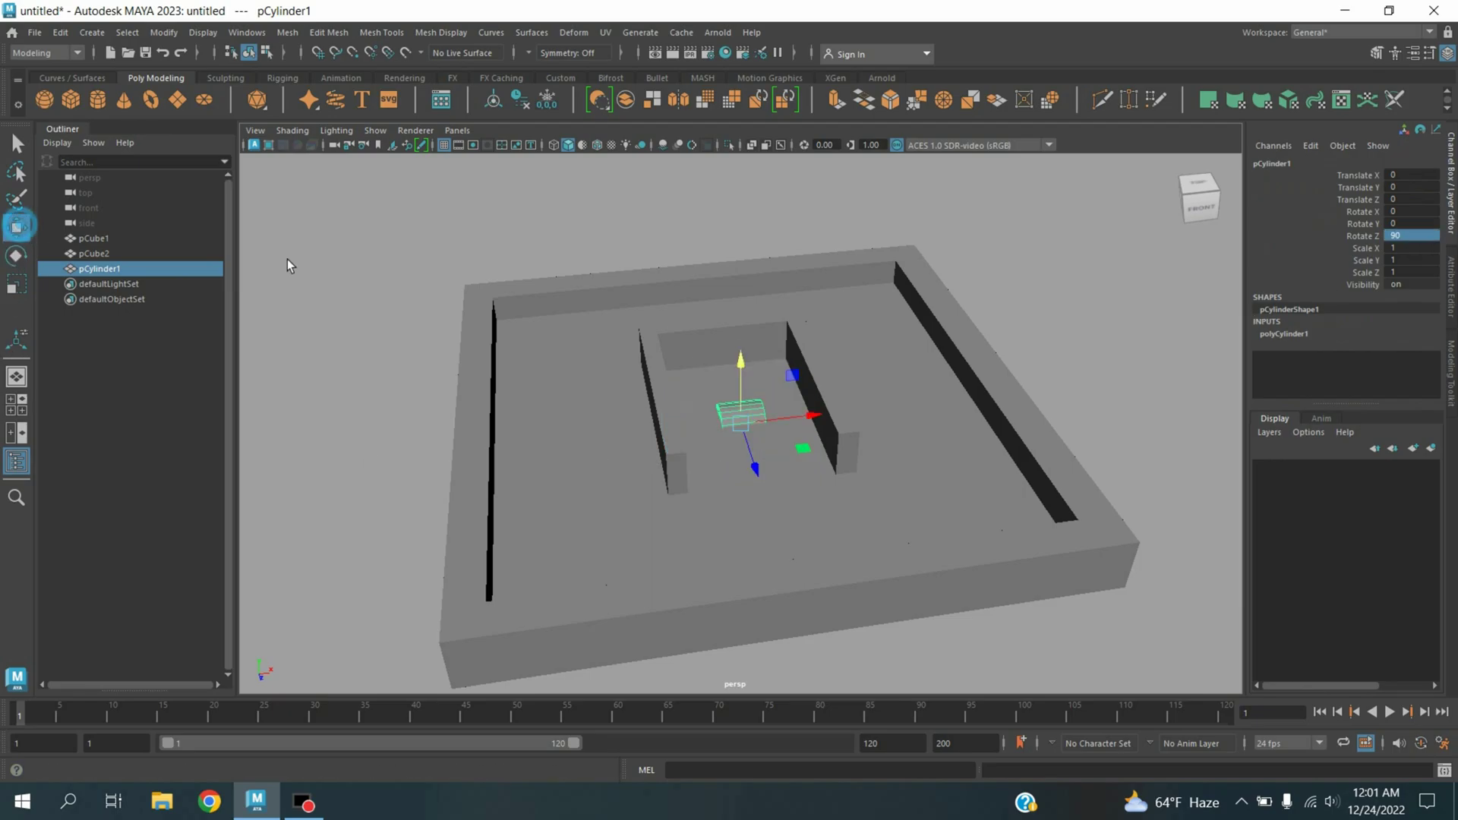
drag(750, 368, 752, 346)
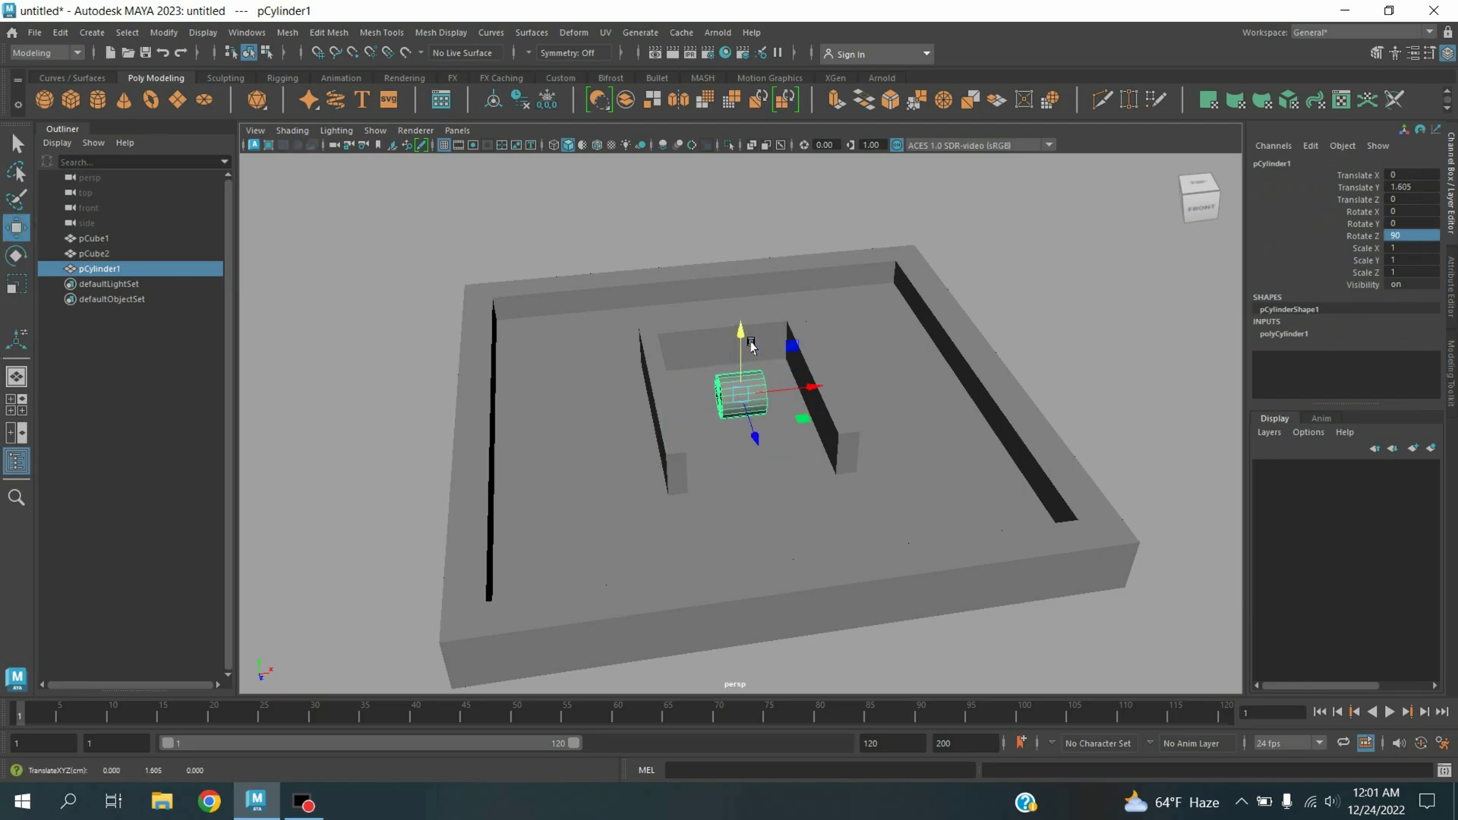
Set the cylinder's Subdivisions Caps to 0.
click(1299, 334)
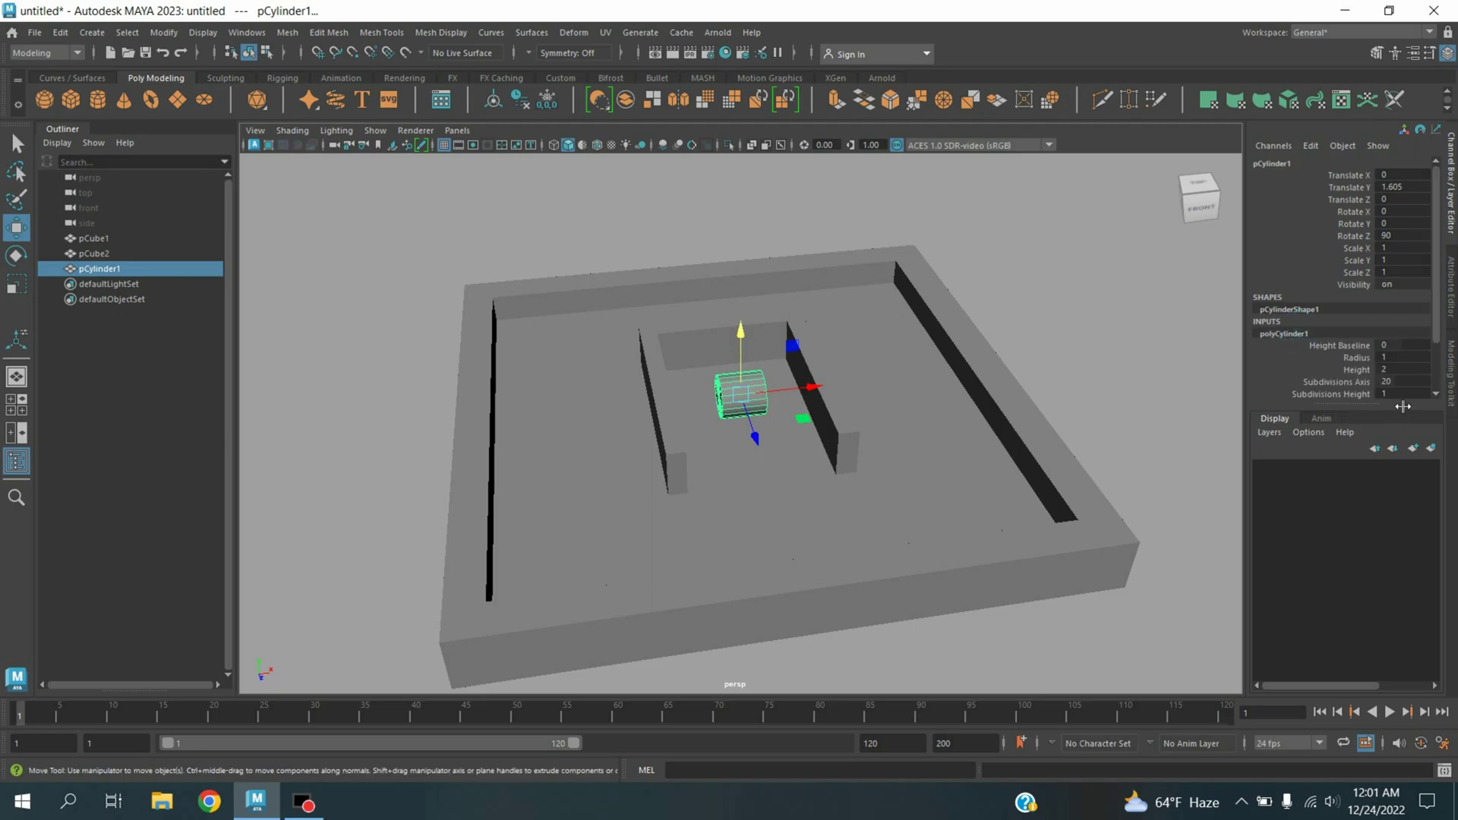
scroll(1359, 392, down, 3)
click(1394, 345)
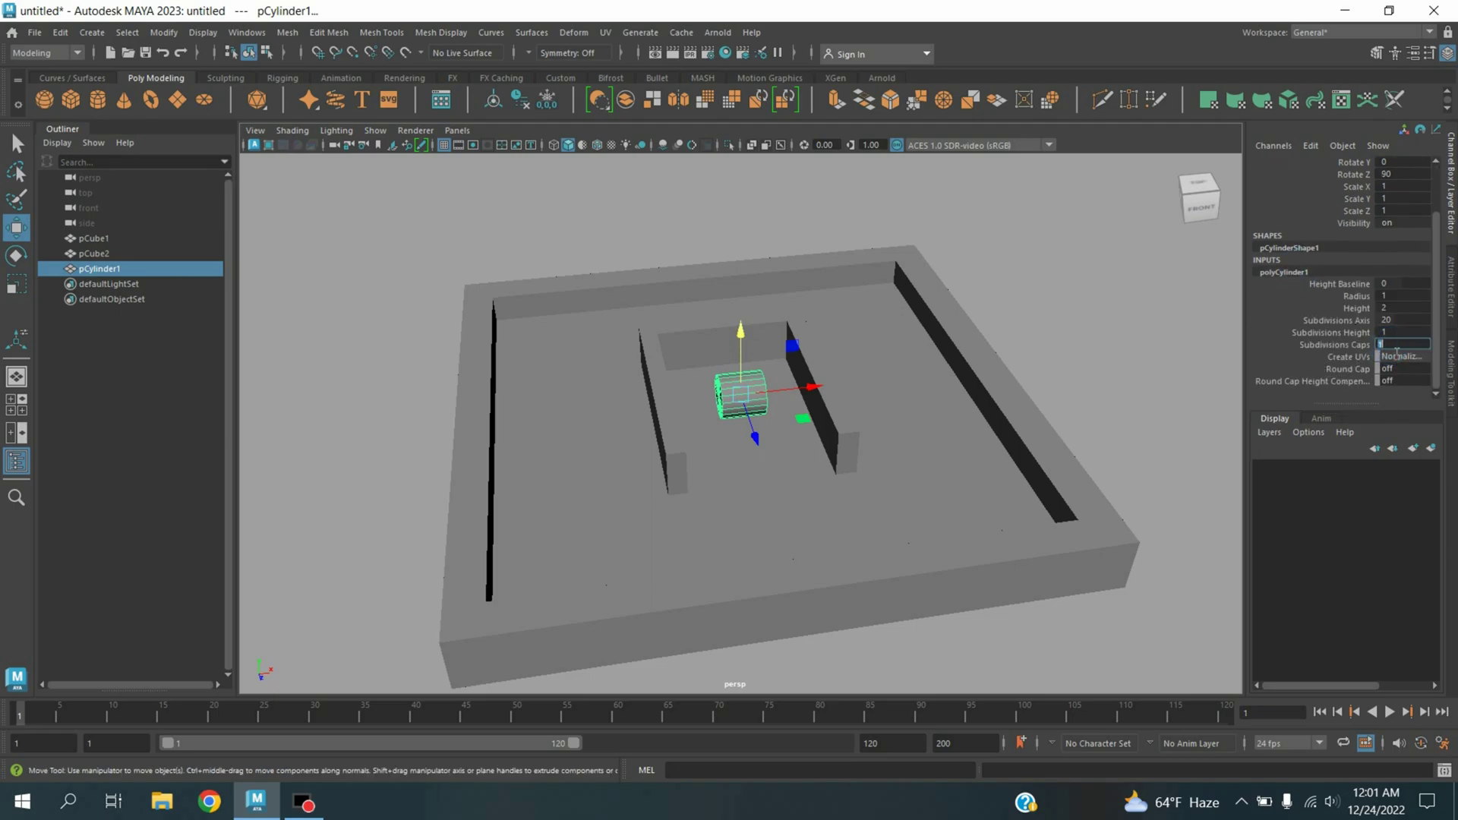
key(Return)
Stretch the cylinder to Scale Y 2.458 and slide it against the box's back wall.
mouse_move(765, 472)
alt+mouse_down()
mouse_move(785, 455)
mouse_move(778, 467)
alt+mouse_up()
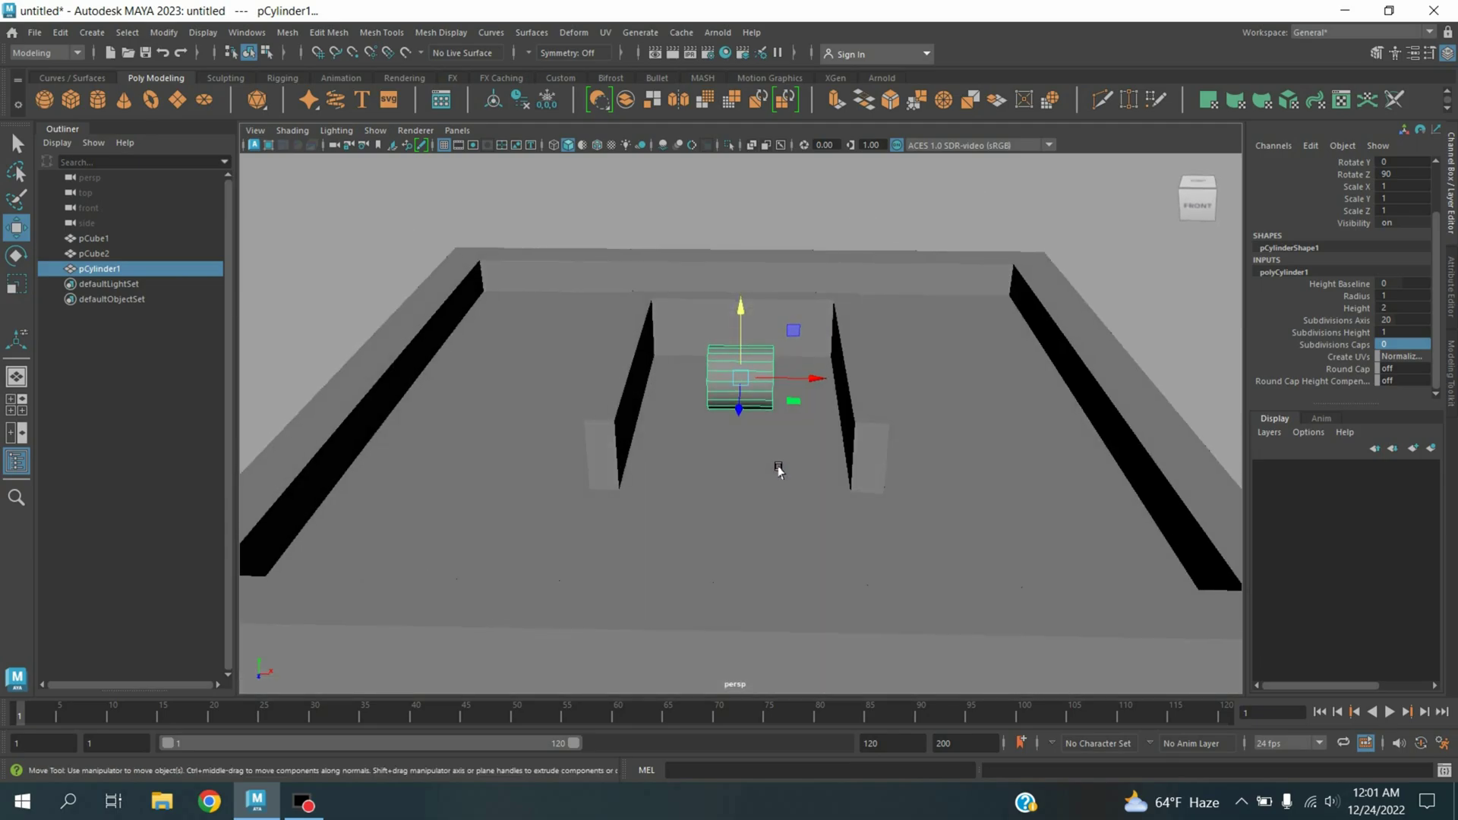
key(r)
mouse_move(684, 389)
mouse_down()
mouse_move(580, 377)
mouse_move(669, 411)
mouse_up()
key(w)
drag(742, 319, 729, 436)
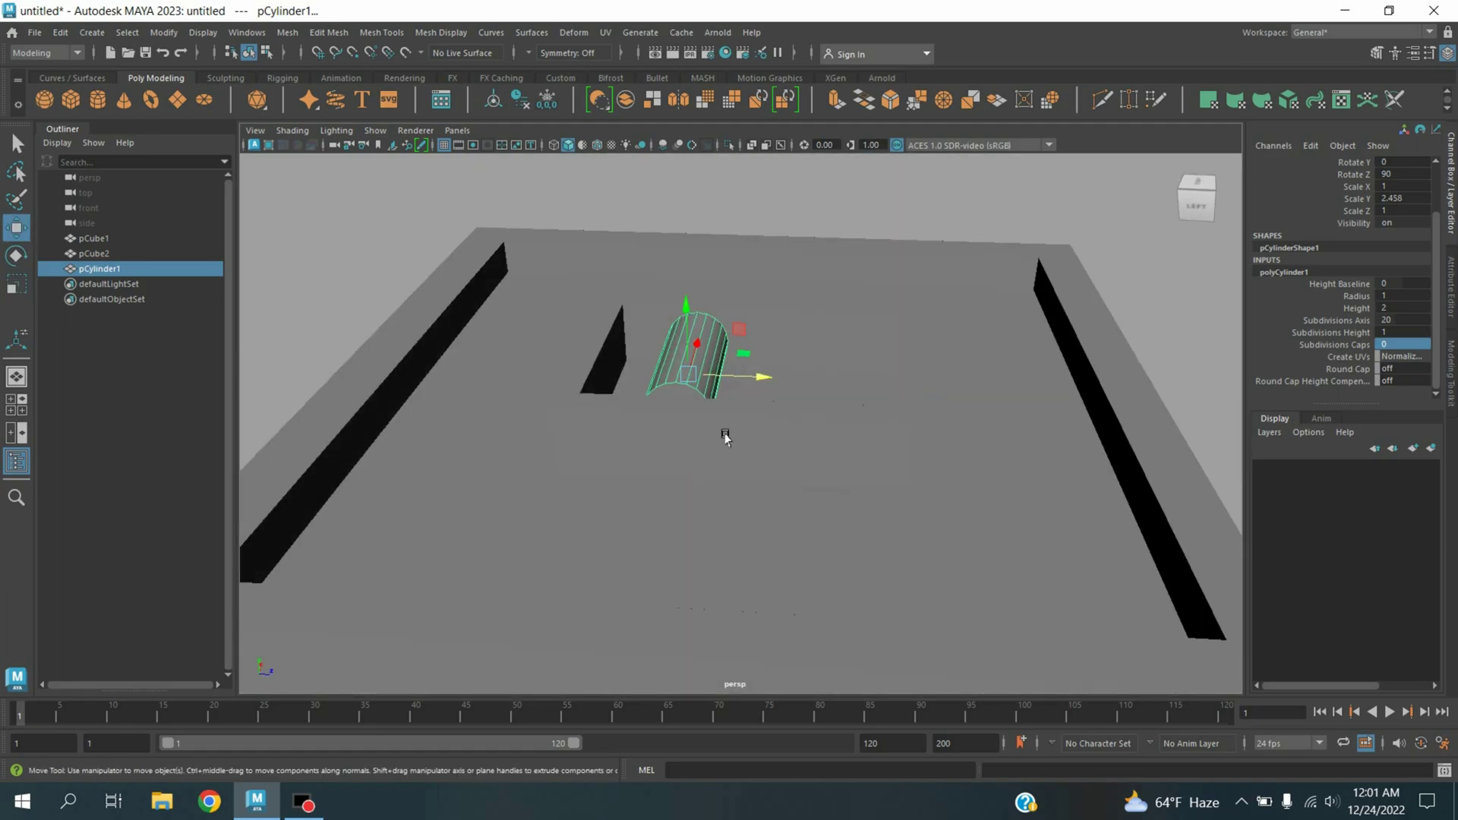
shift+click(725, 435)
Lift the small box and cylinder high above the large tray.
scroll(827, 499, down, 3)
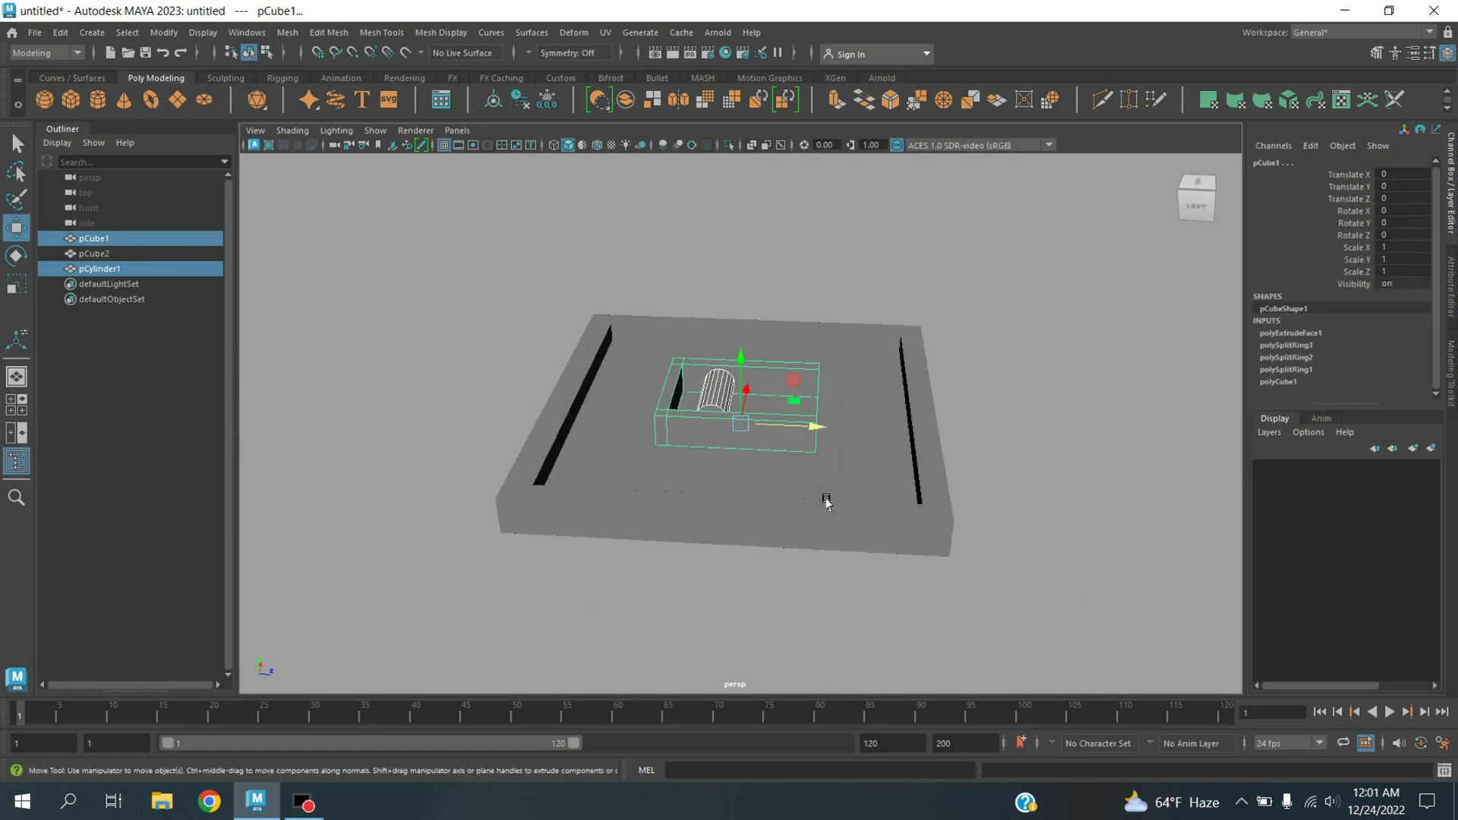
alt+drag(826, 501, 823, 488)
drag(744, 357, 741, 188)
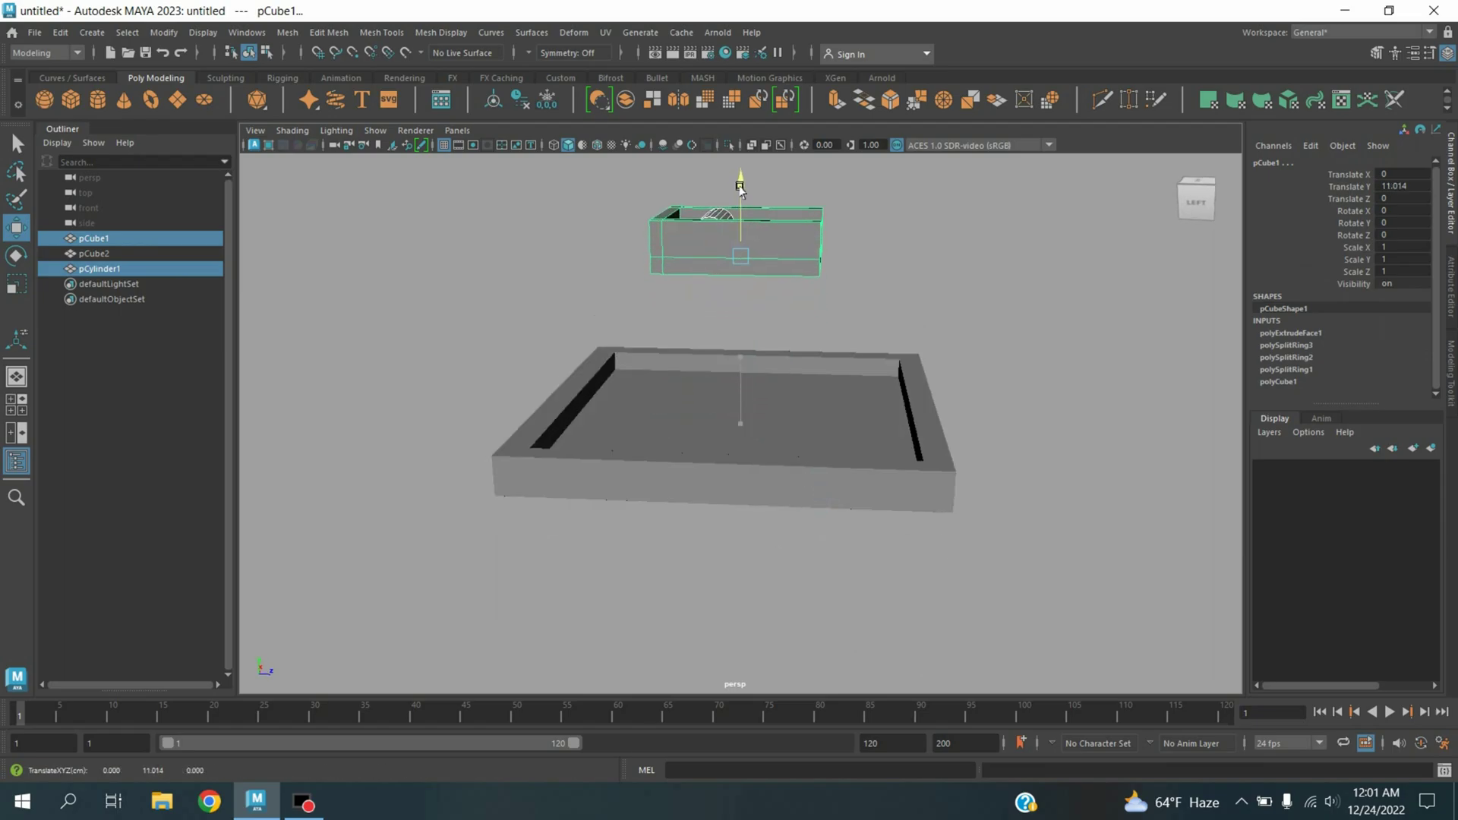
alt+drag(787, 299, 710, 434)
Duplicate pCube1 into pCube3 and set its Rotate Y to -180.
click(686, 424)
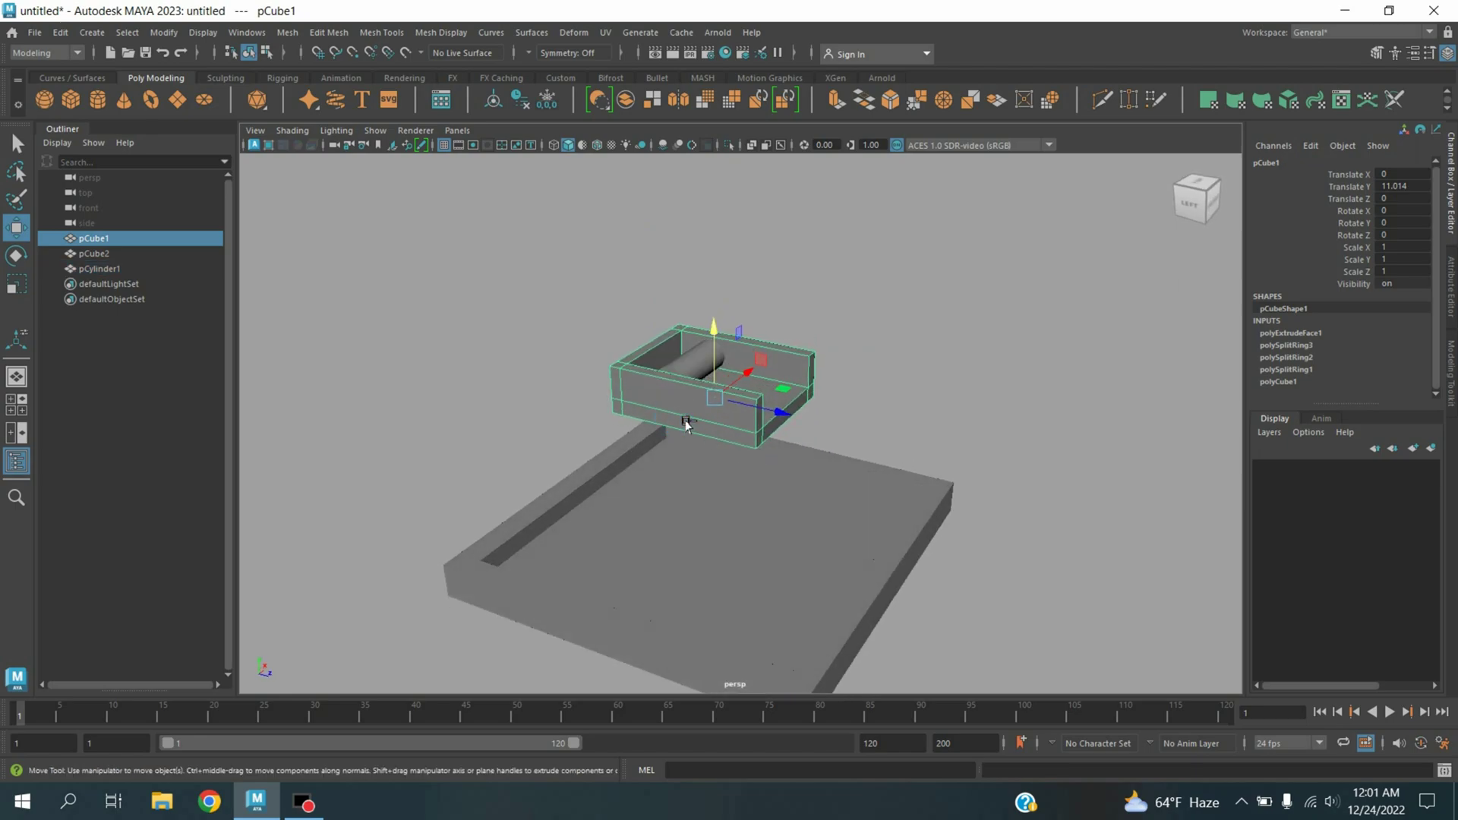
key(ctrl+d)
click(16, 257)
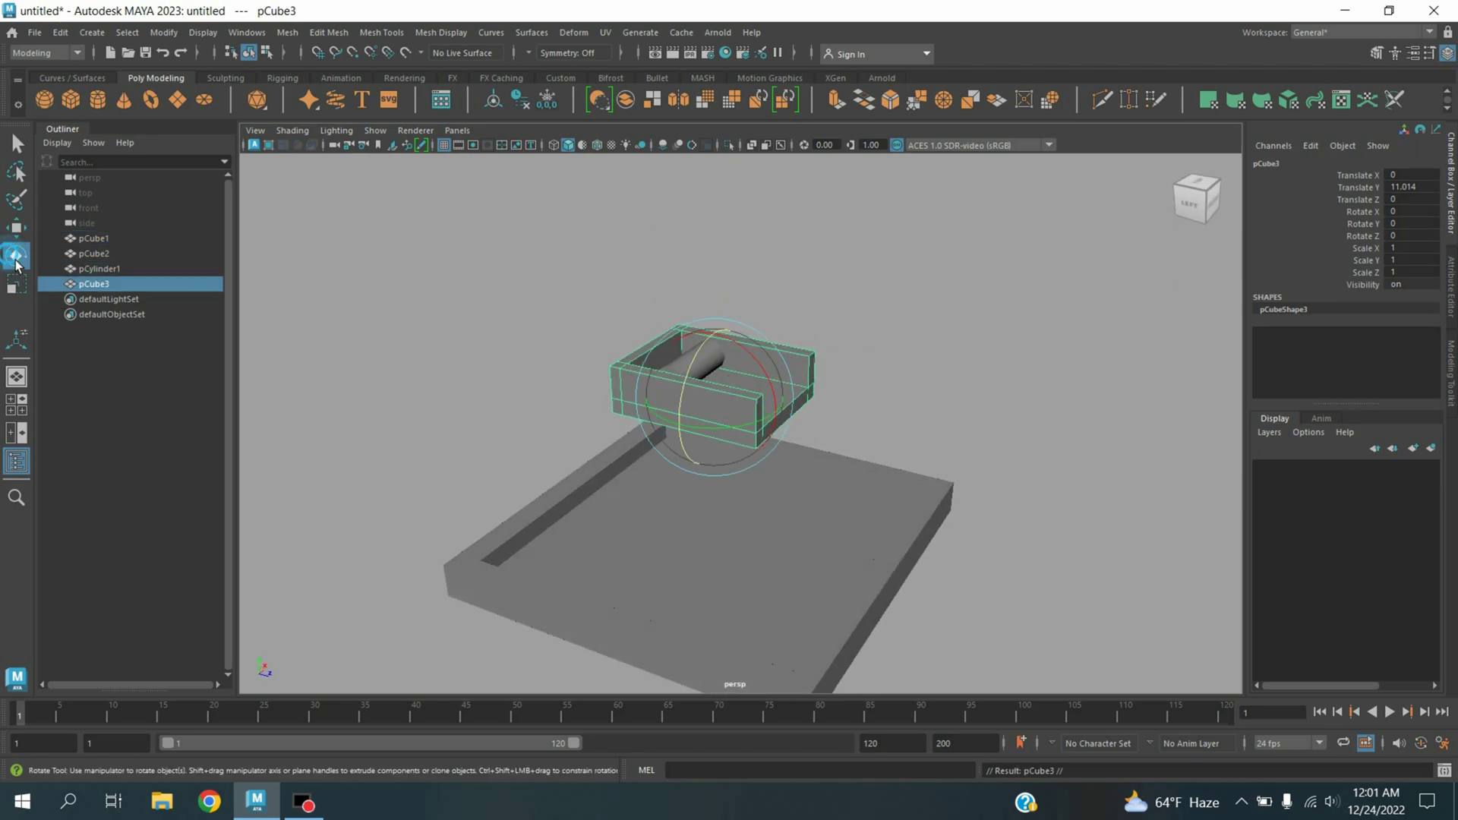
drag(760, 440, 683, 429)
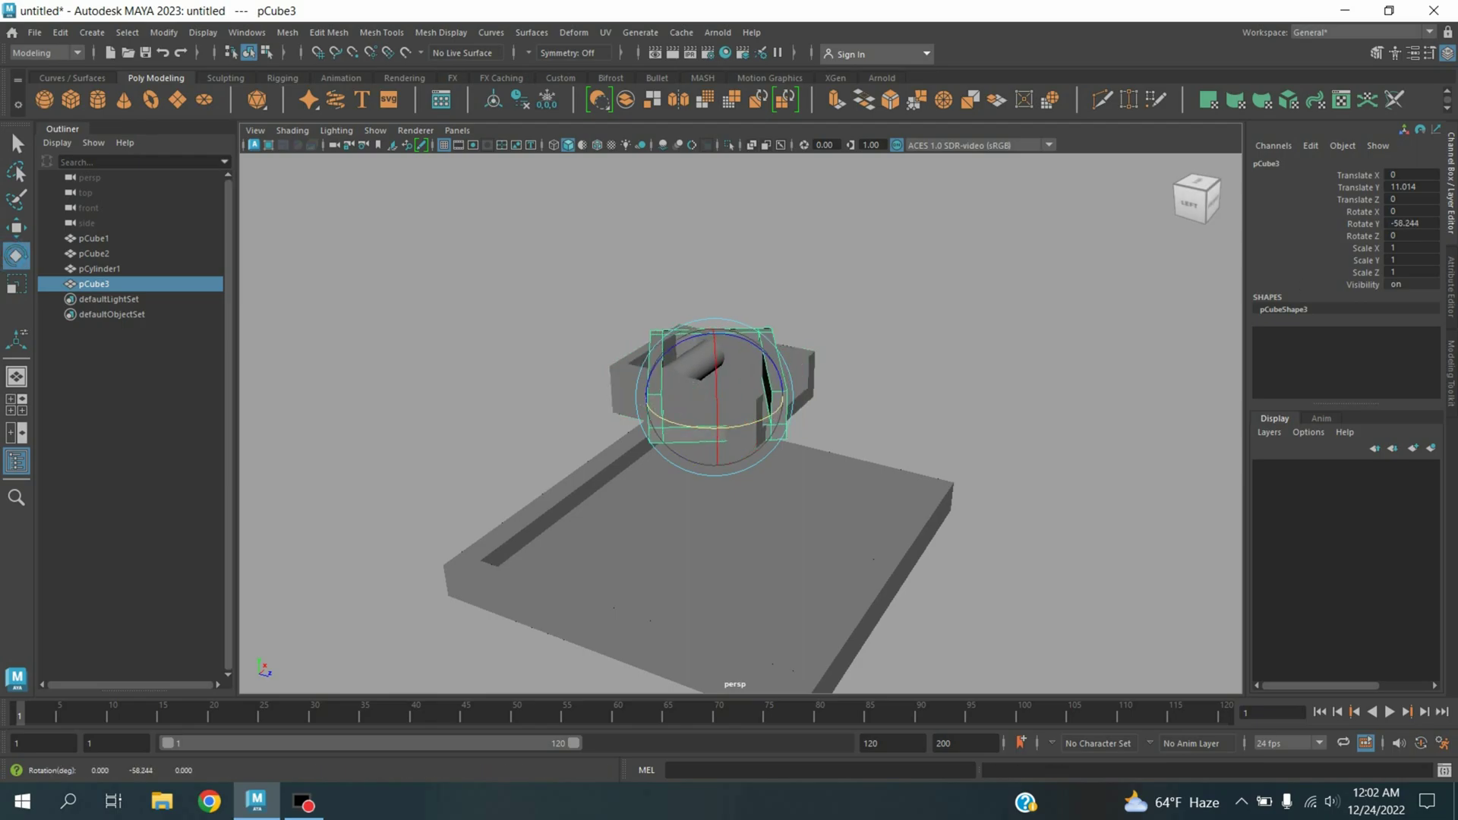
double_click(1425, 224)
key(Return)
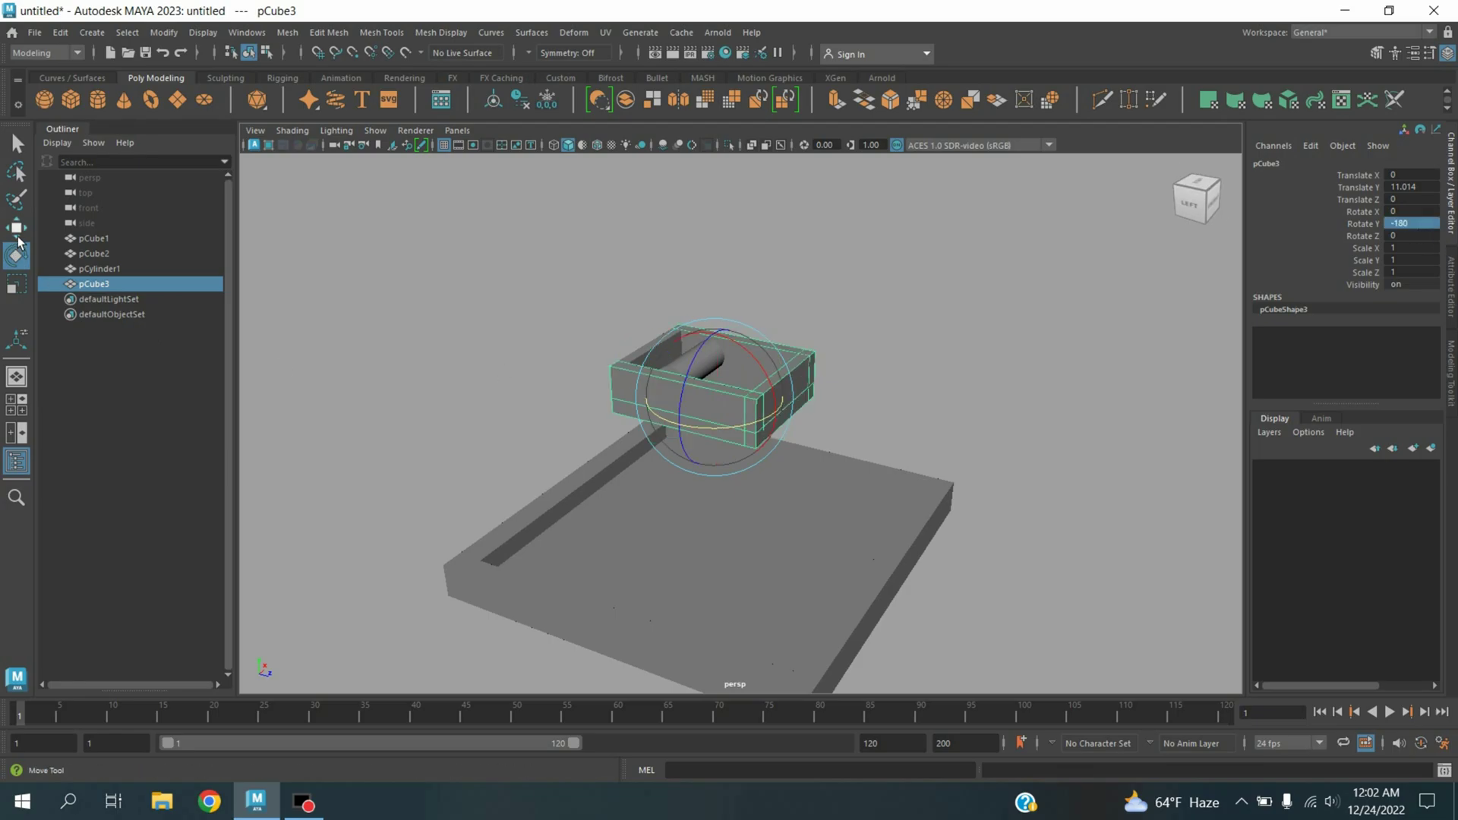
Move pCube3 down and forward to about Y 6.302, Z 6.071, below pCube1.
key(w)
alt+drag(607, 467, 645, 466)
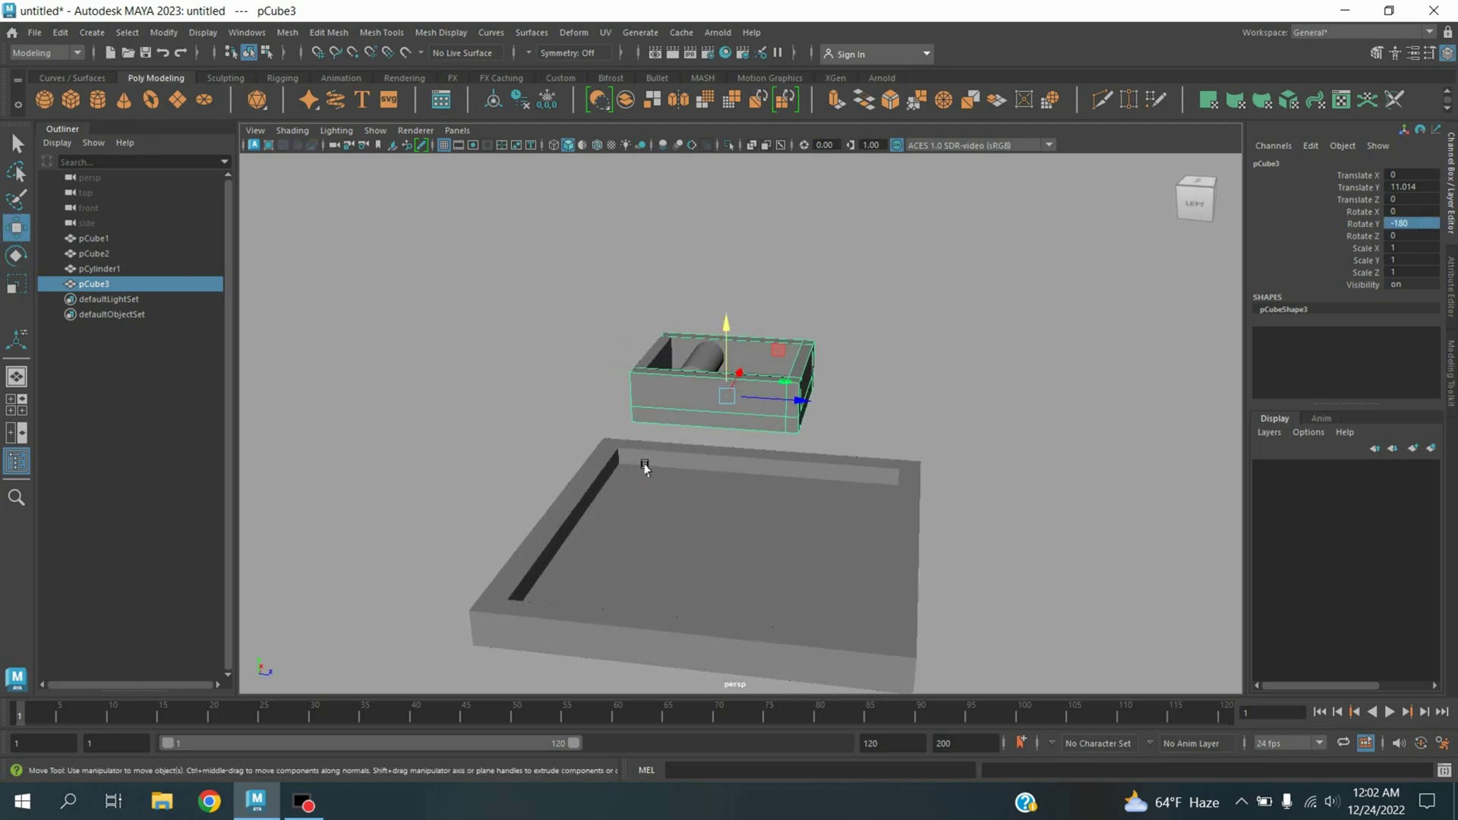
drag(726, 328, 735, 372)
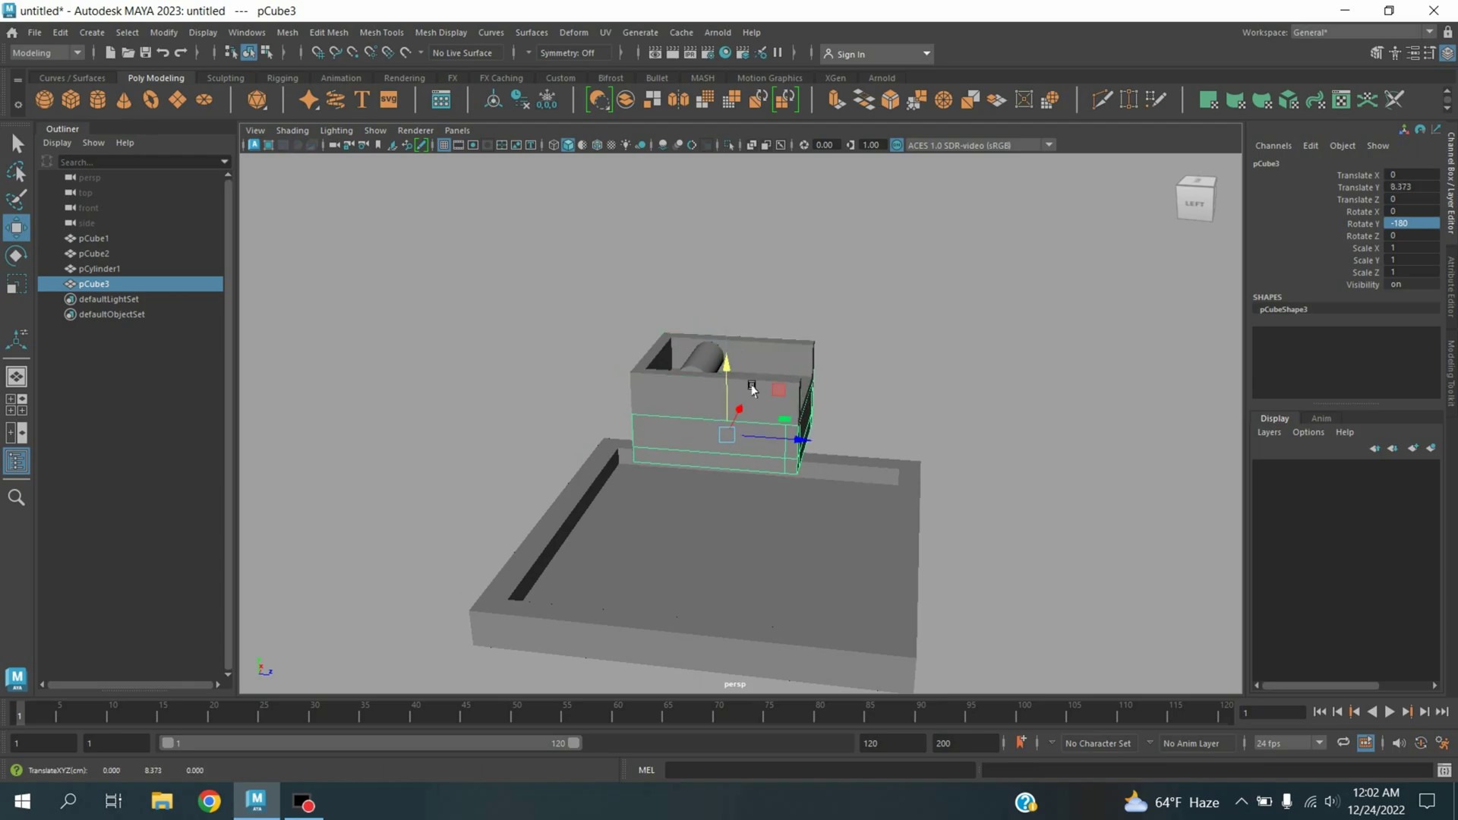
drag(804, 453, 899, 454)
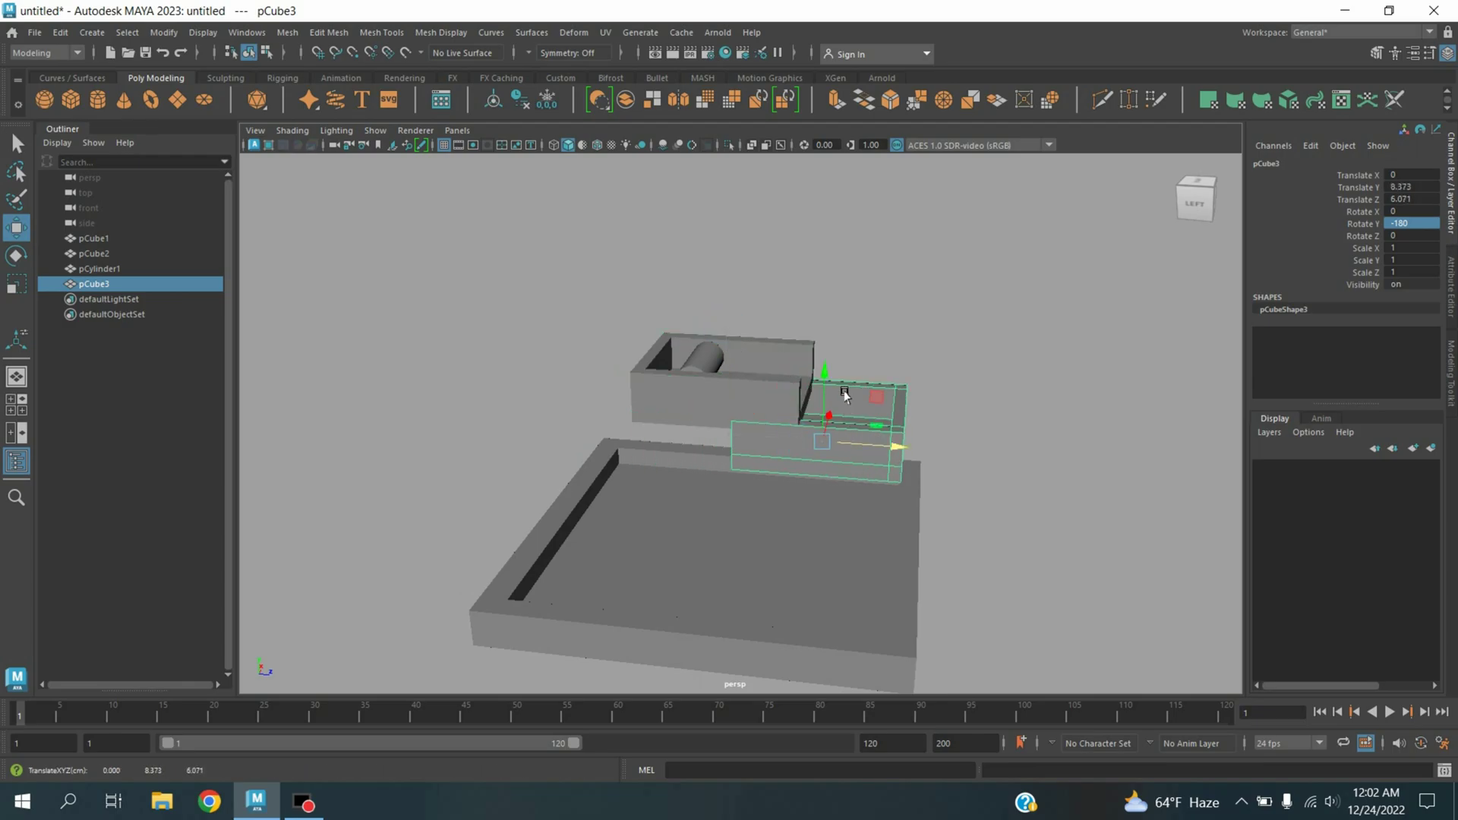
drag(838, 387, 828, 410)
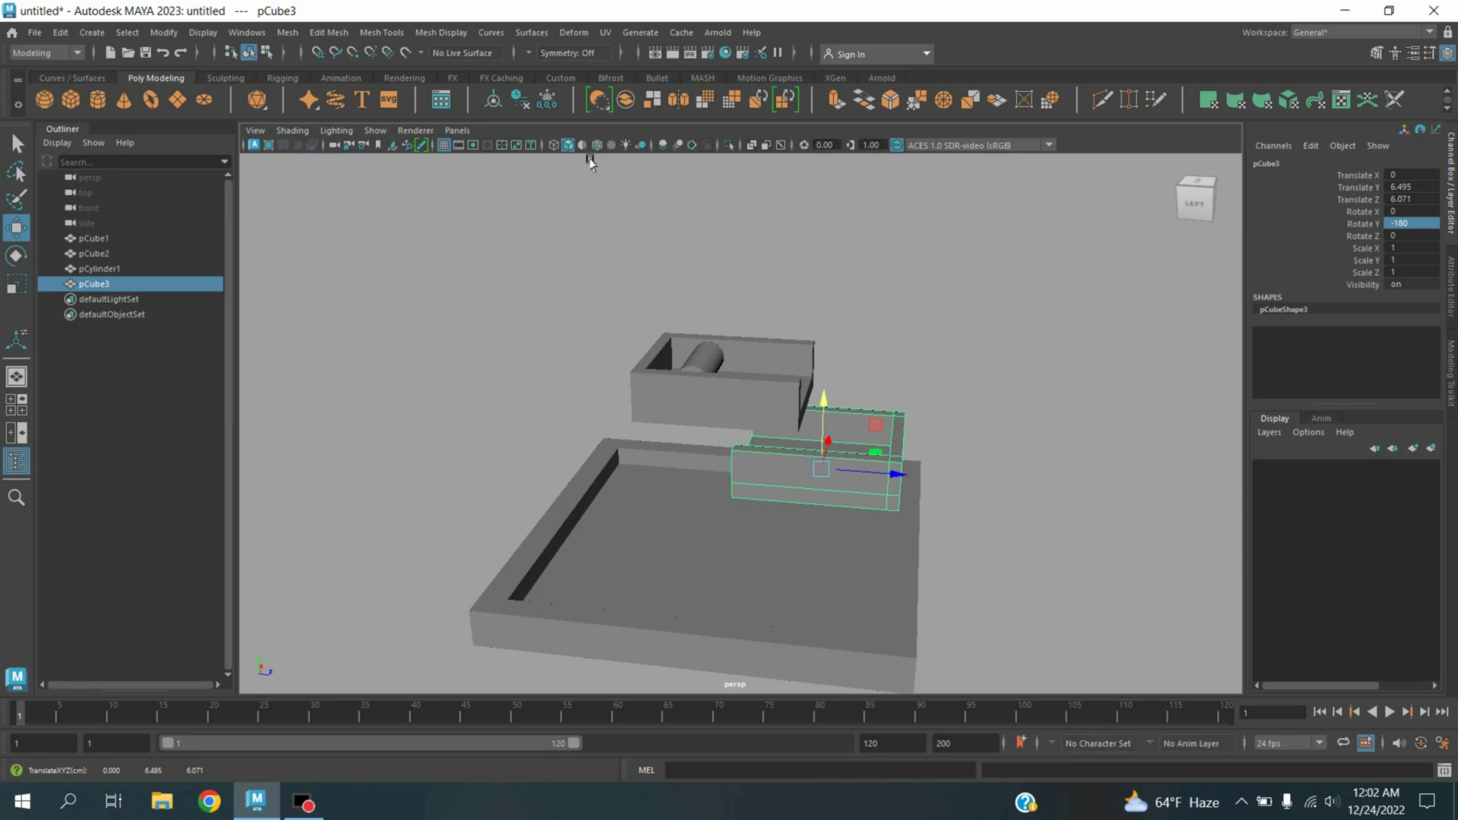
alt+drag(614, 426, 628, 390)
drag(840, 397, 808, 483)
click(681, 389)
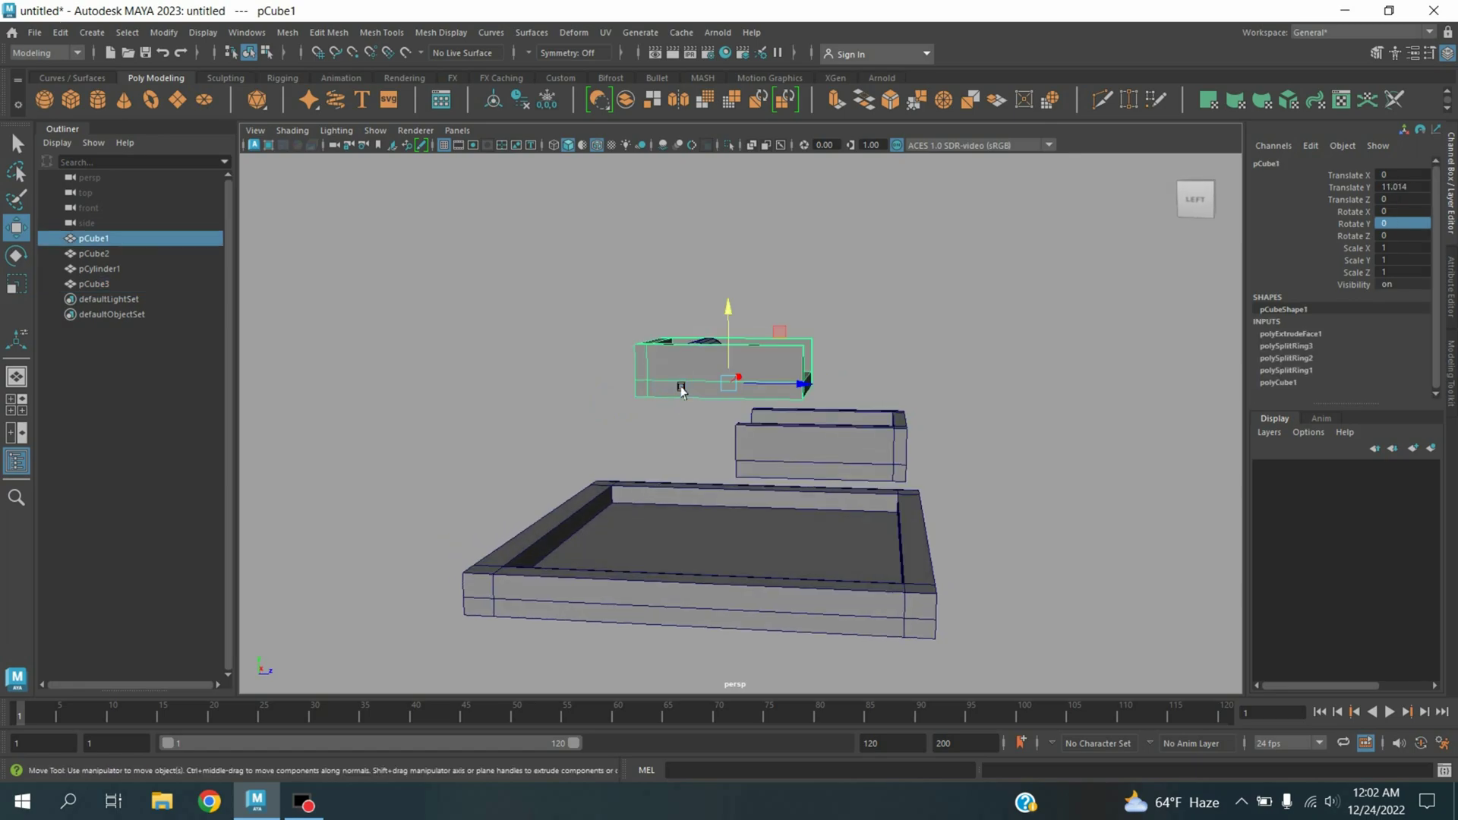
Duplicate the upper box into pCube4 and lower it to Y 1.733 inside the base tray.
key(ctrl+d)
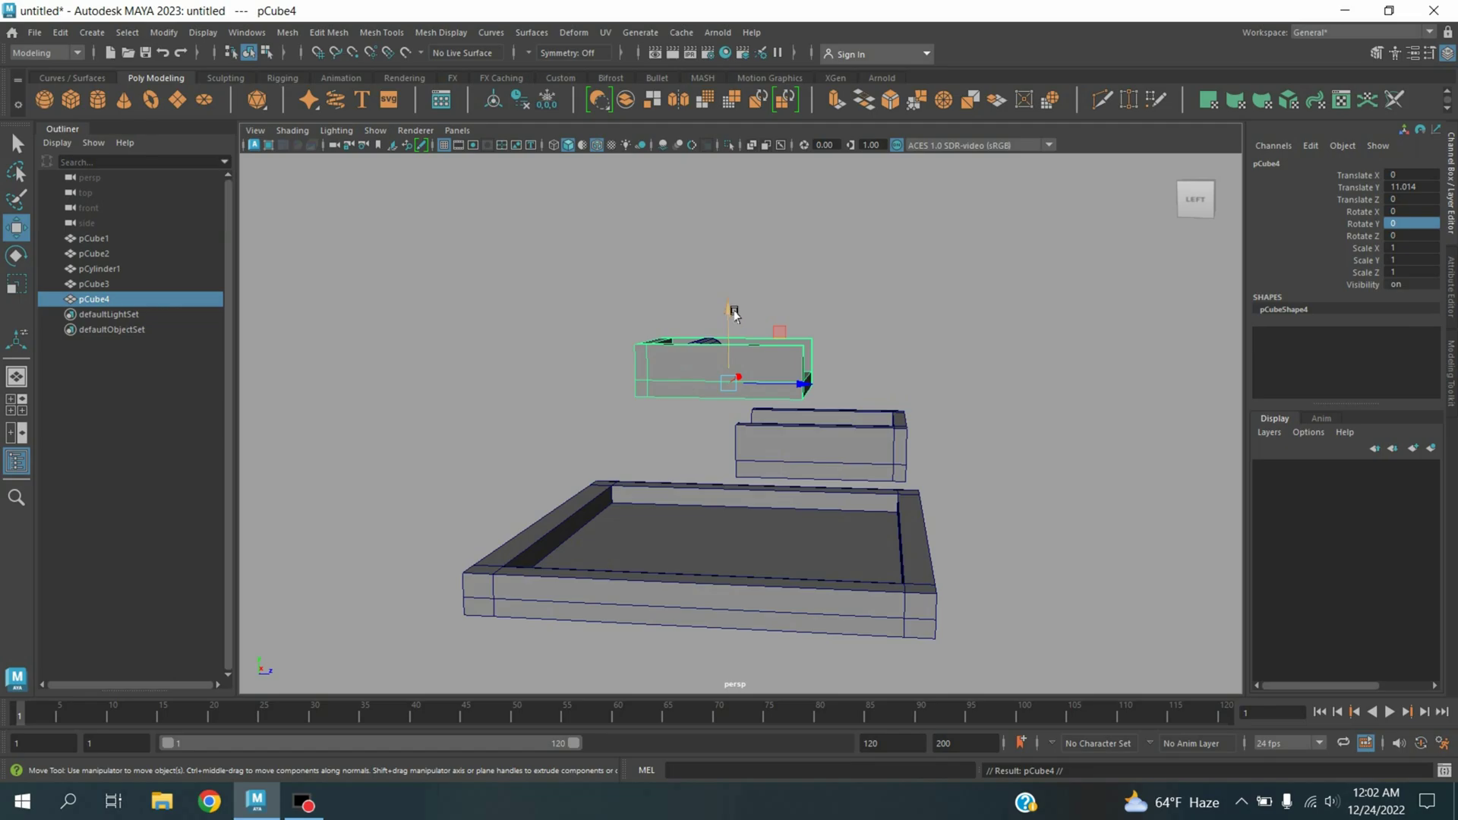
drag(727, 302, 755, 468)
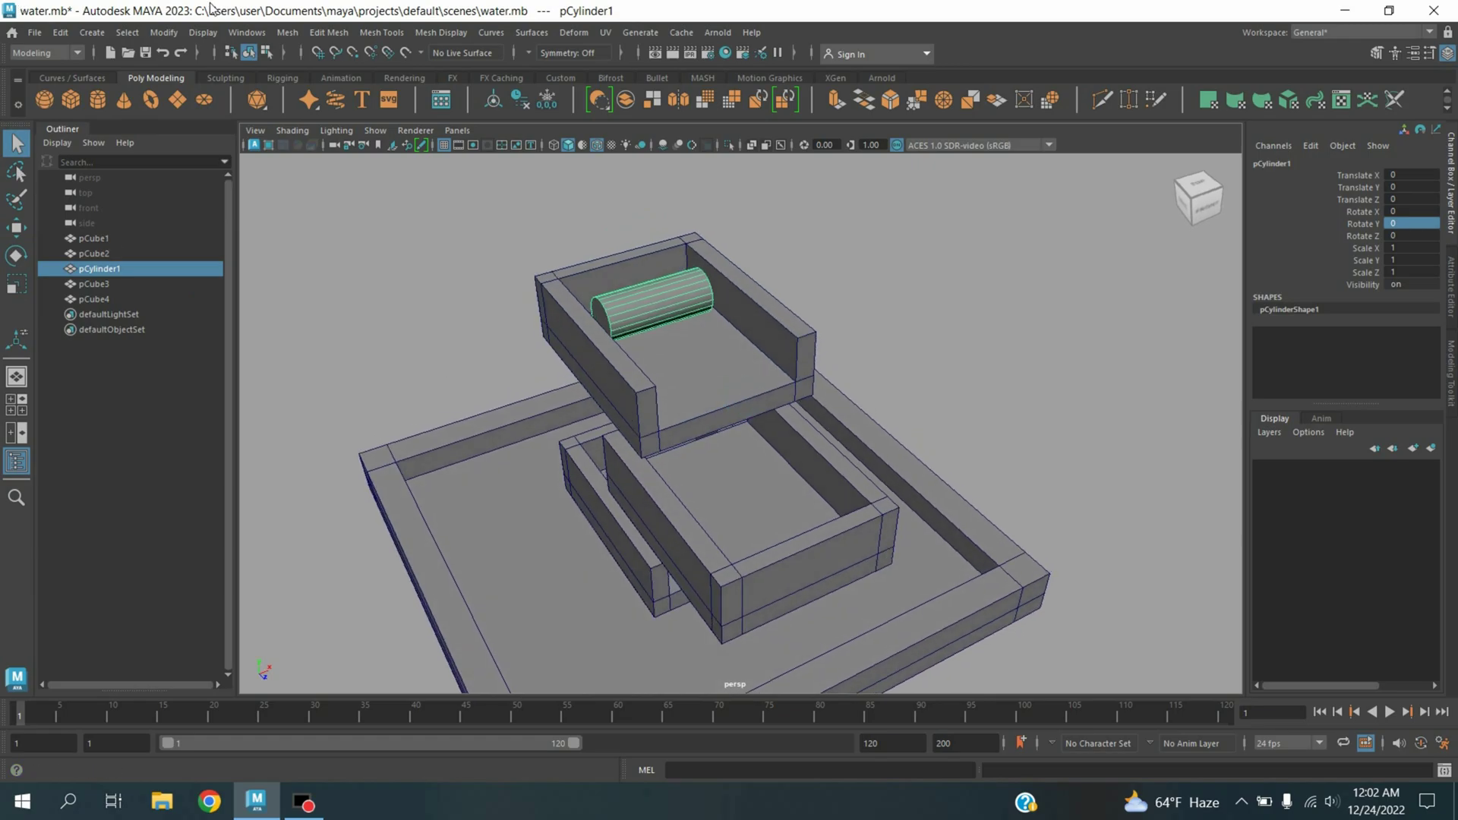
Insert 40 evenly spaced edge loops along the cylinder pCylinder1.
click(382, 32)
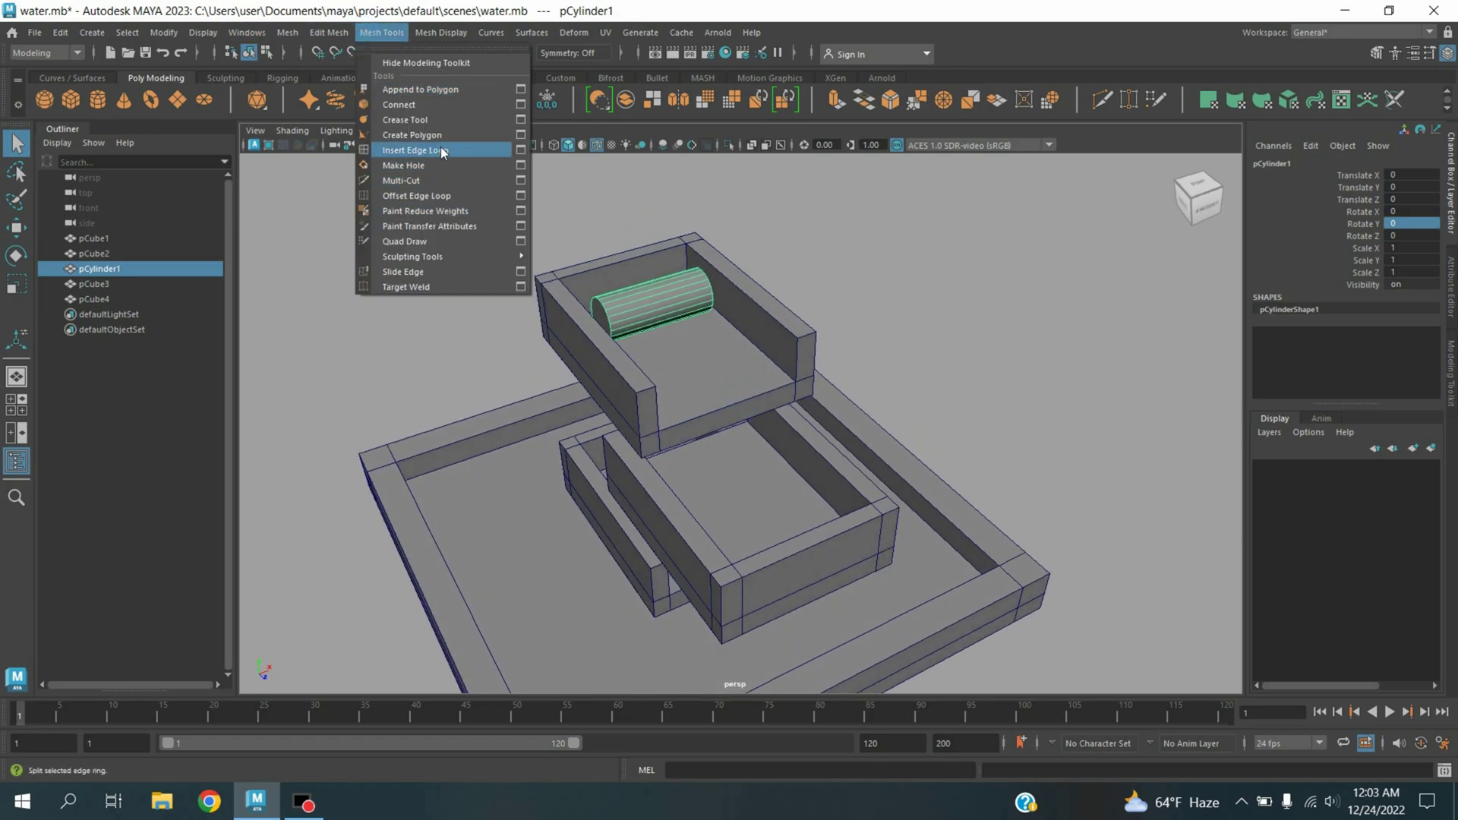
click(520, 151)
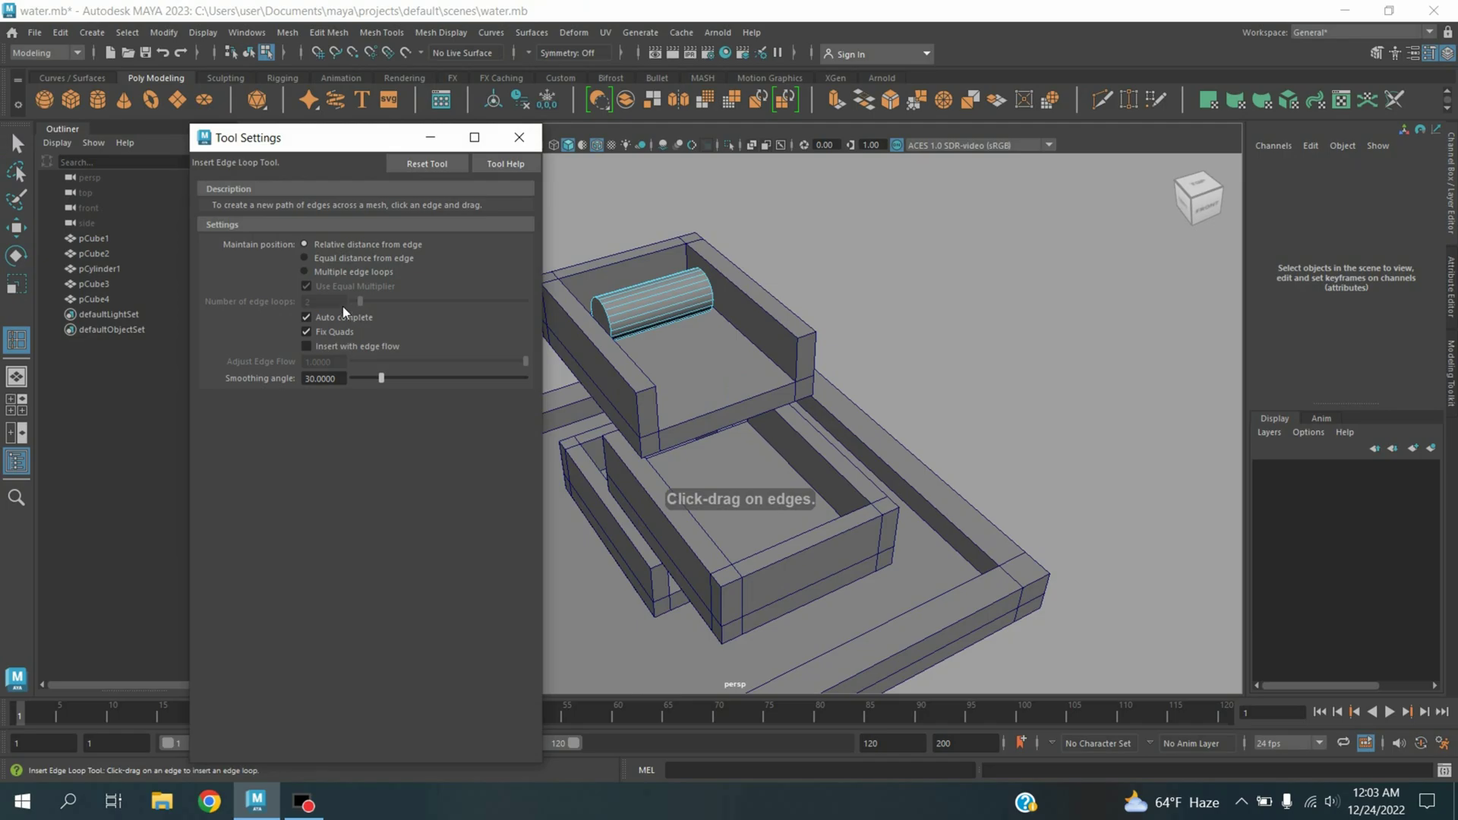
click(313, 273)
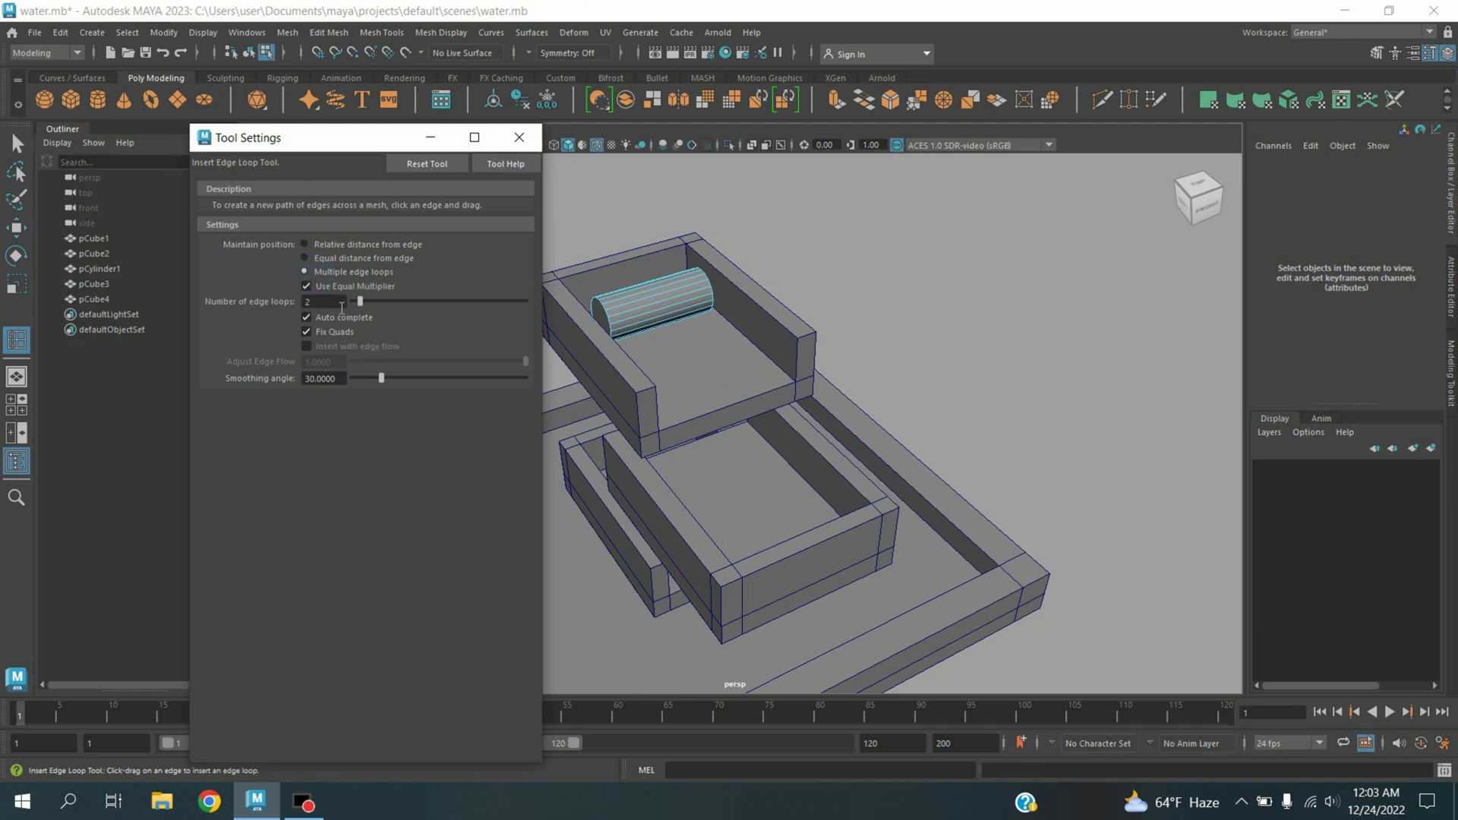
double_click(341, 304)
text(40)
key(Return)
click(519, 137)
click(604, 312)
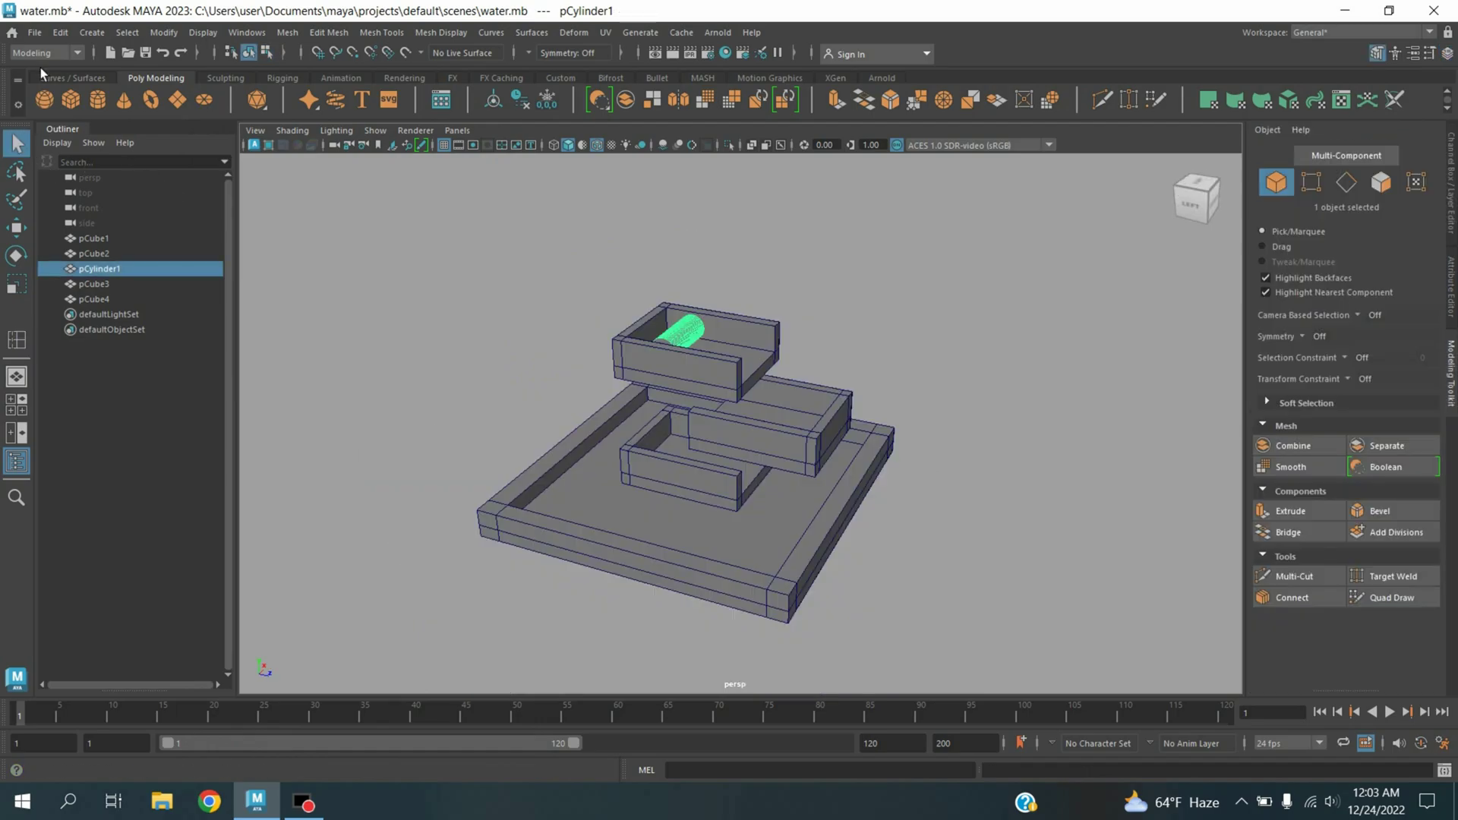
Switch to the FX menu set and make the cylinder a Bifrost liquid emitter.
click(42, 53)
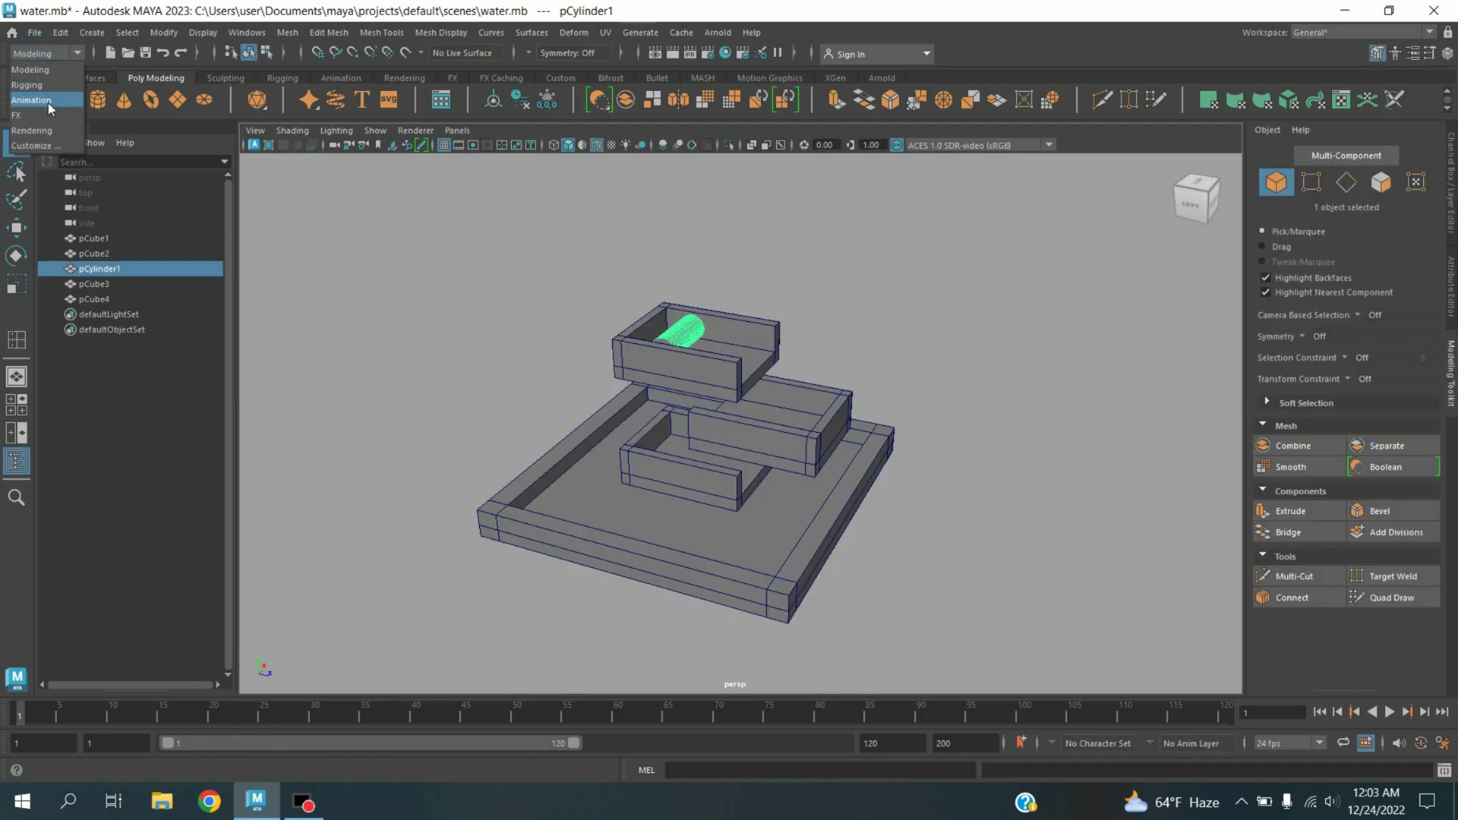
click(48, 115)
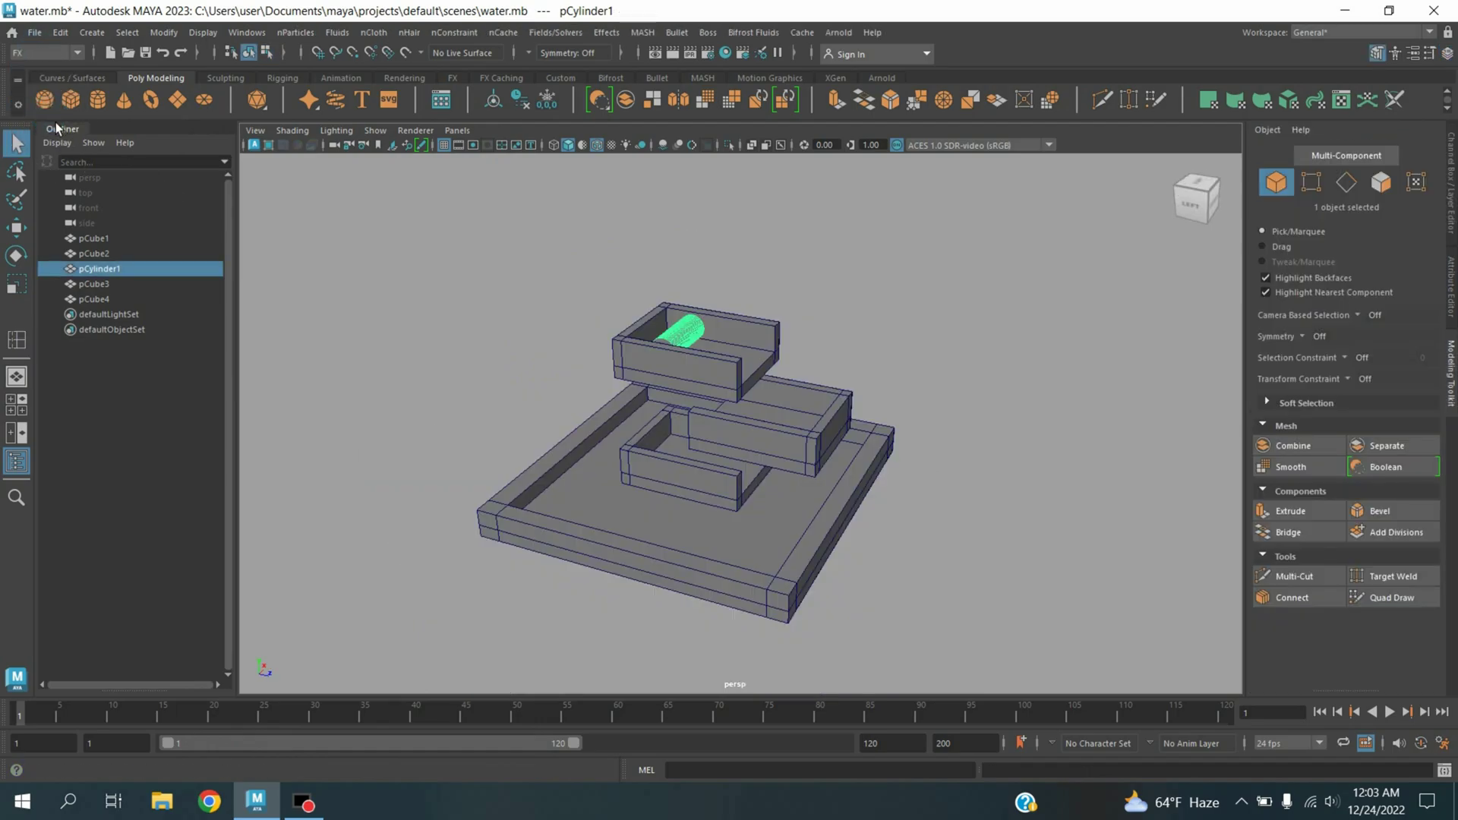
click(754, 32)
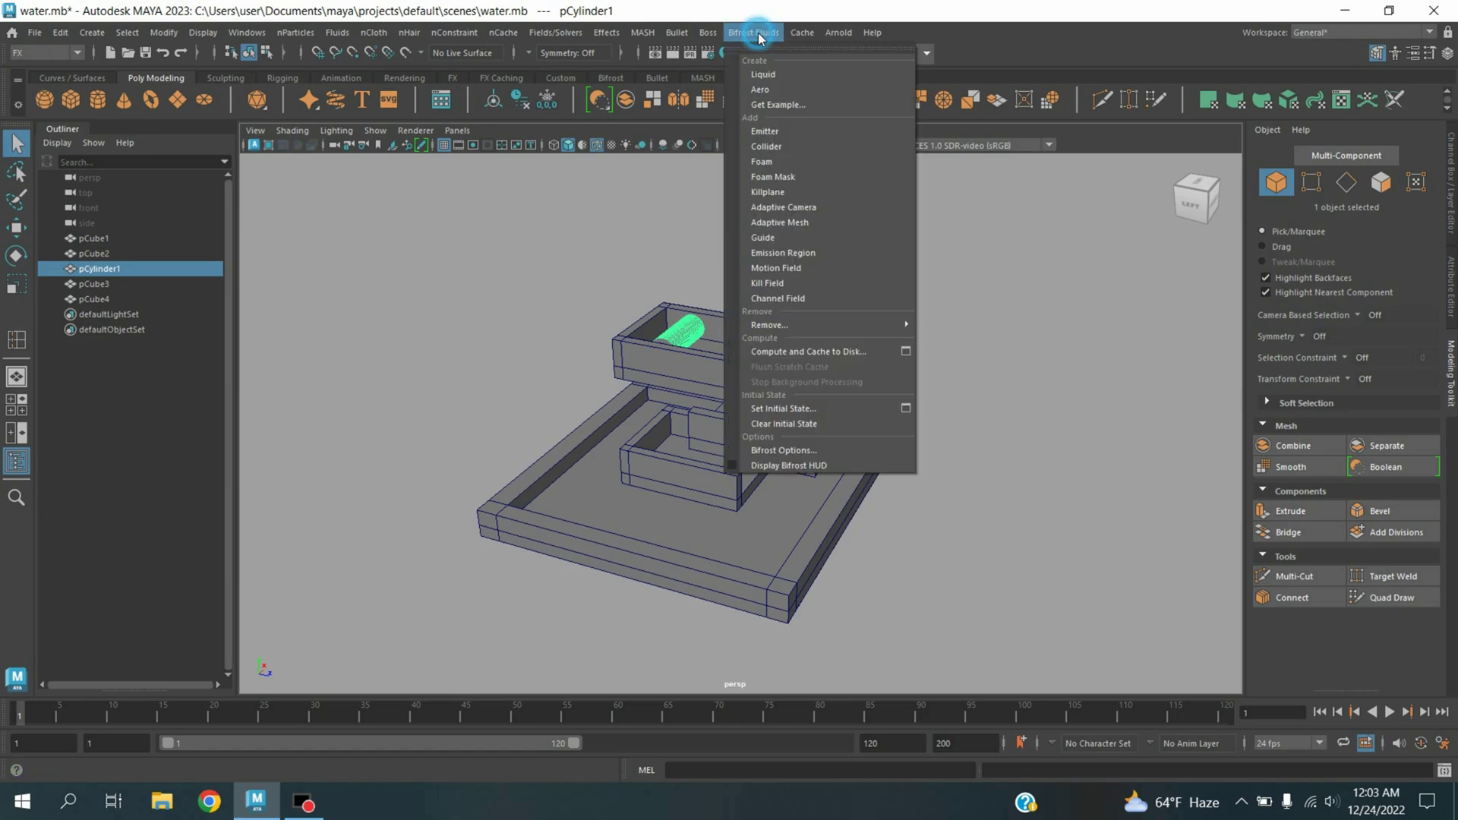
click(773, 76)
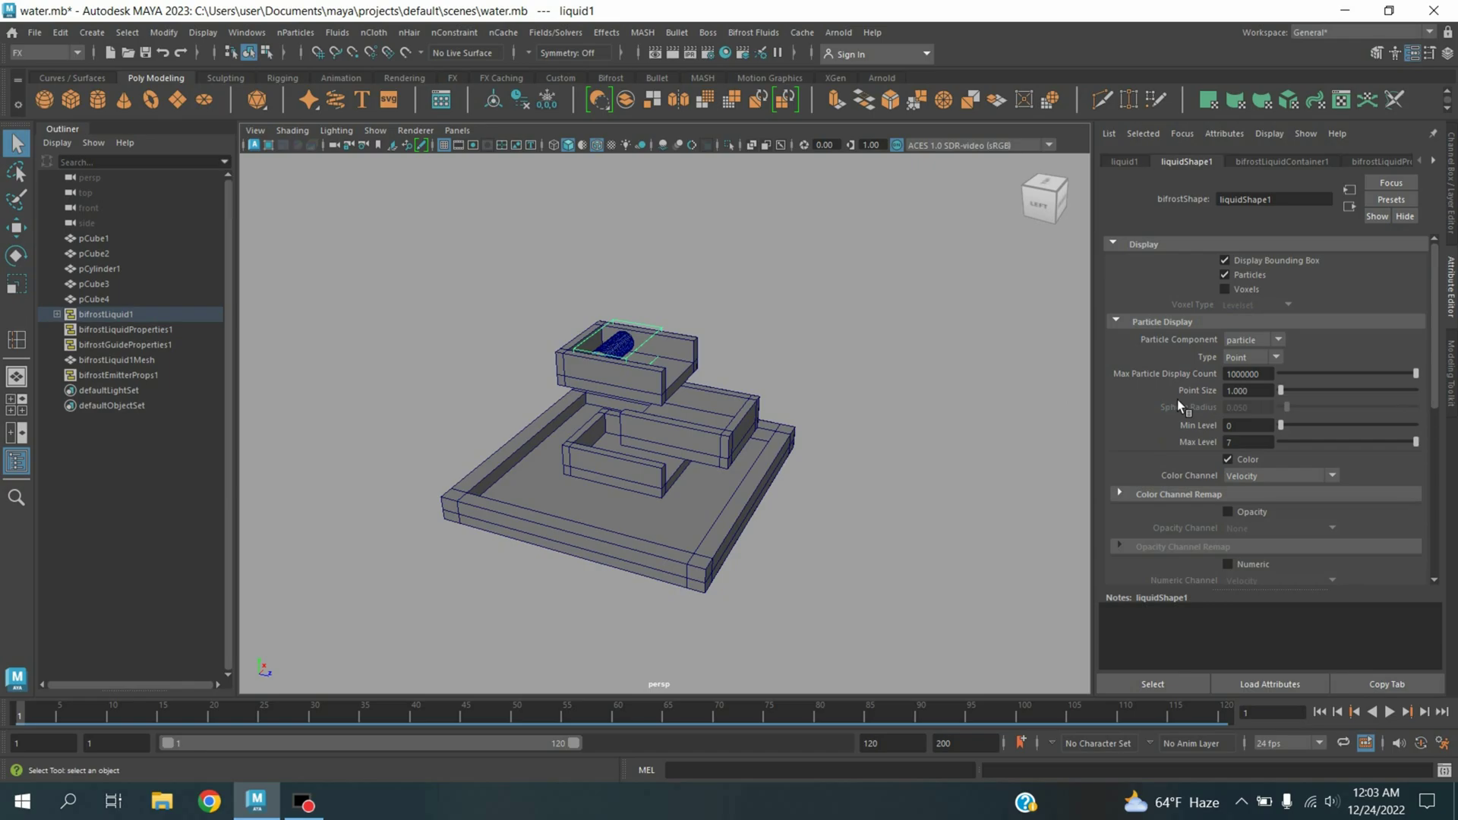
Set the liquid's point size to 1.5 and max particle display count to 100000000.
double_click(1245, 391)
text(5)
key(Return)
click(1266, 377)
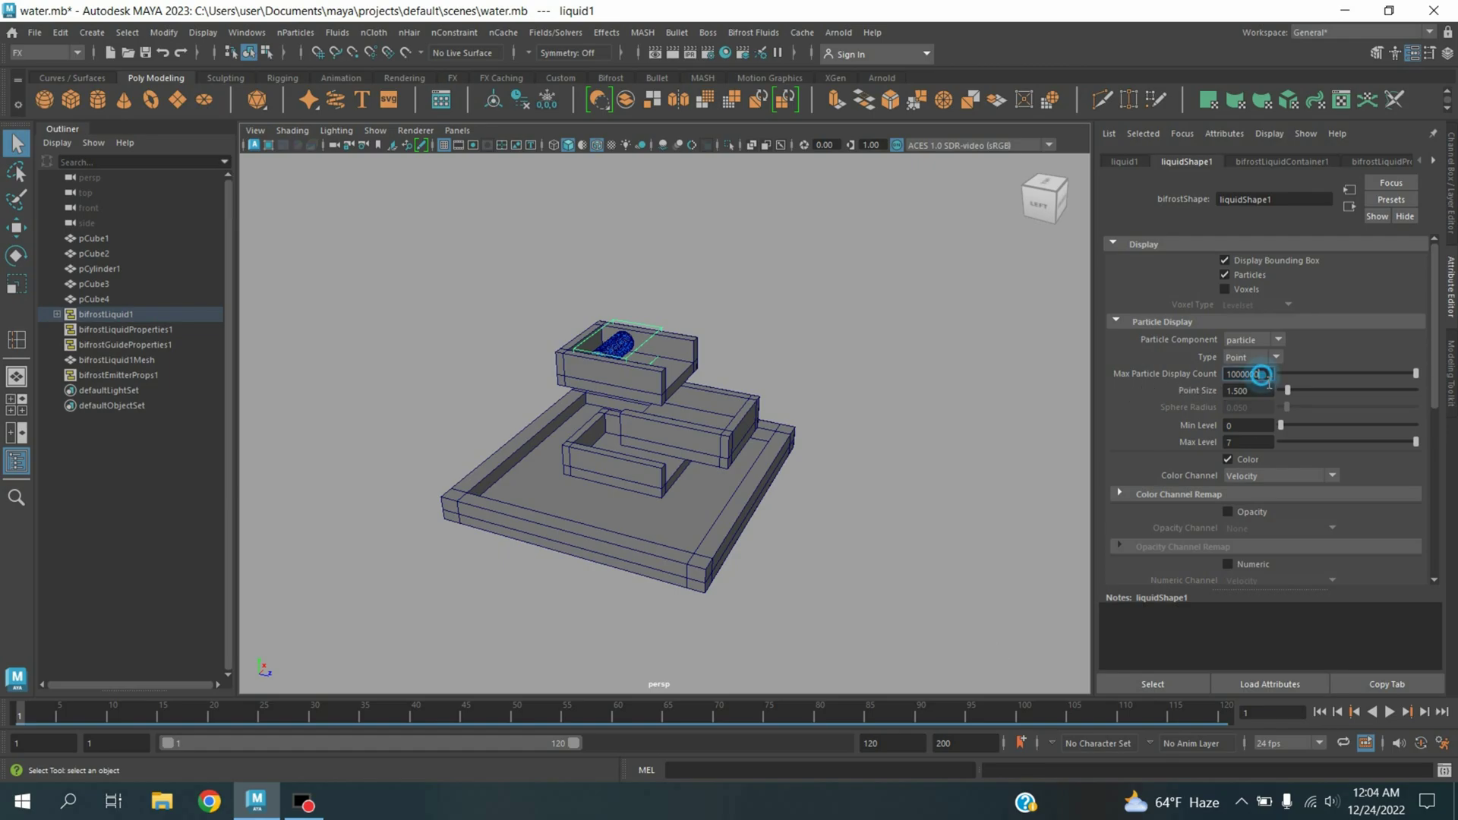
text(00)
key(Return)
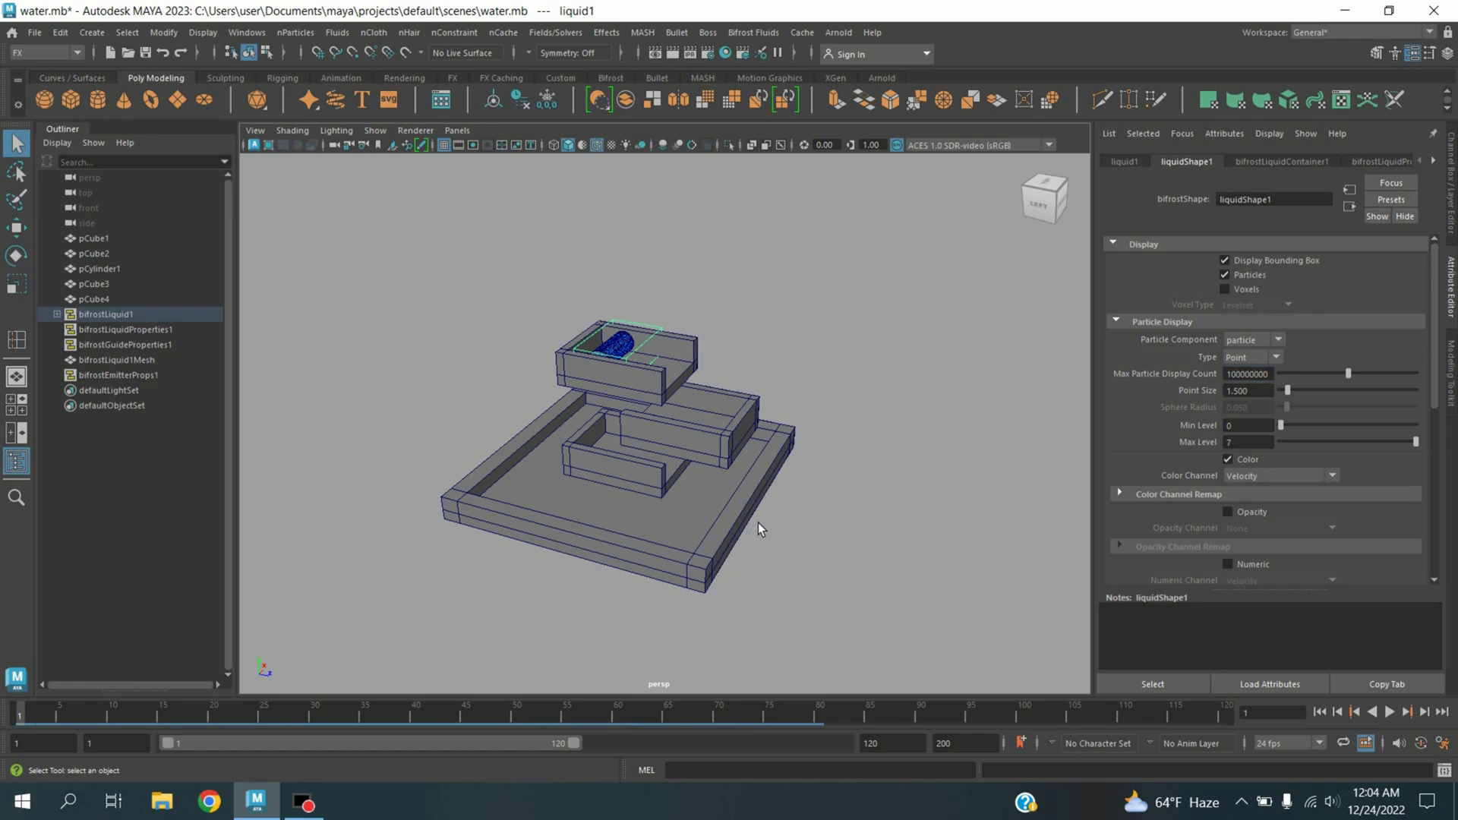
click(103, 268)
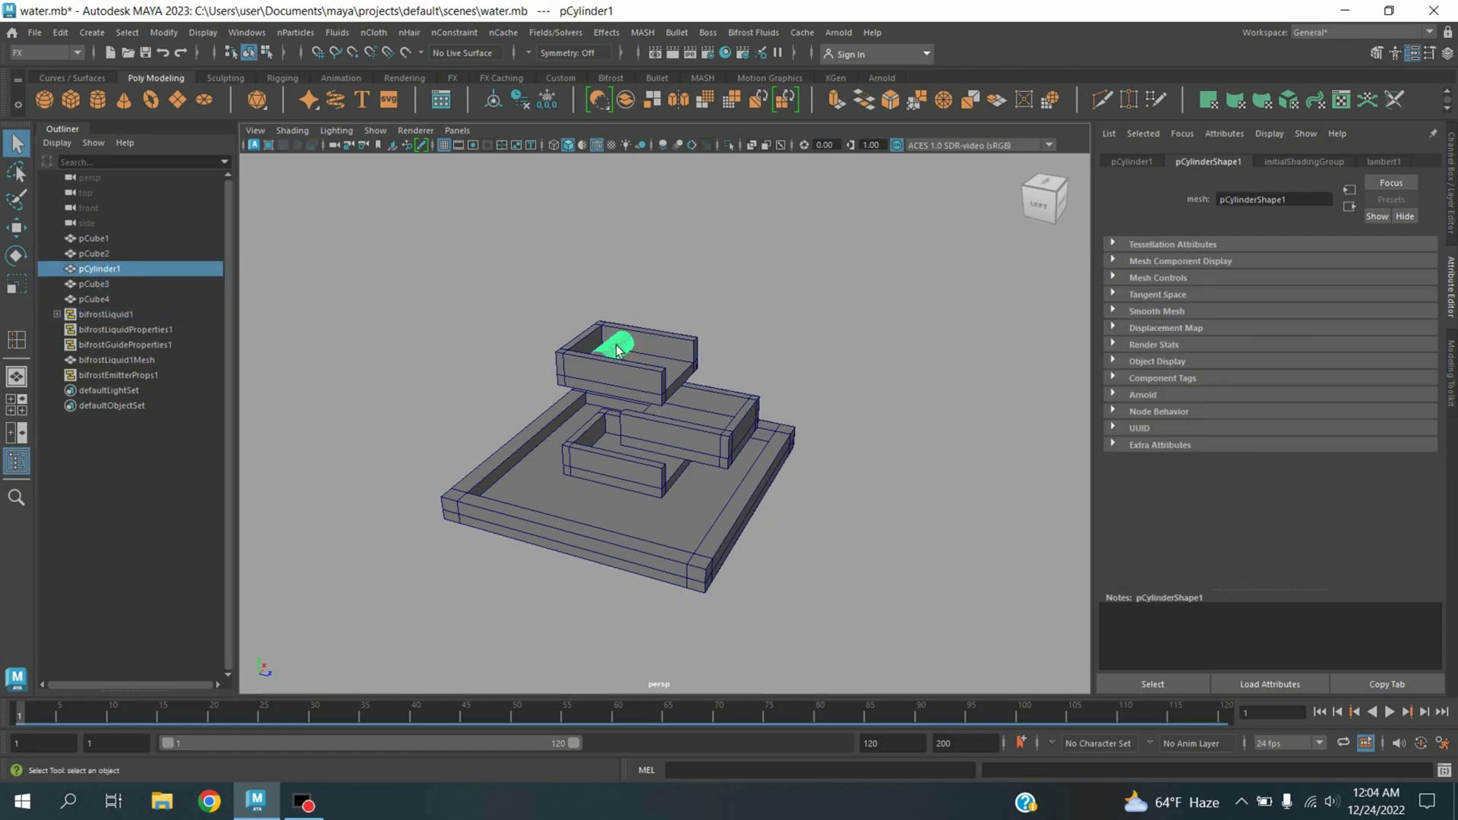
Give pCylinder1 a new Blinn material, blinn1, with Transparency pushed to full.
right_drag(617, 350, 620, 417)
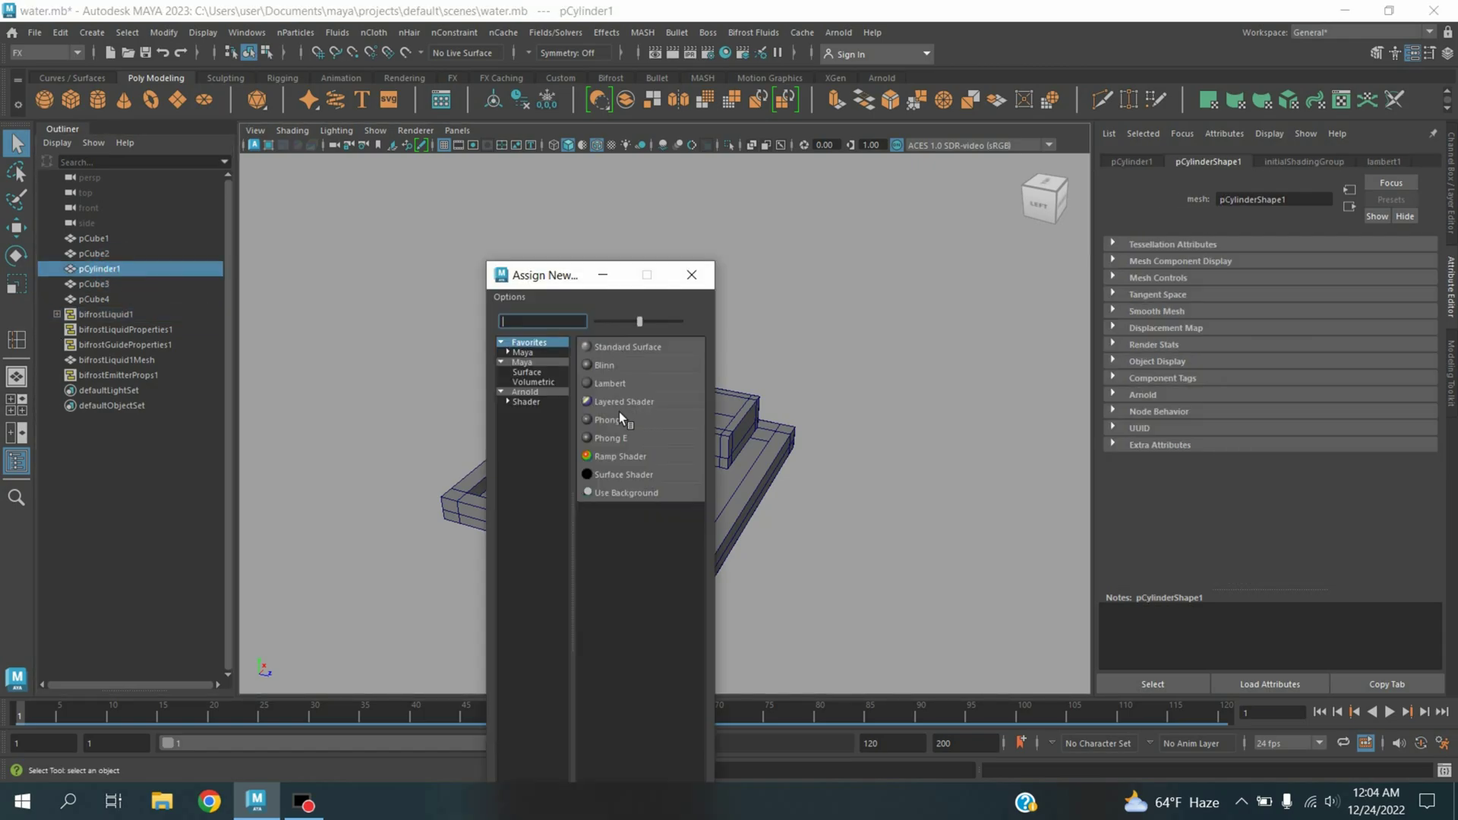
click(617, 370)
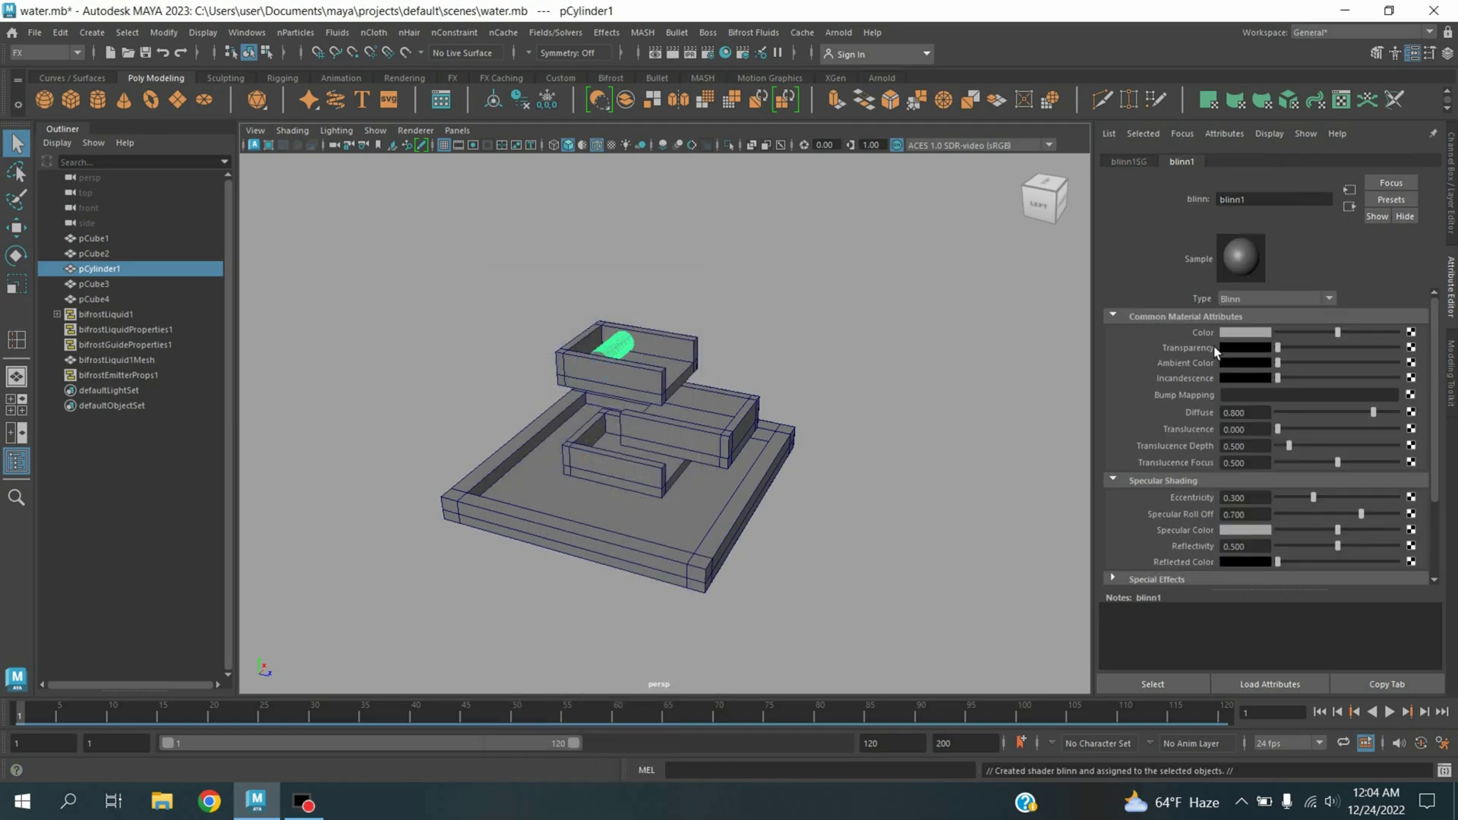
drag(1290, 353, 1398, 349)
scroll(959, 406, up, 3)
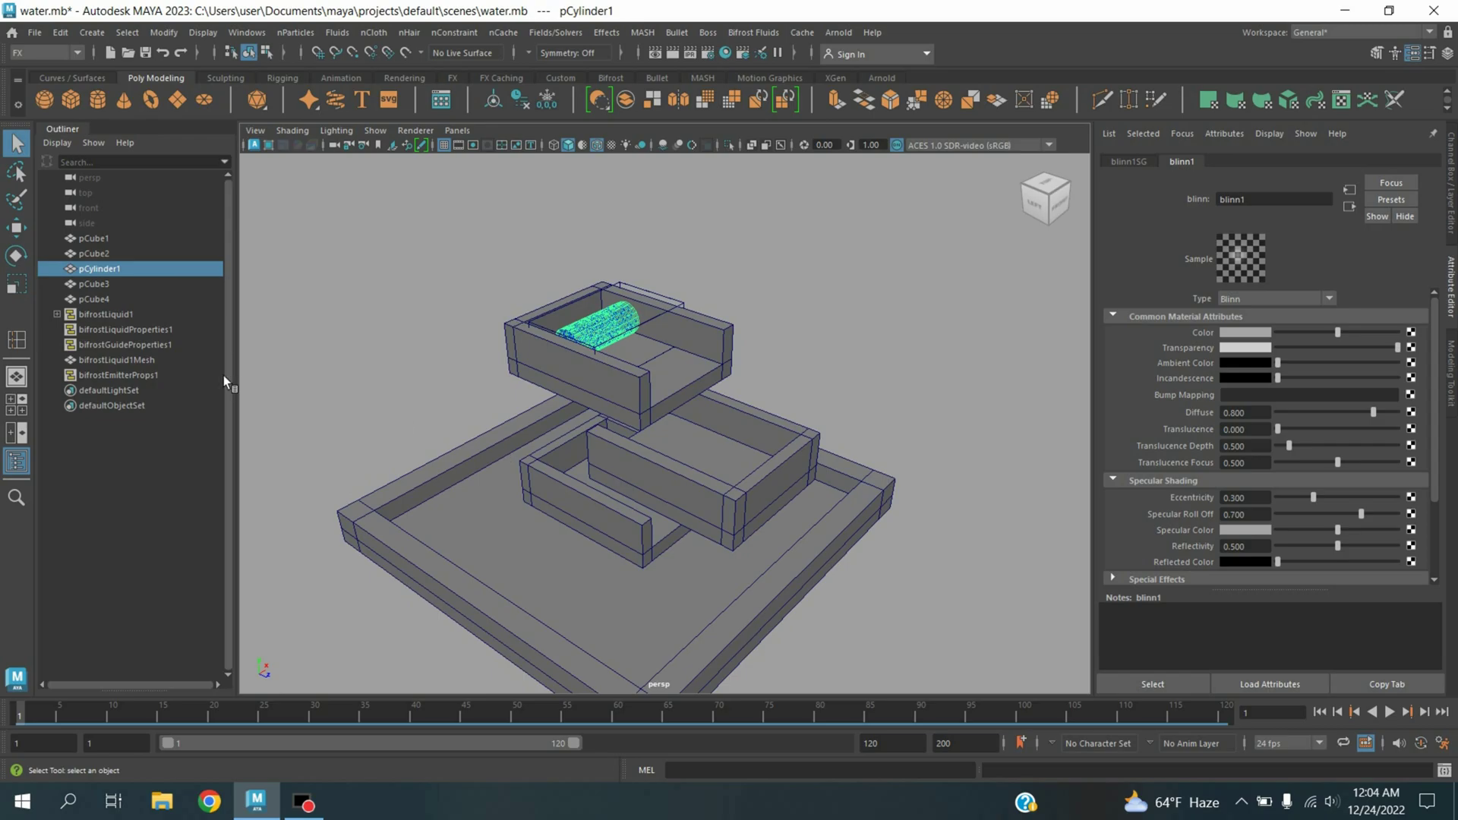
Enable Continuous Emission on the bifrostEmitterProps1 liquid emitter.
click(138, 379)
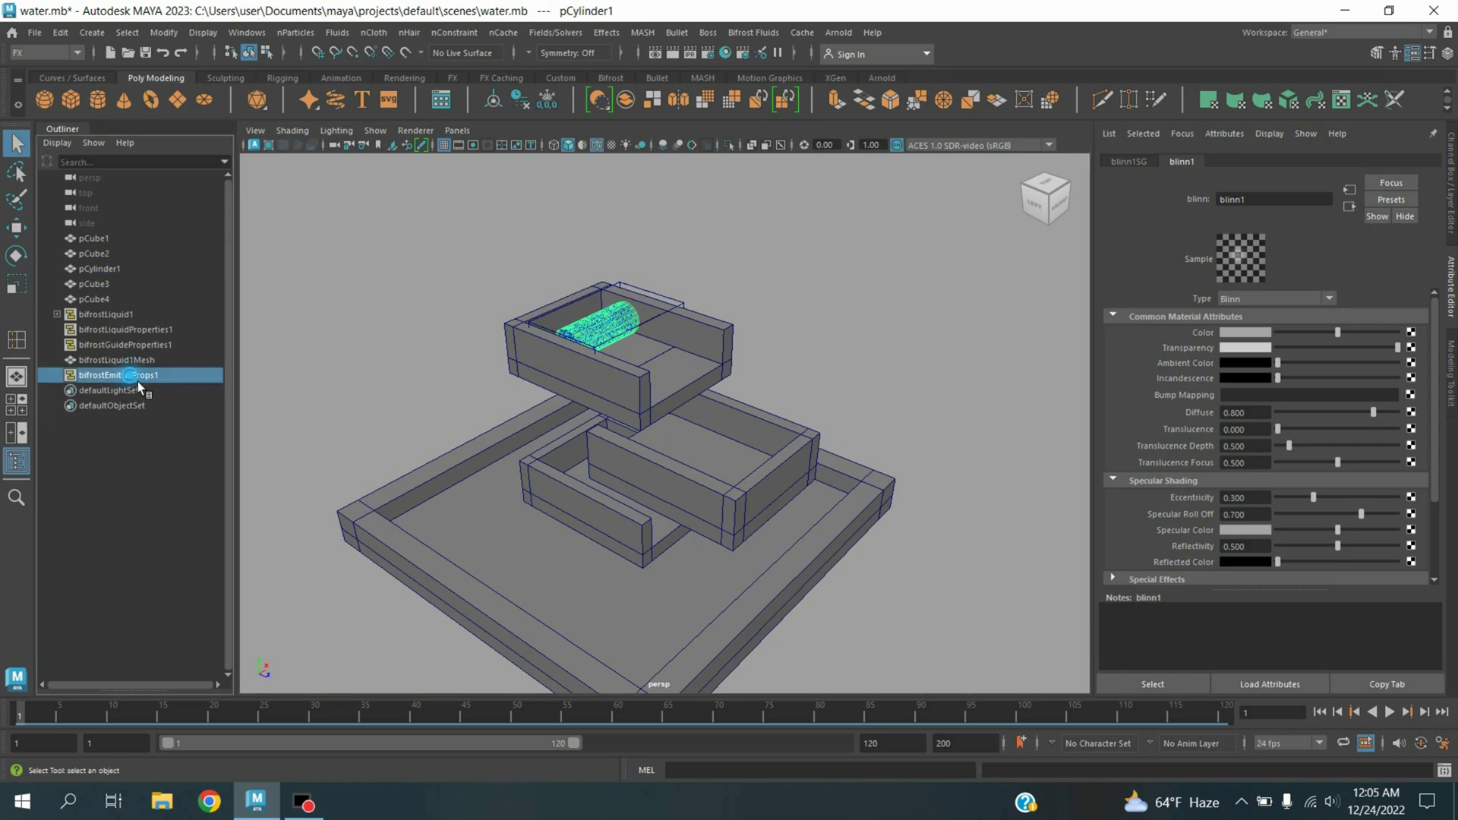
click(1243, 163)
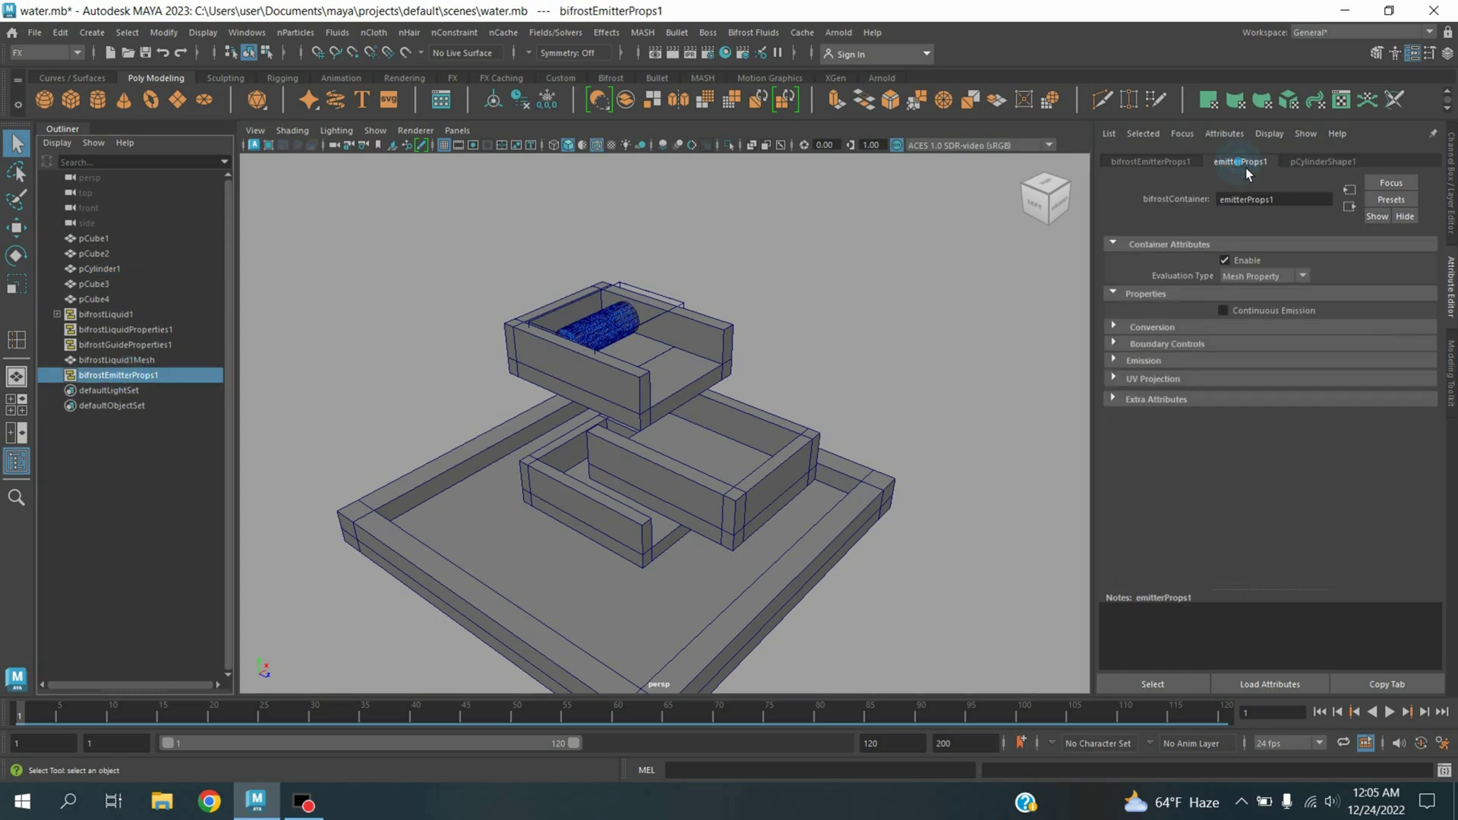
click(1236, 323)
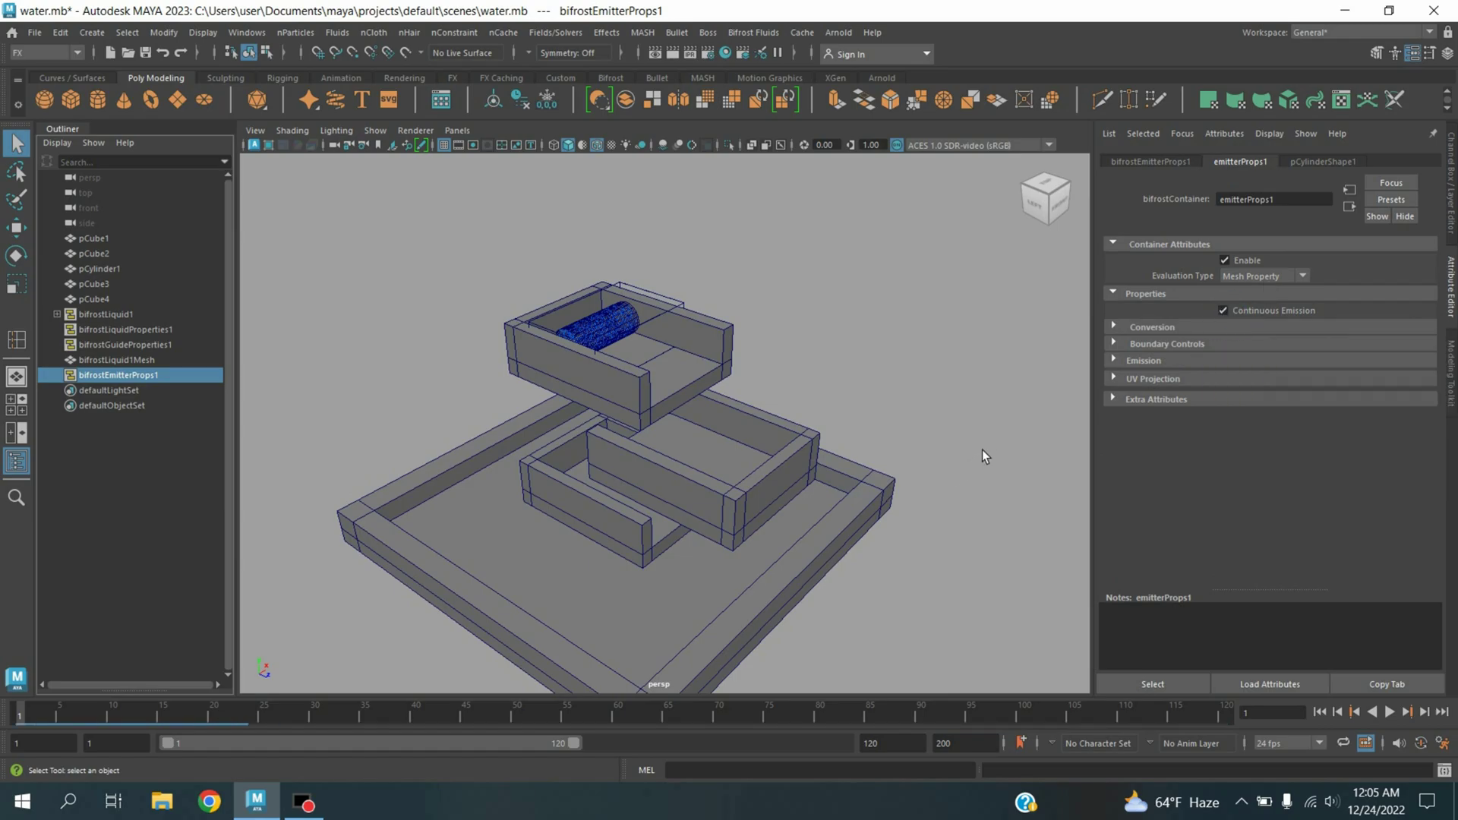
Extend the animation end time to frame 250 and select bifrostLiquid1.
click(910, 743)
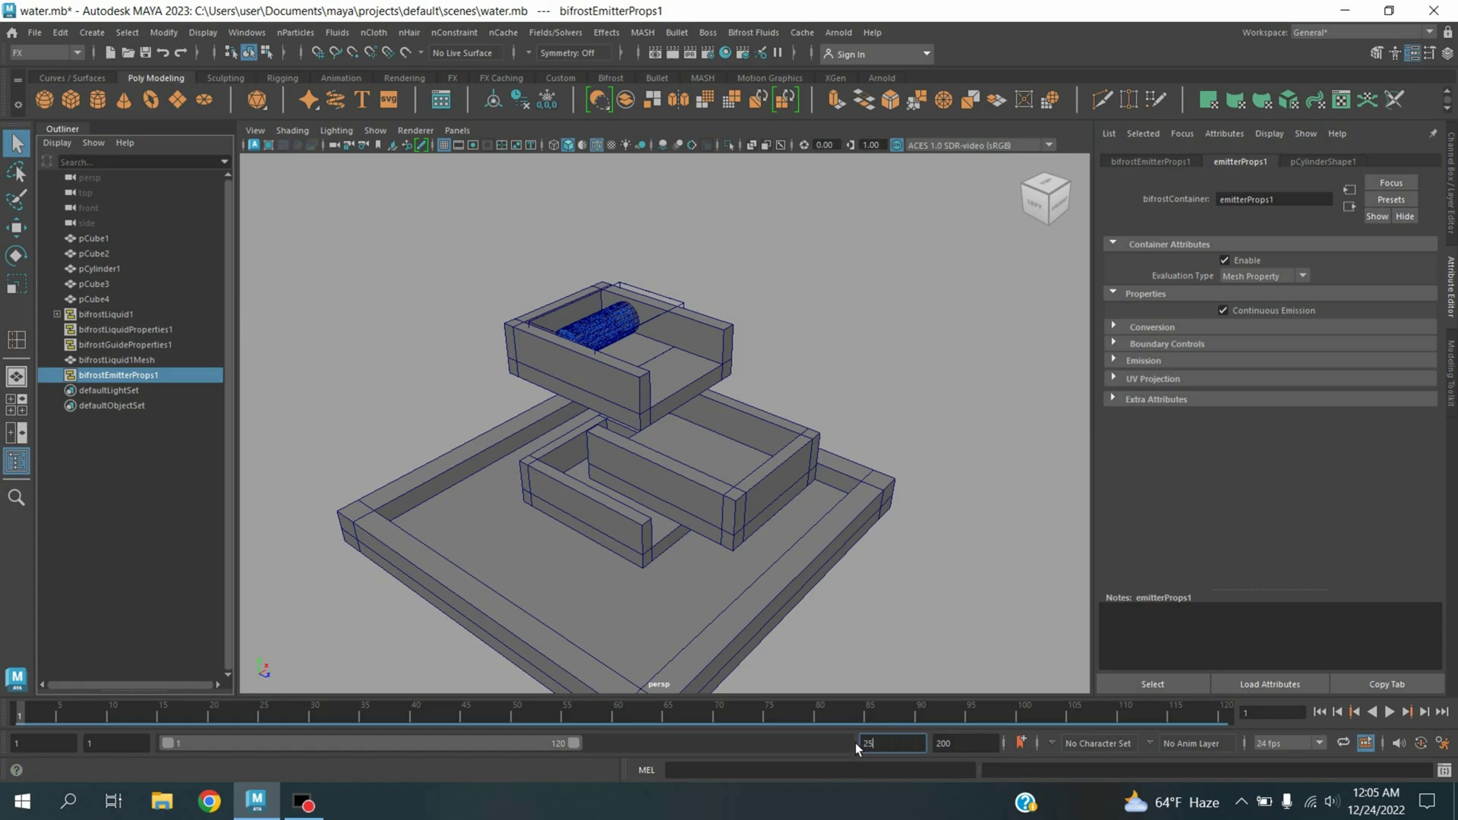
key(Return)
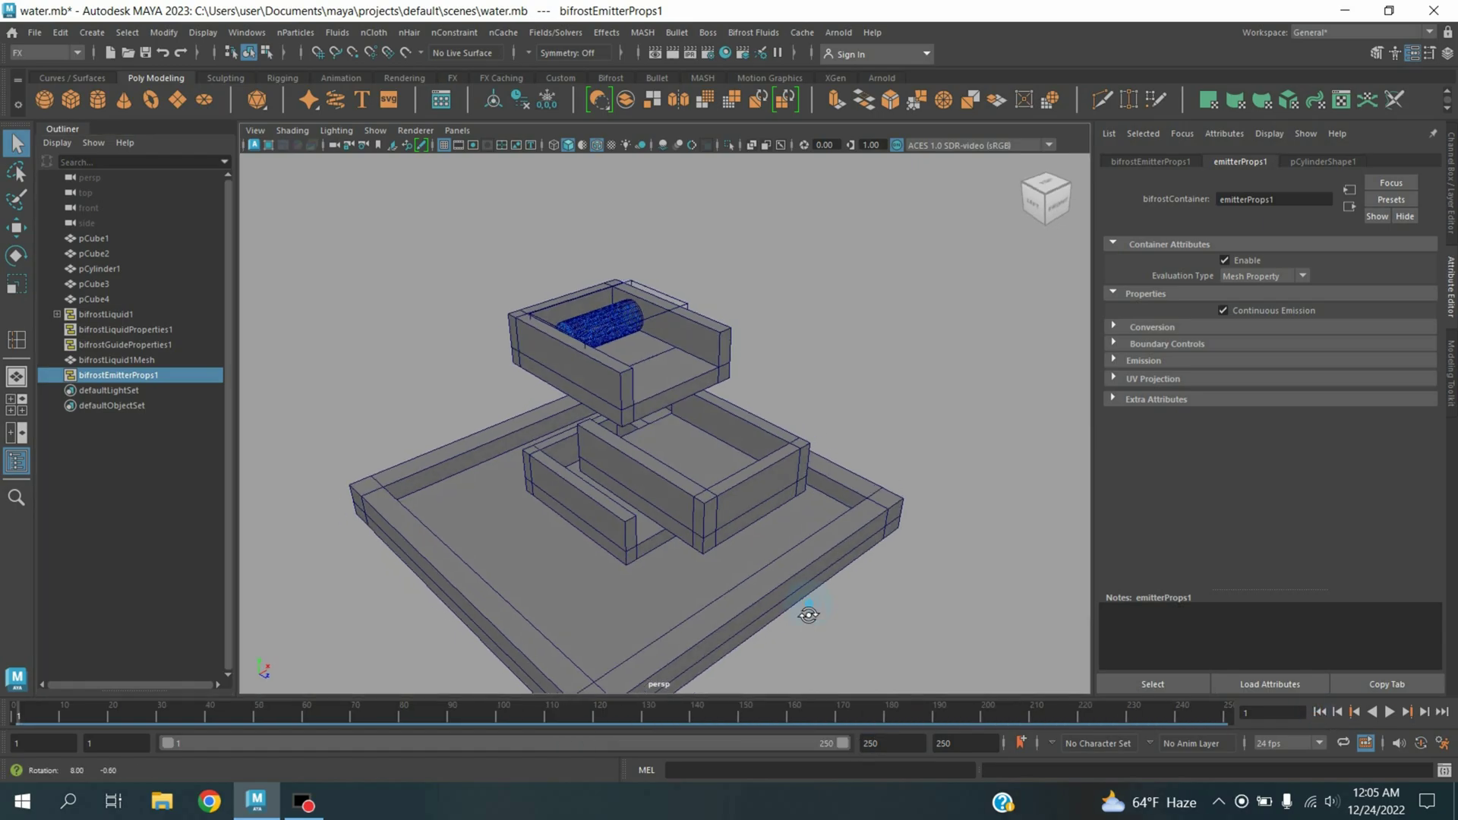
alt+drag(767, 357, 661, 331)
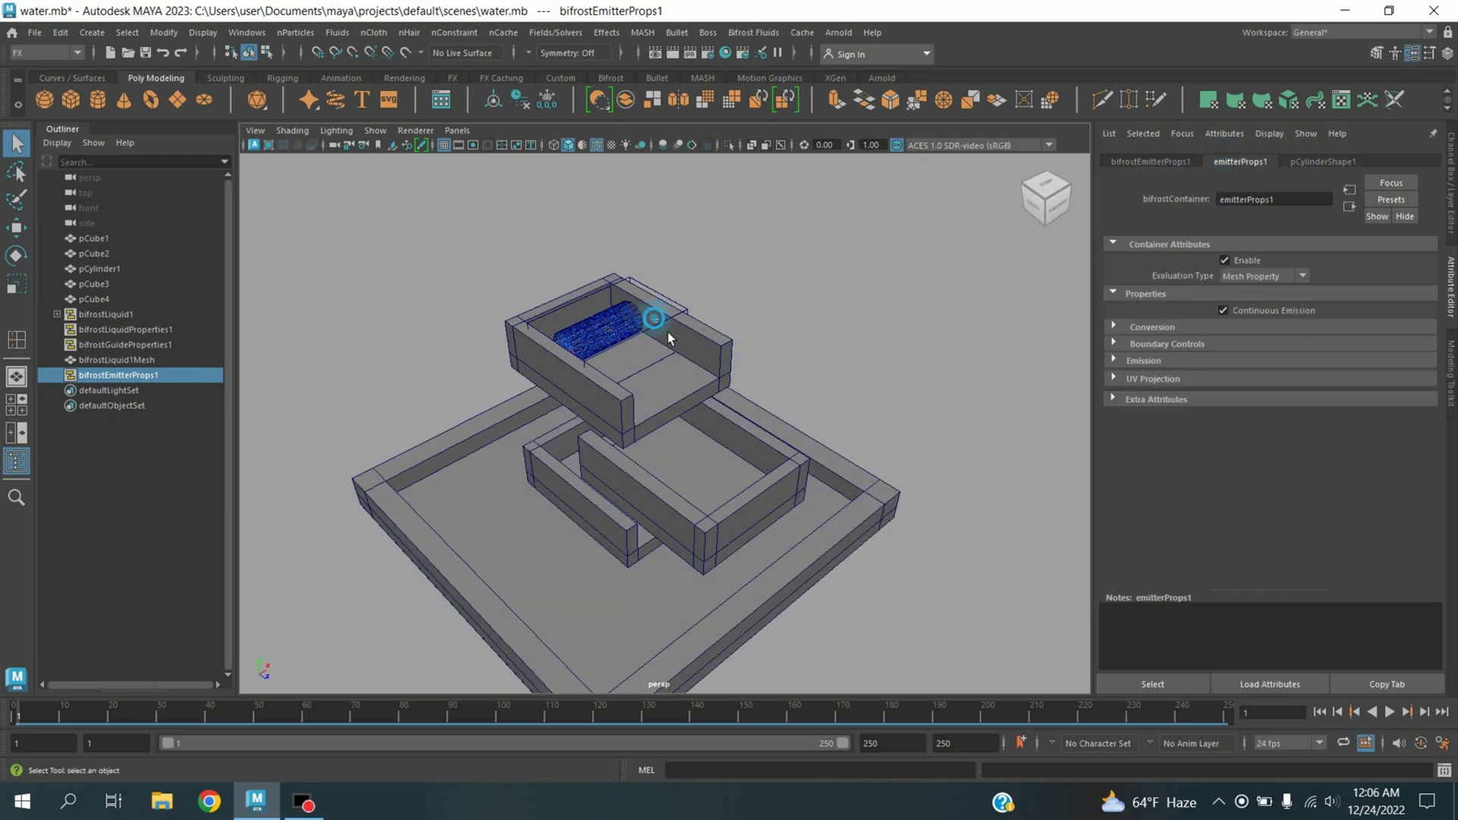
click(667, 332)
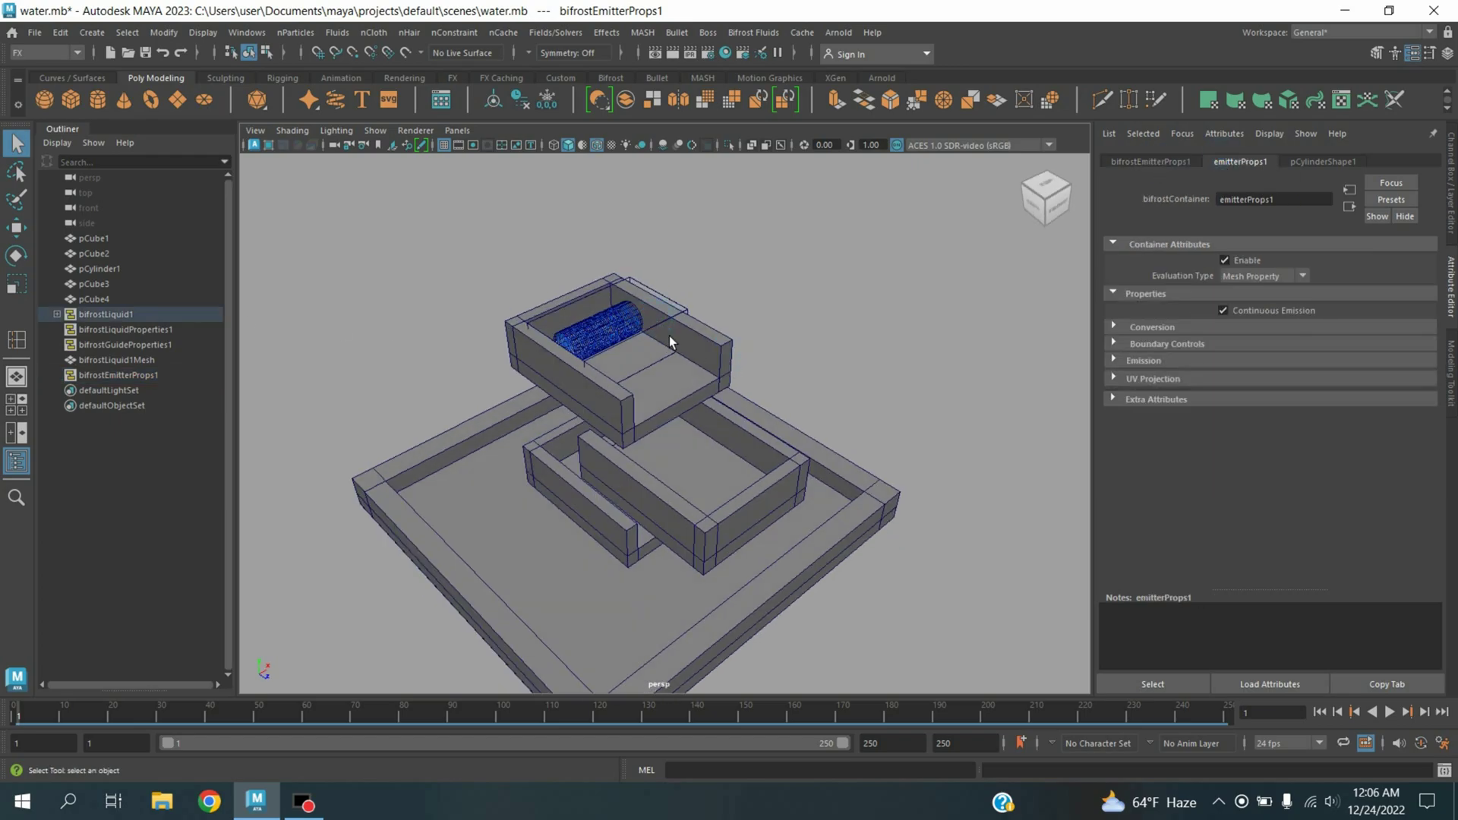
Make pCube1, pCube3, pCube4 and pCube2 Bifrost colliders for bifrostLiquid1.
click(726, 381)
shift+click(739, 526)
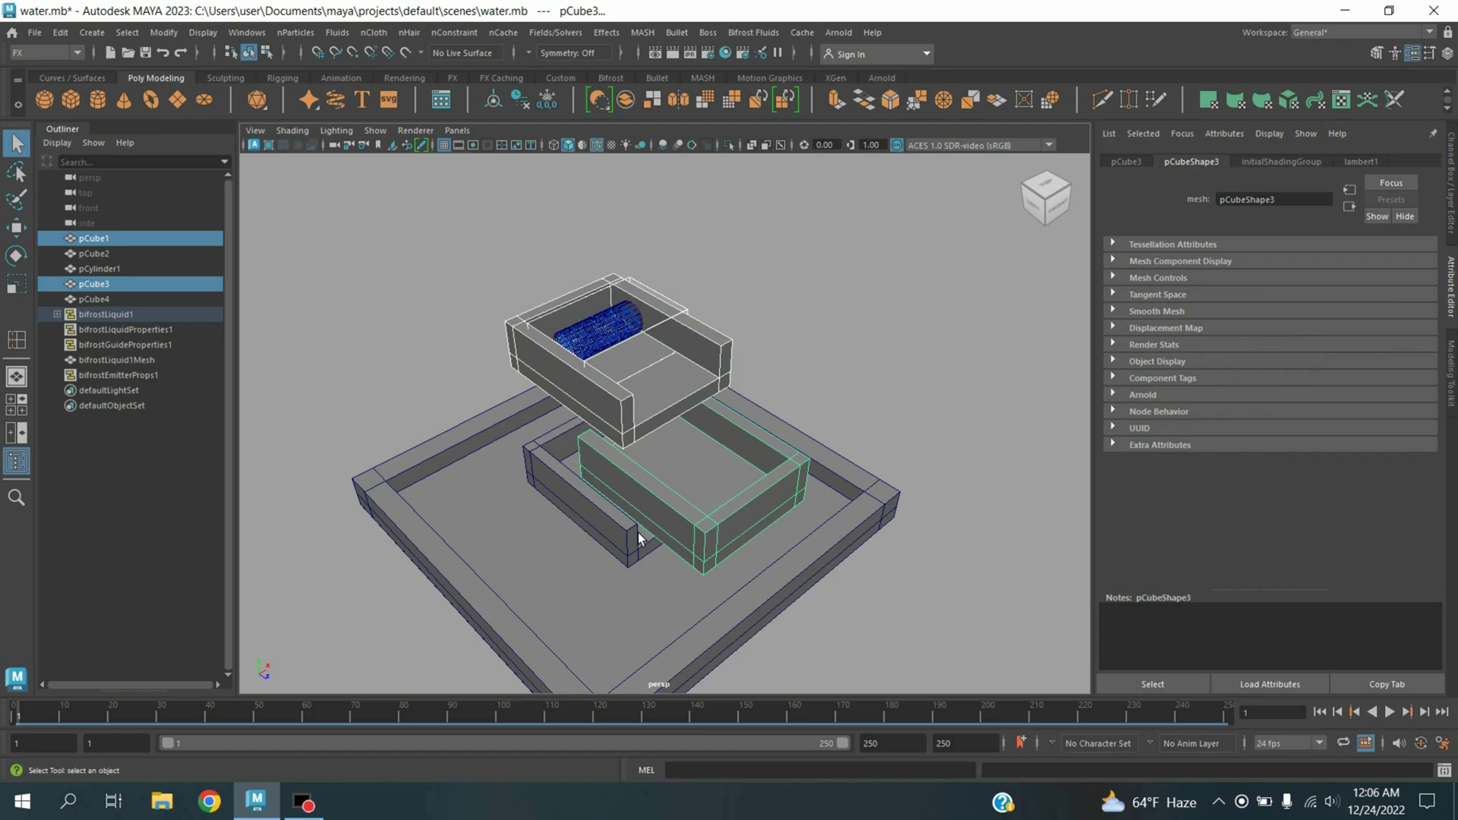
shift+click(624, 536)
alt+drag(624, 539, 653, 526)
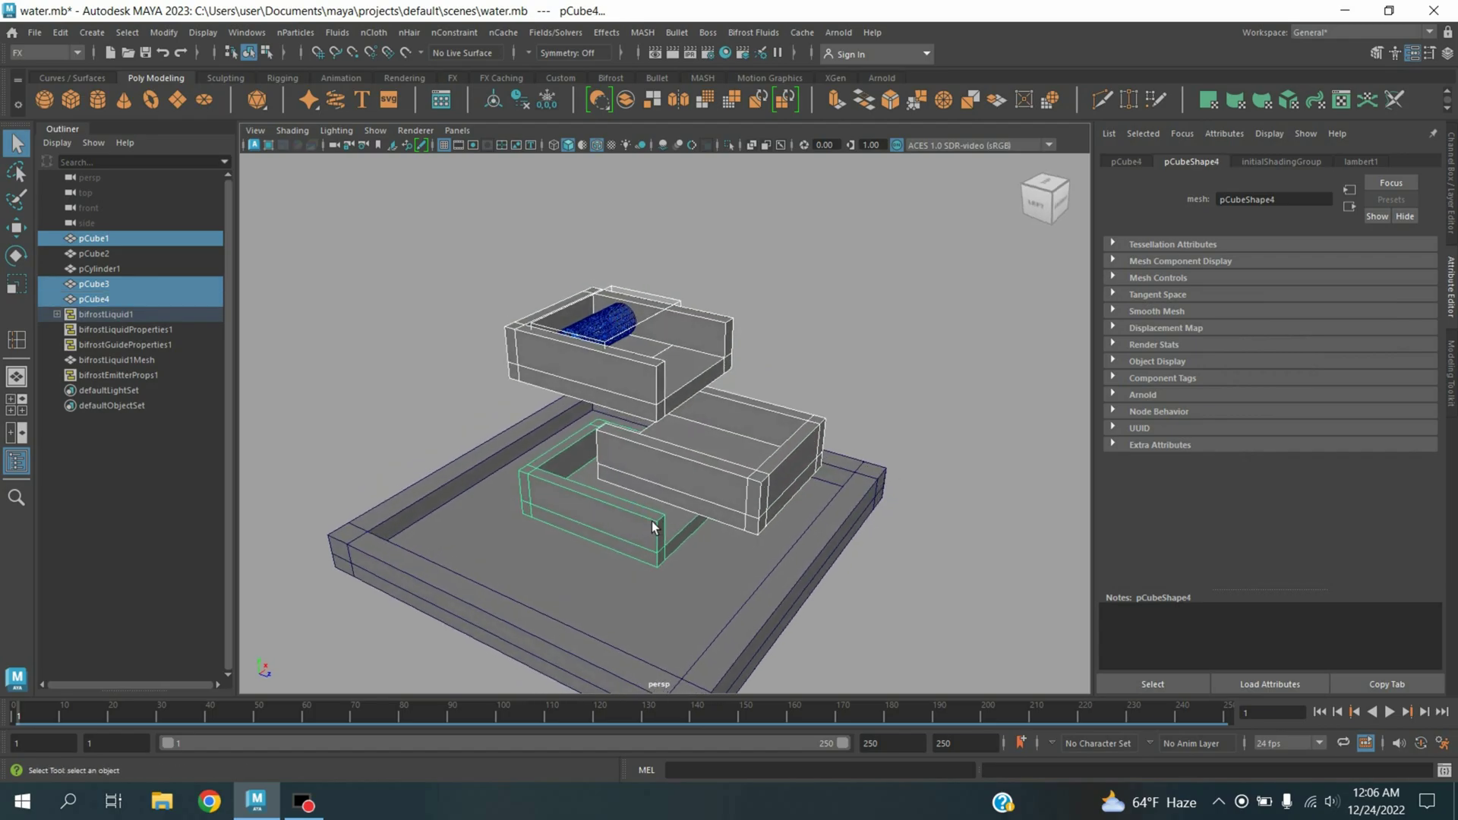
shift+click(618, 627)
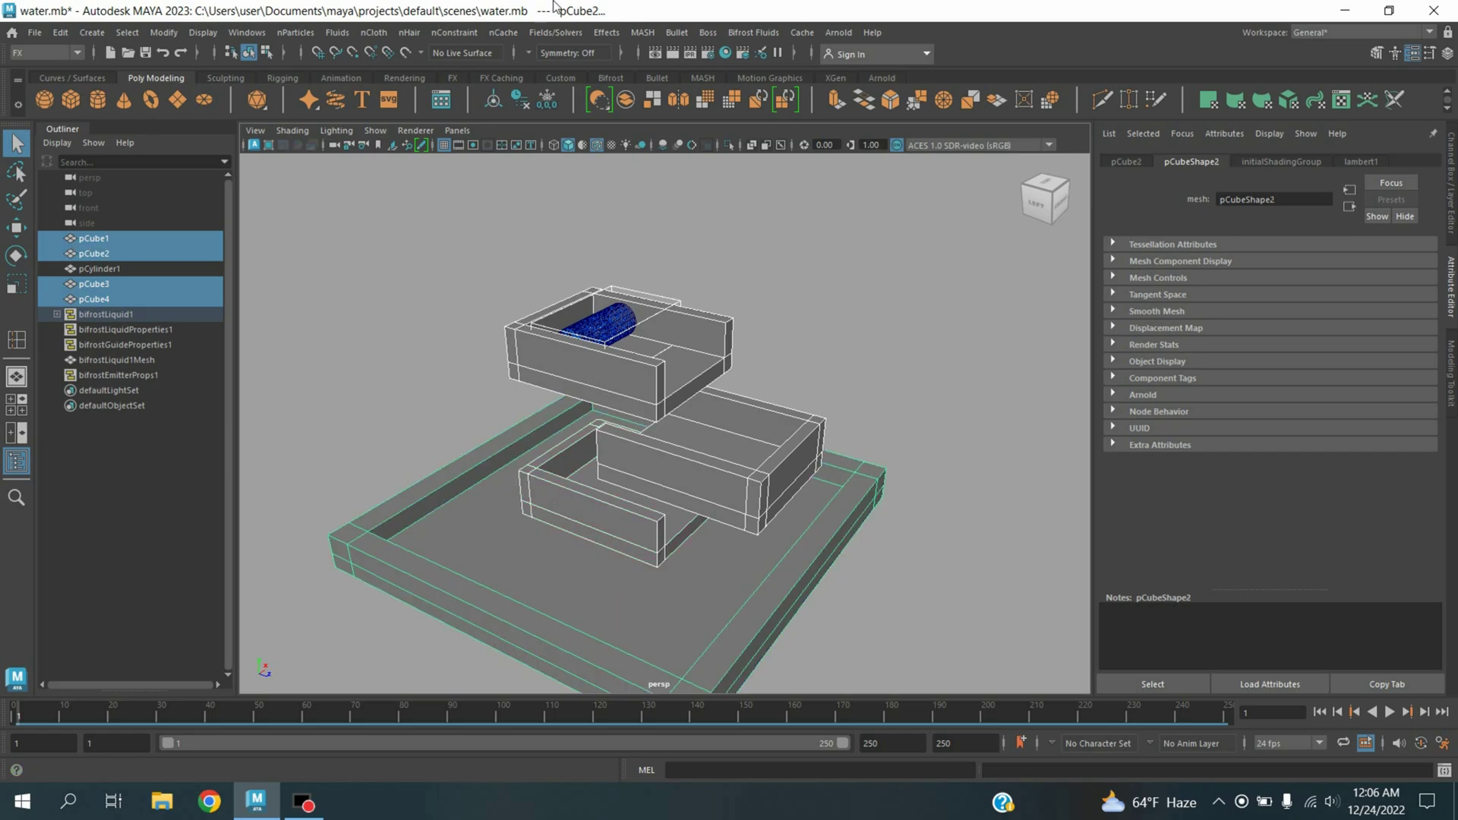
click(736, 33)
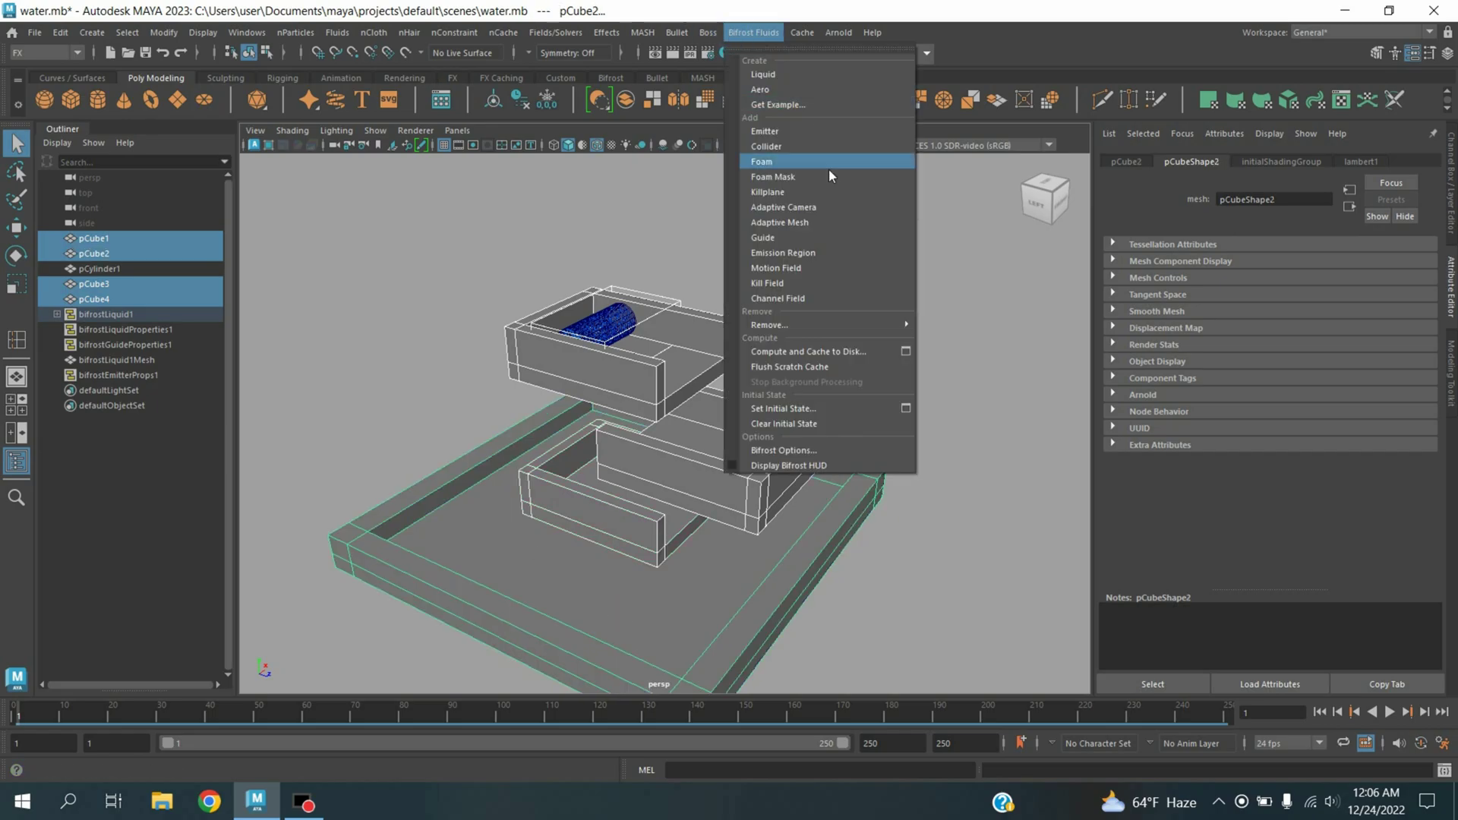
click(765, 146)
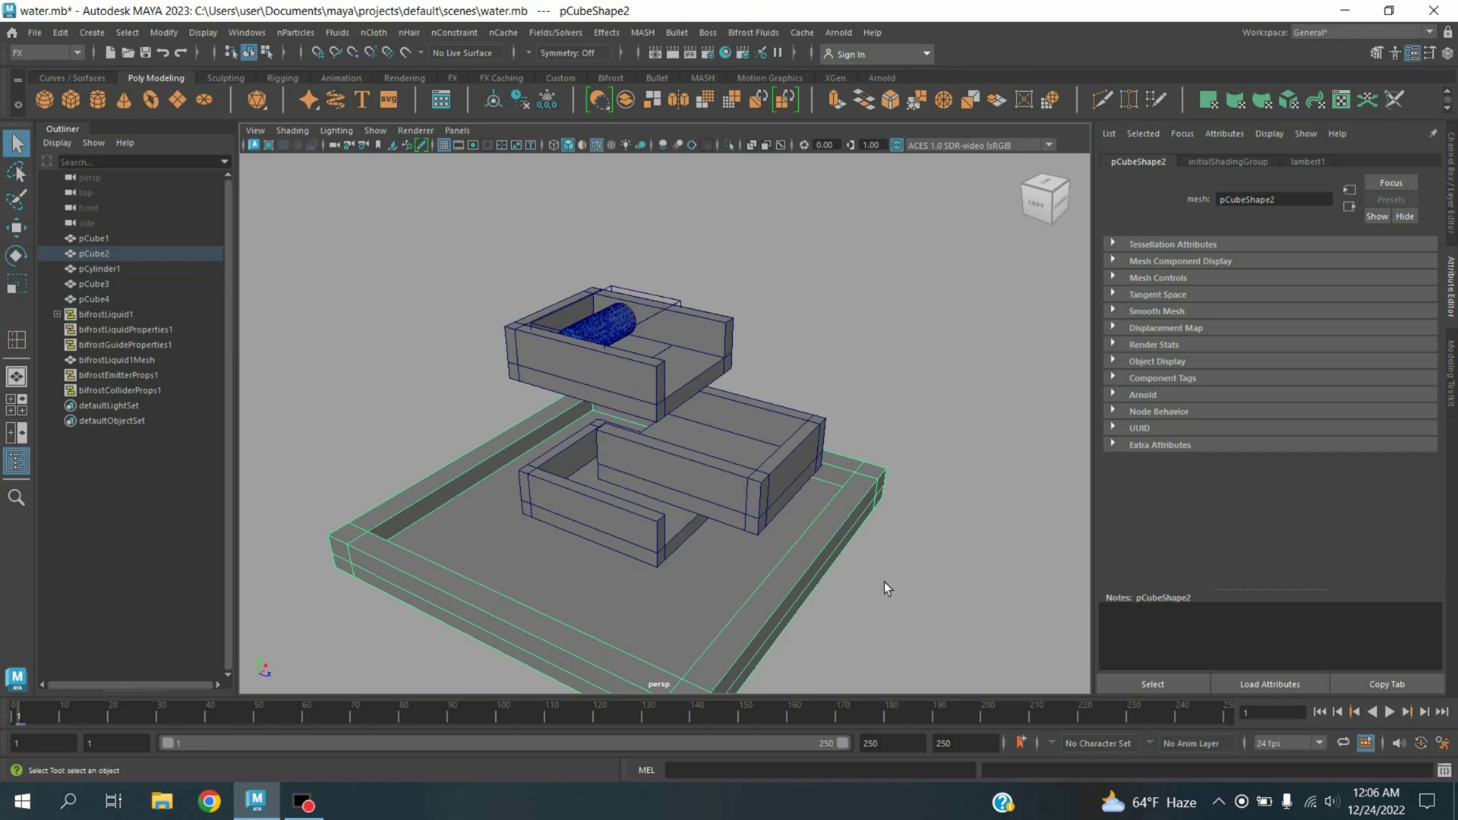
Play the Bifrost simulation to frame 159 with wireframe-on-shaded turned off.
click(1397, 718)
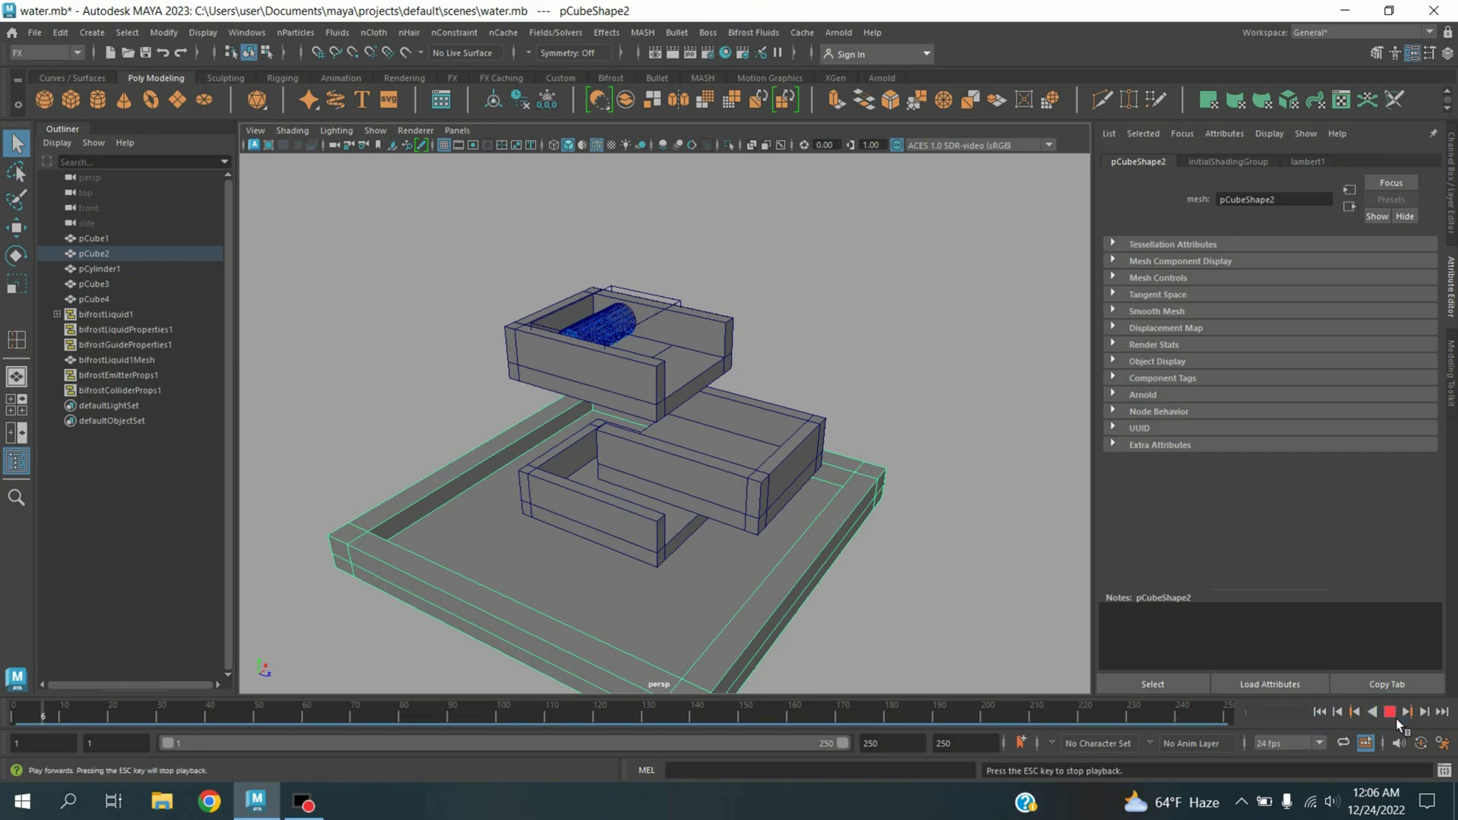
click(602, 150)
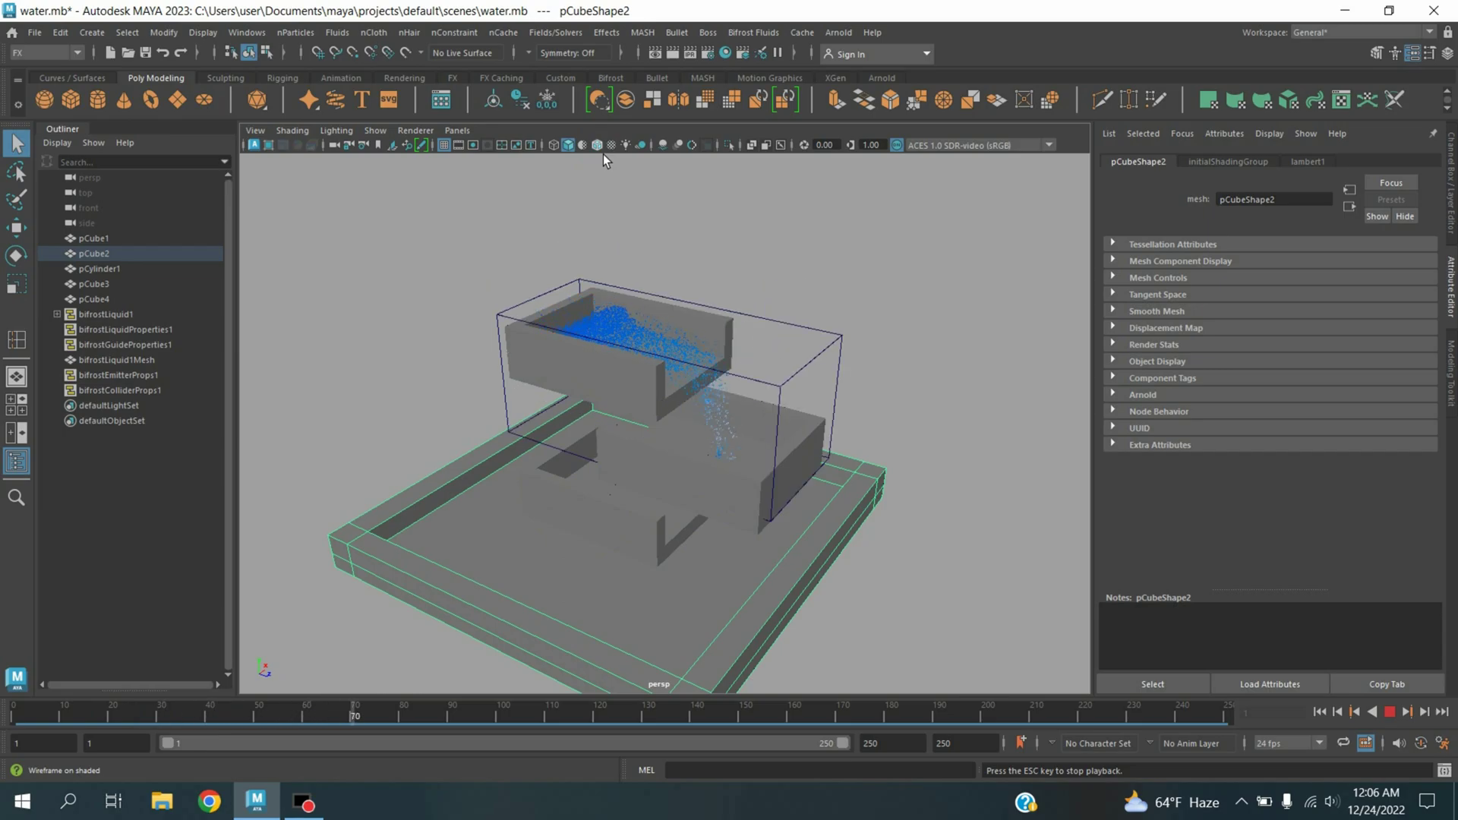
click(603, 153)
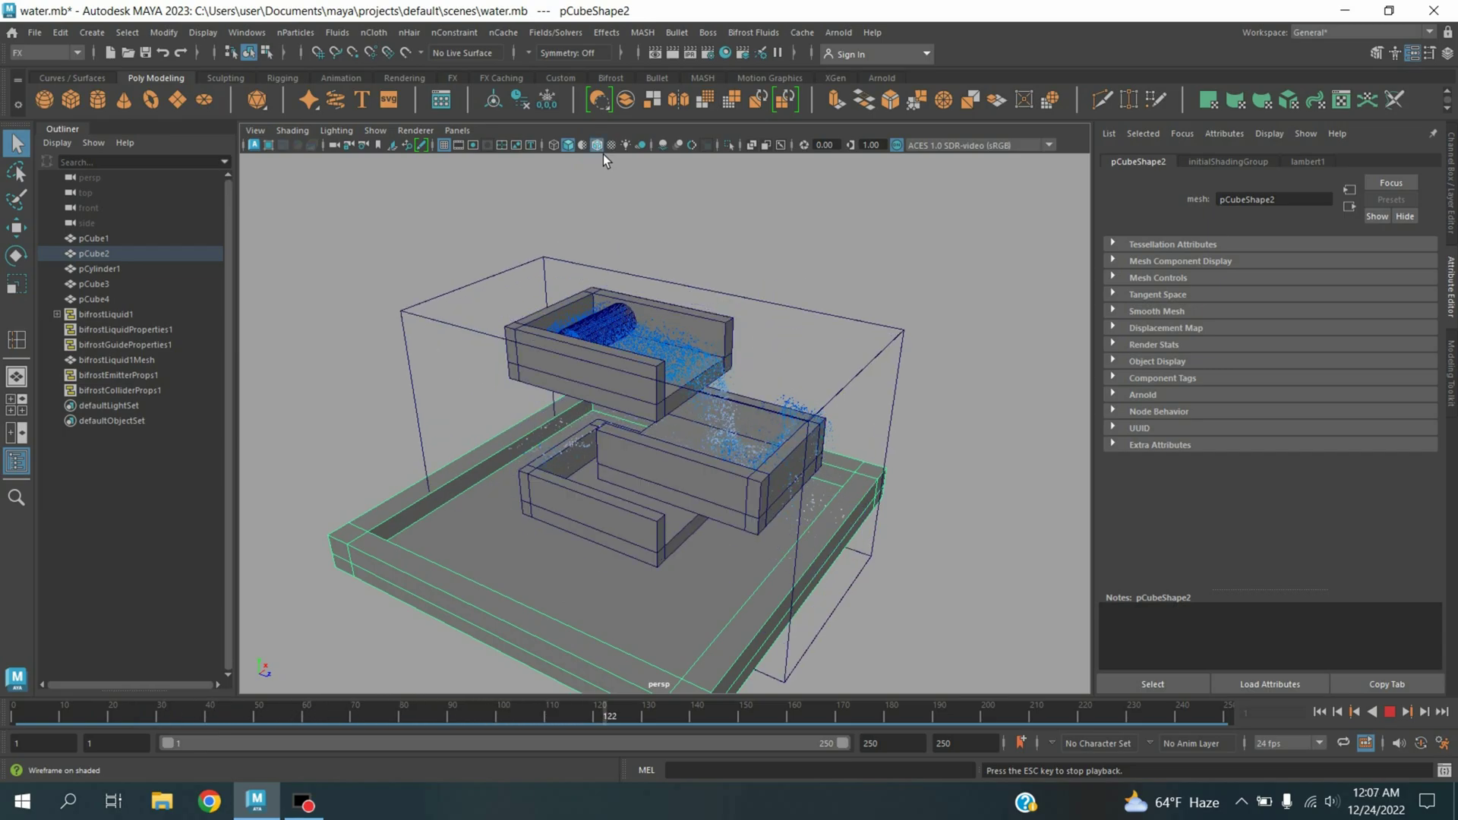
click(603, 154)
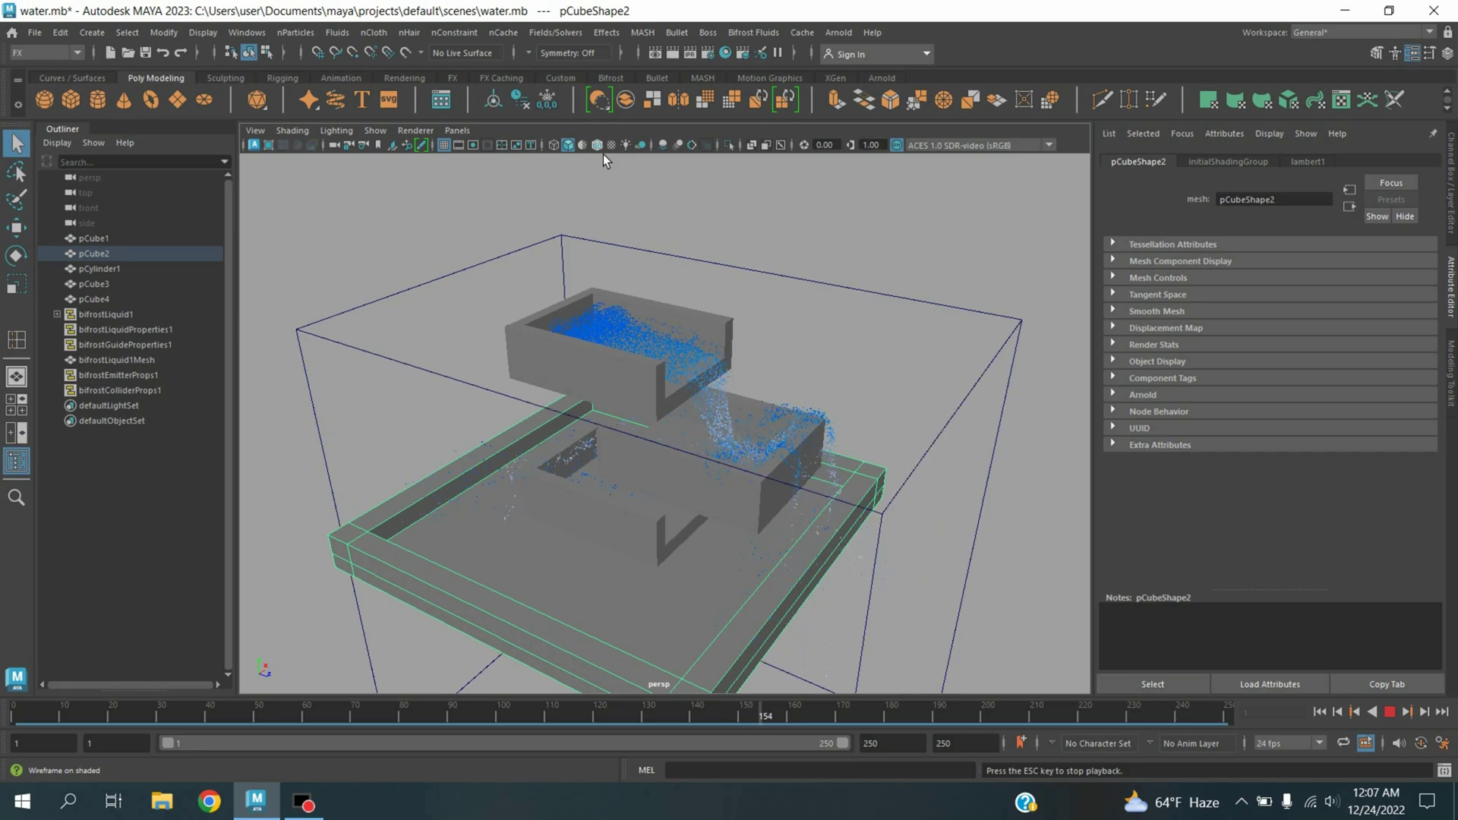
click(1397, 716)
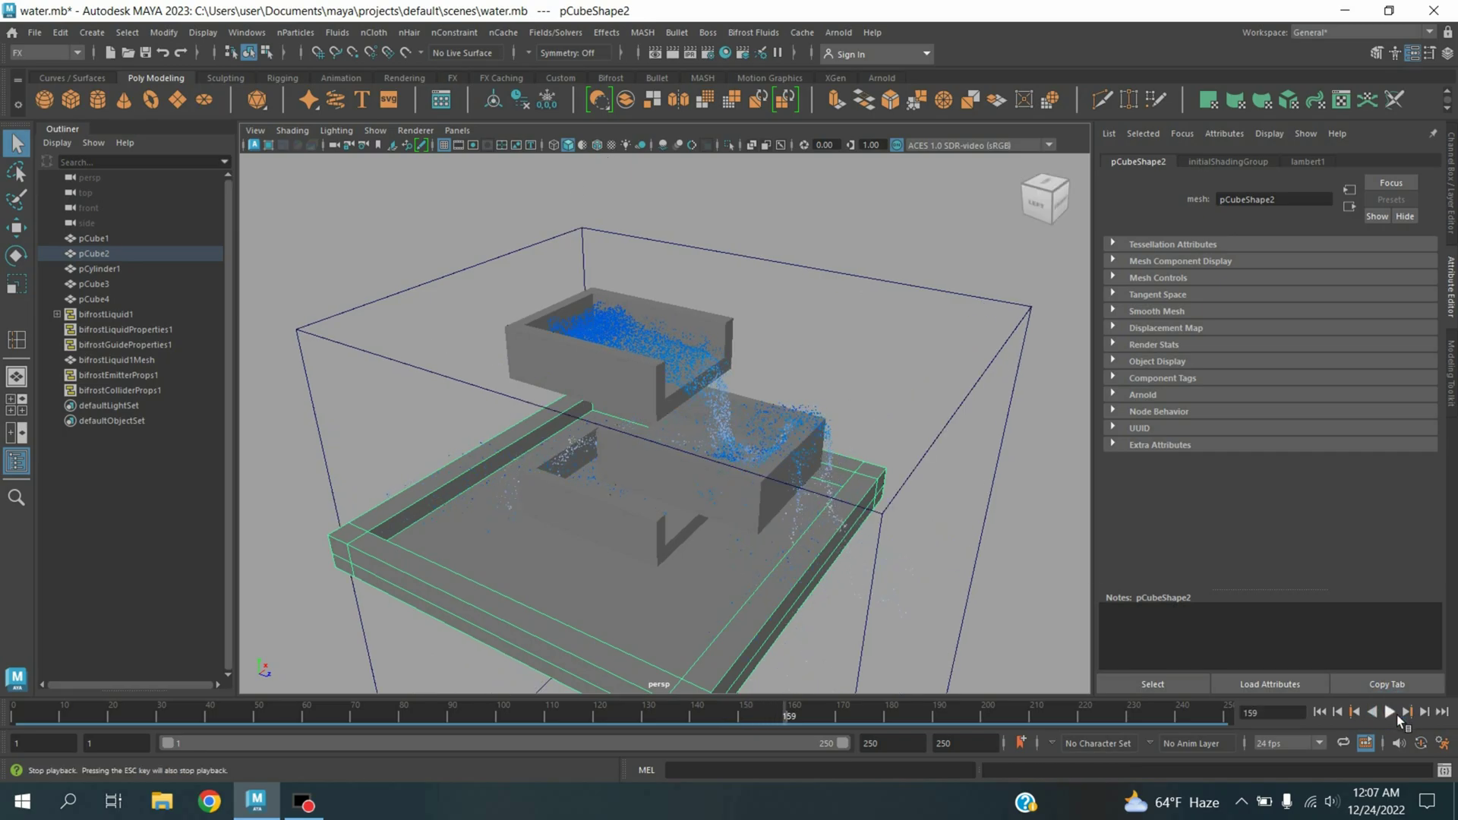
Add an Arnold skydome light, aiSkyDomeLight1, and open the Arnold RenderView window.
click(834, 33)
mouse_move(928, 122)
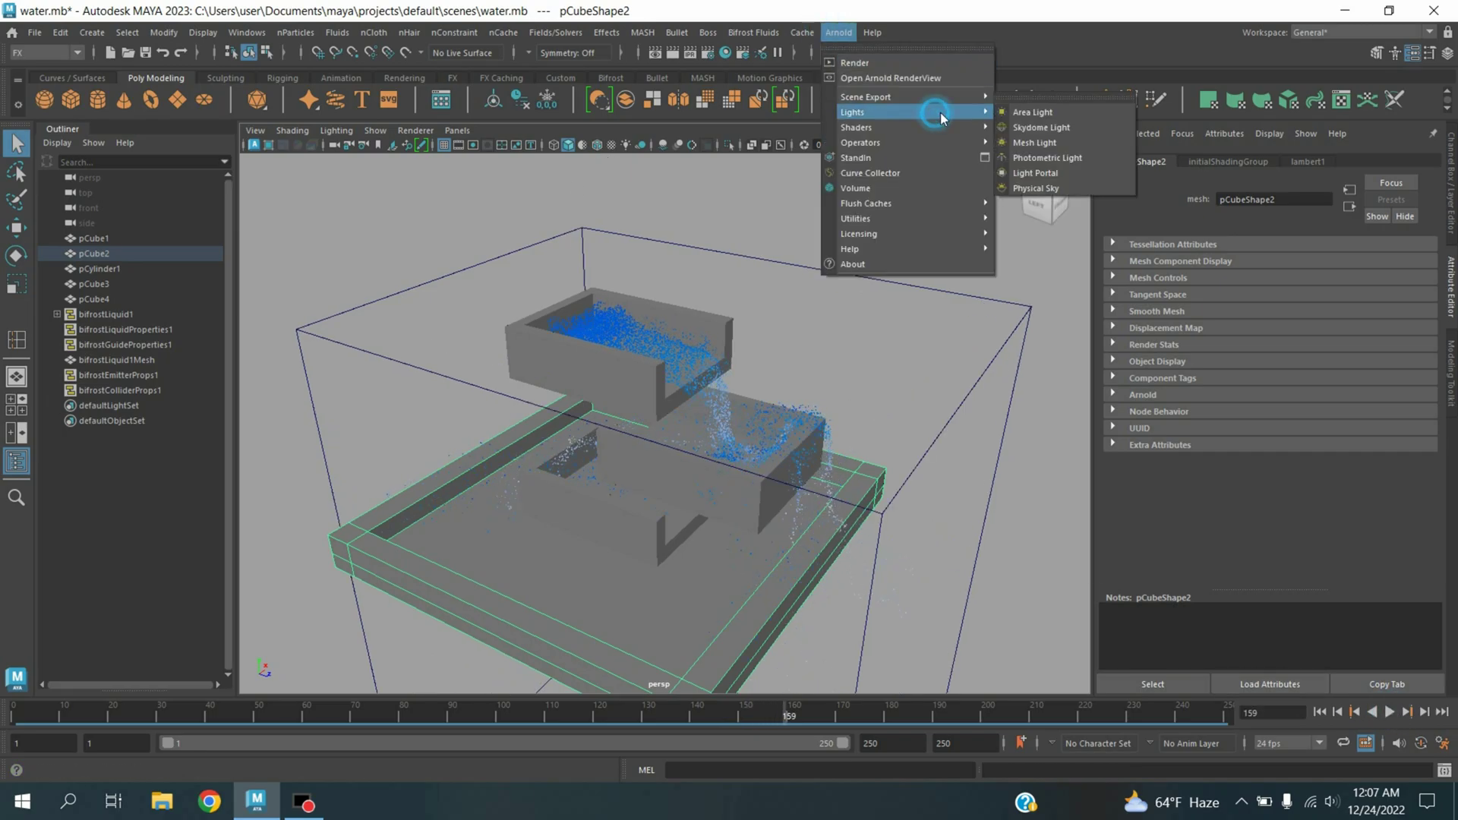
click(1014, 127)
click(839, 33)
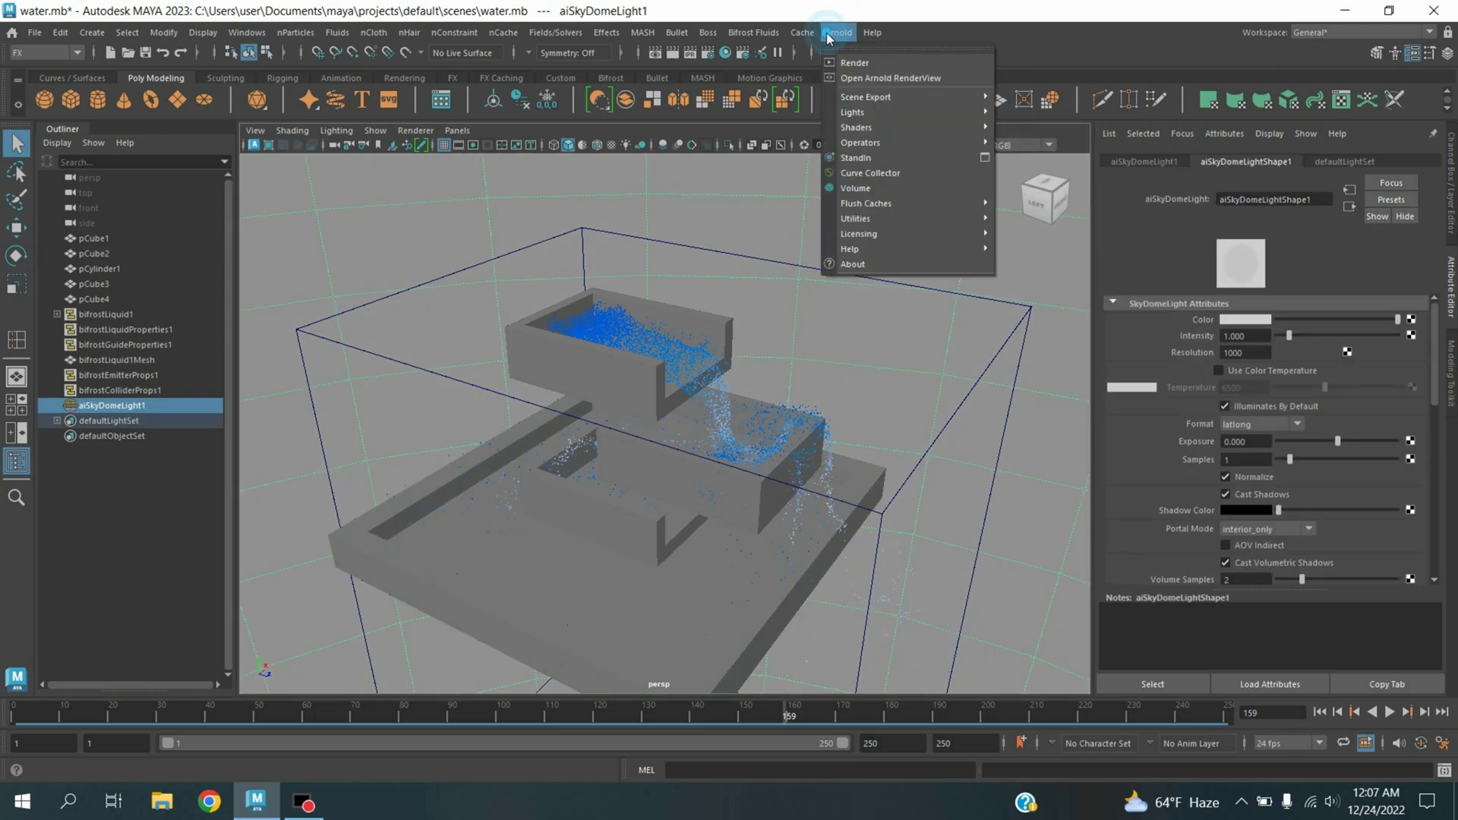
click(858, 85)
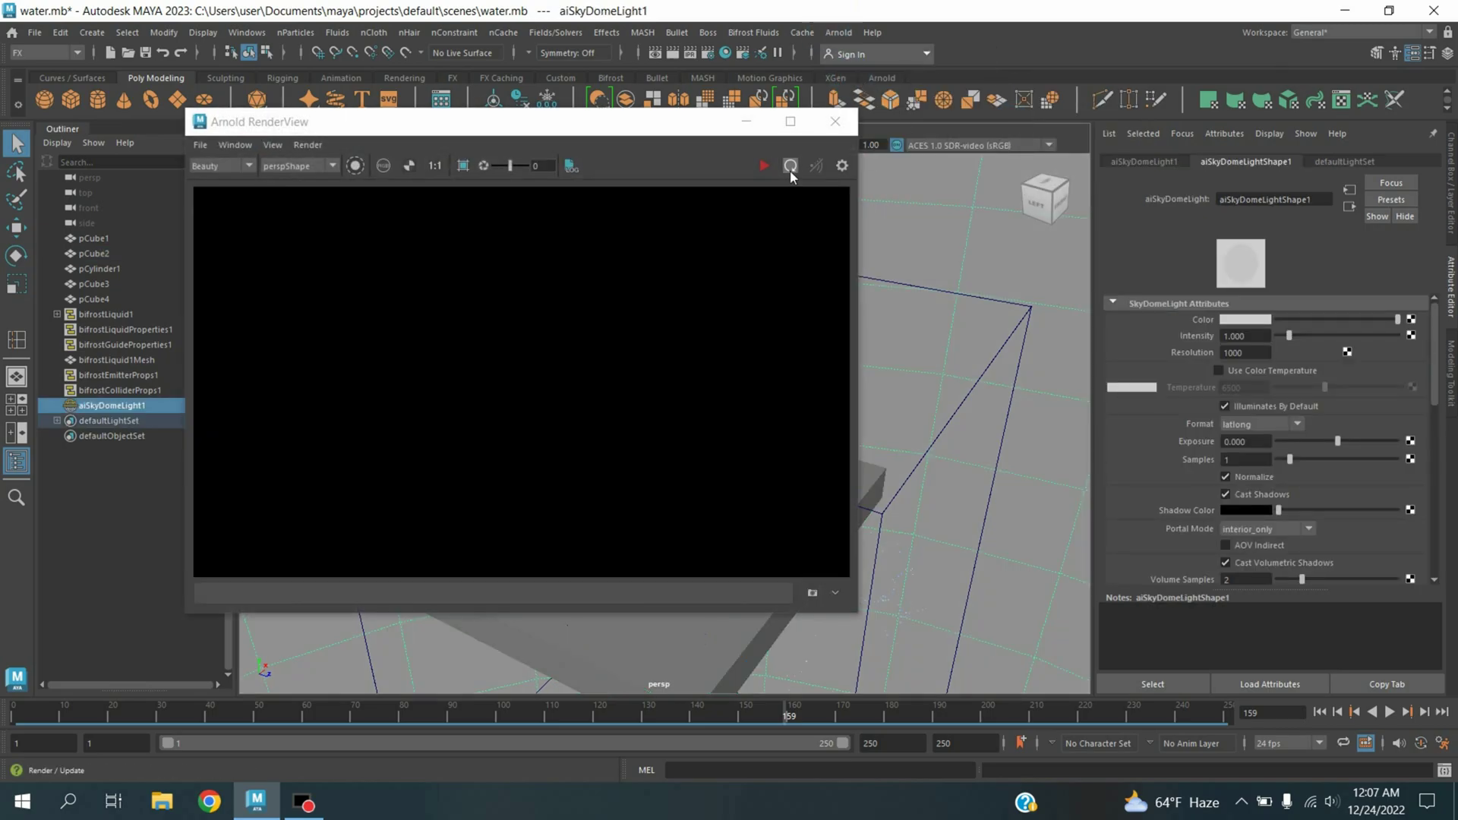